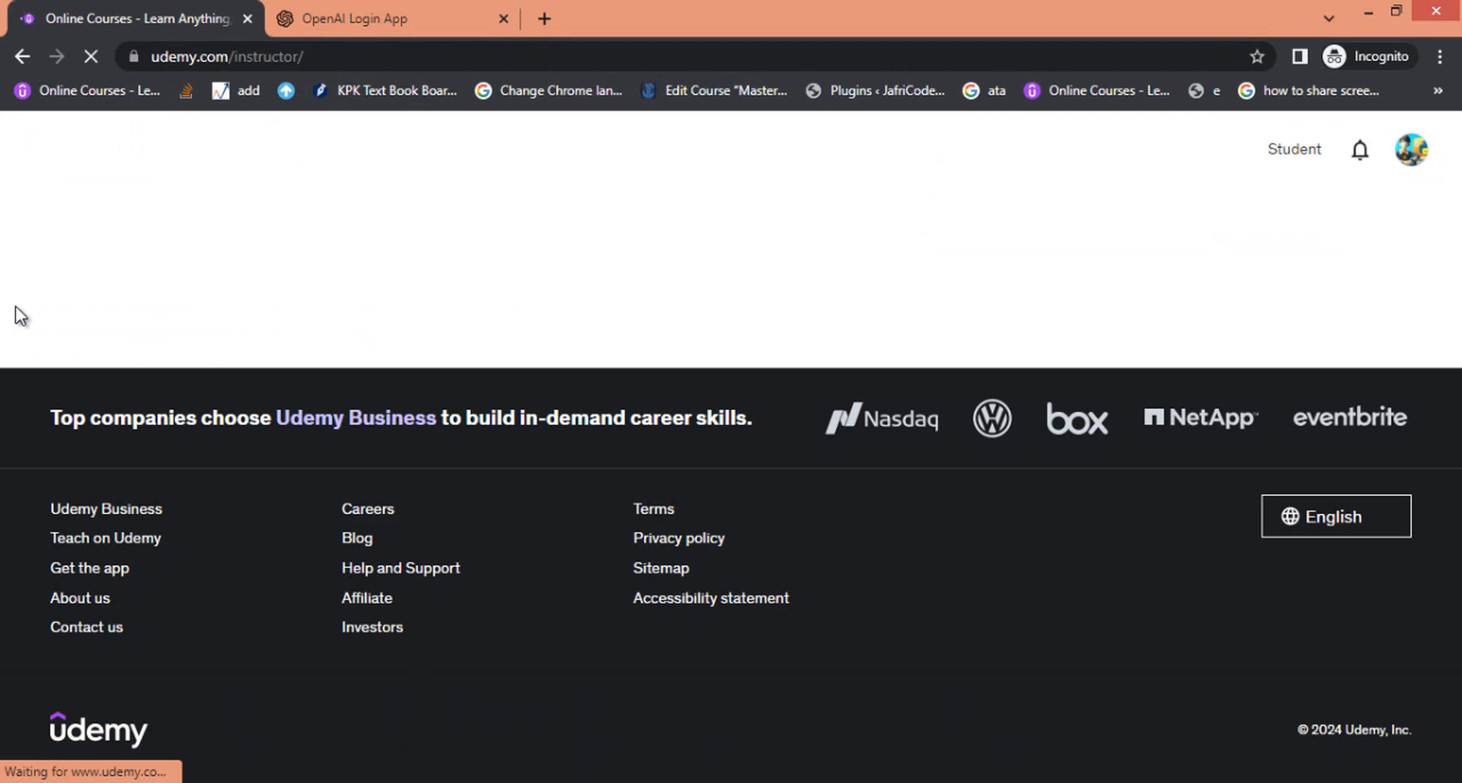
Start a new course and choose Practice Test as its type
scroll(1344, 671, "down", 3)
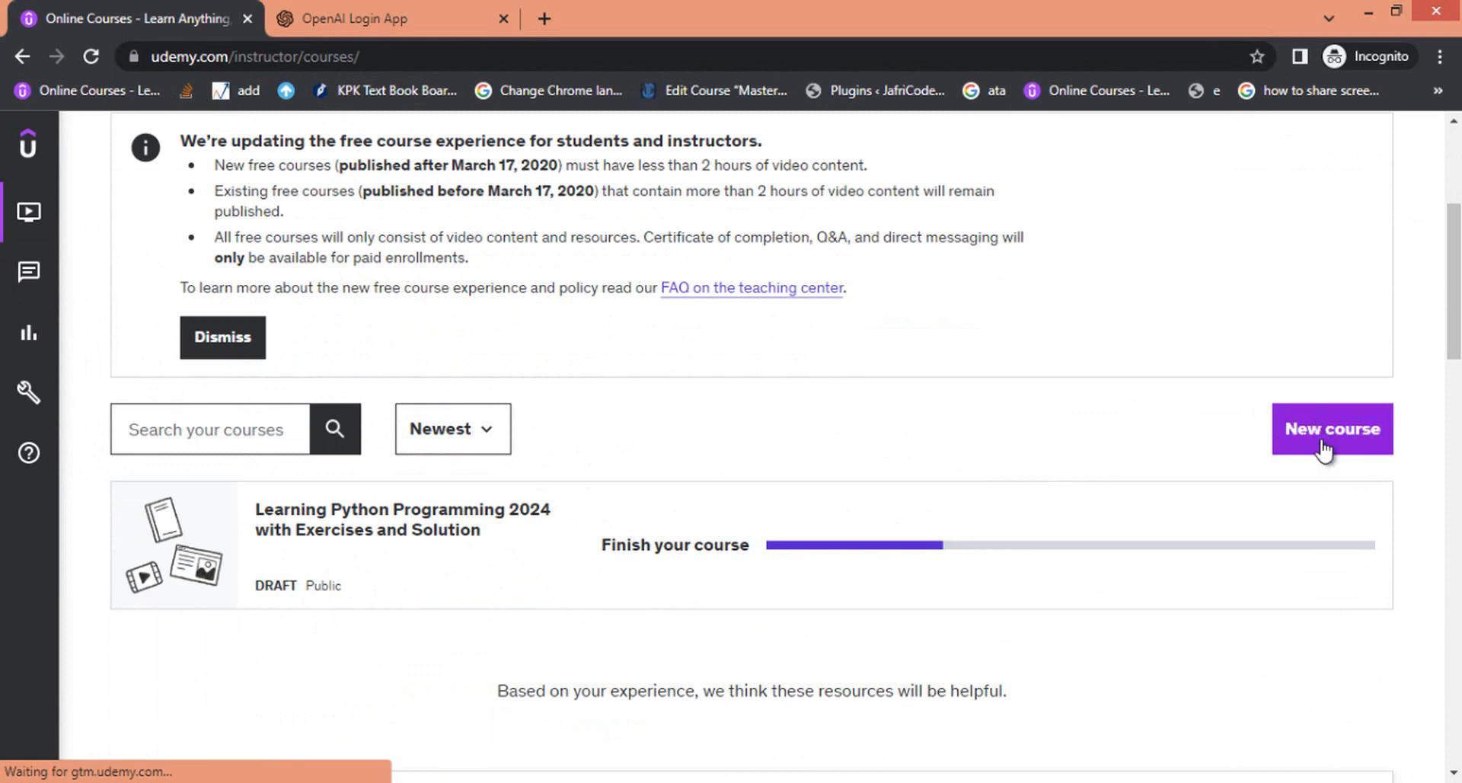
left_click(1343, 432)
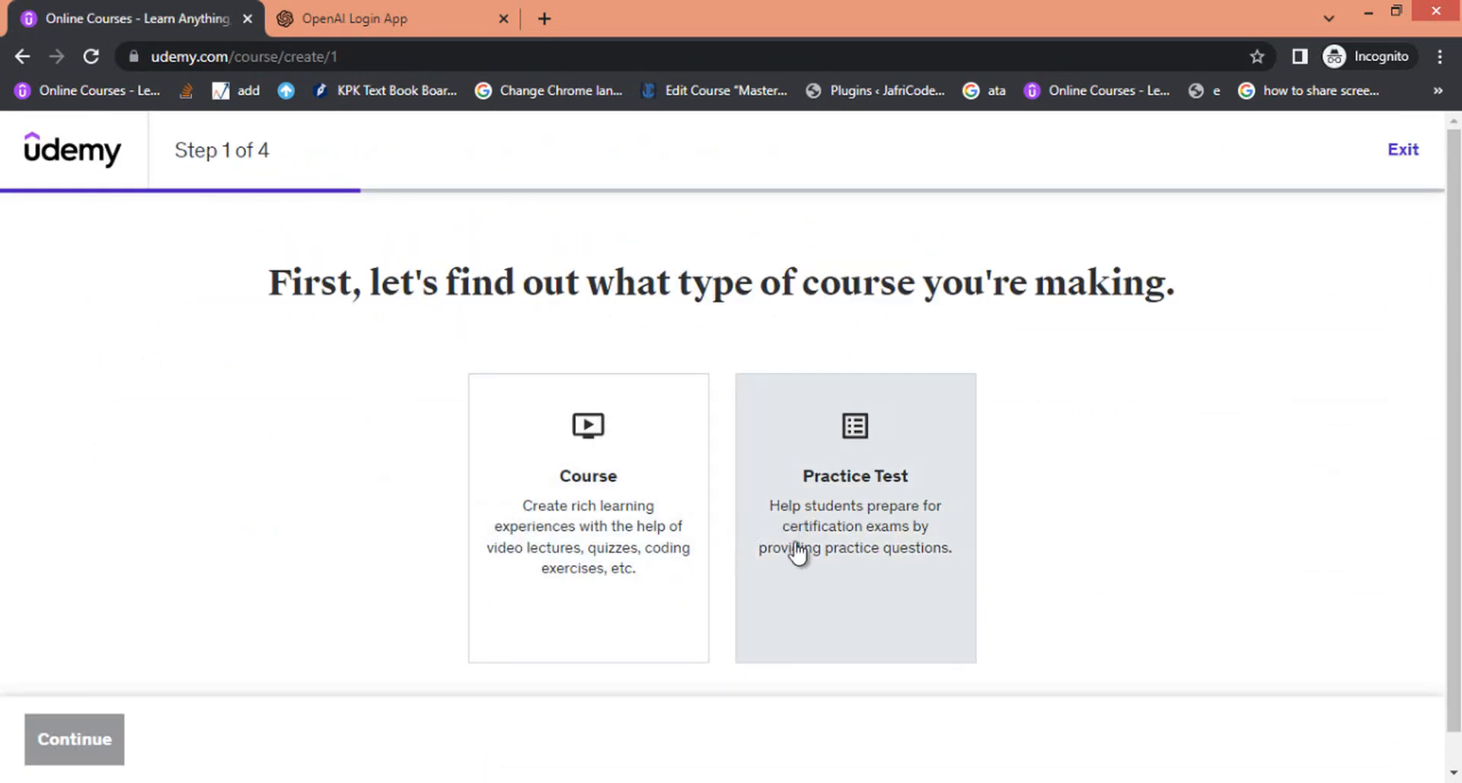
left_click(883, 493)
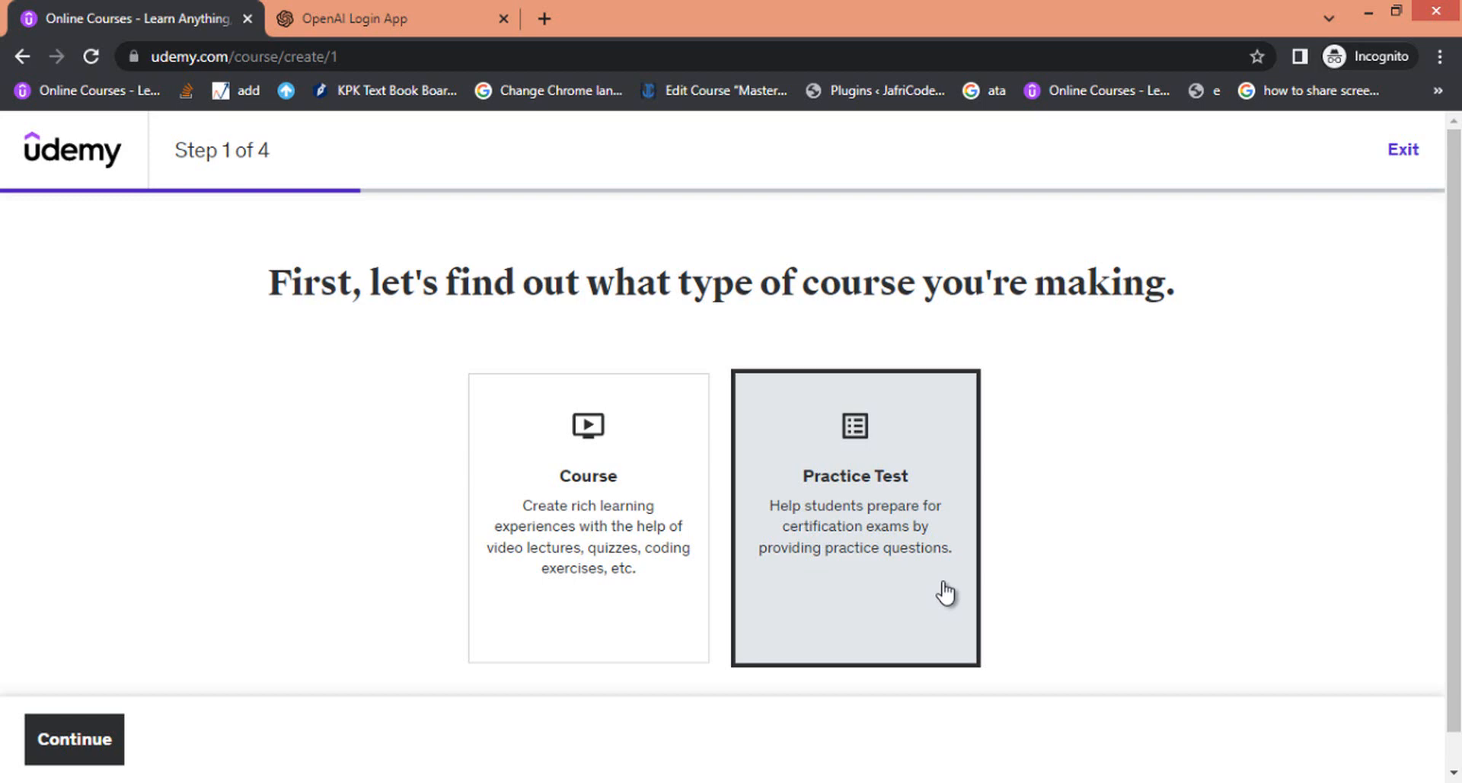
left_click(72, 750)
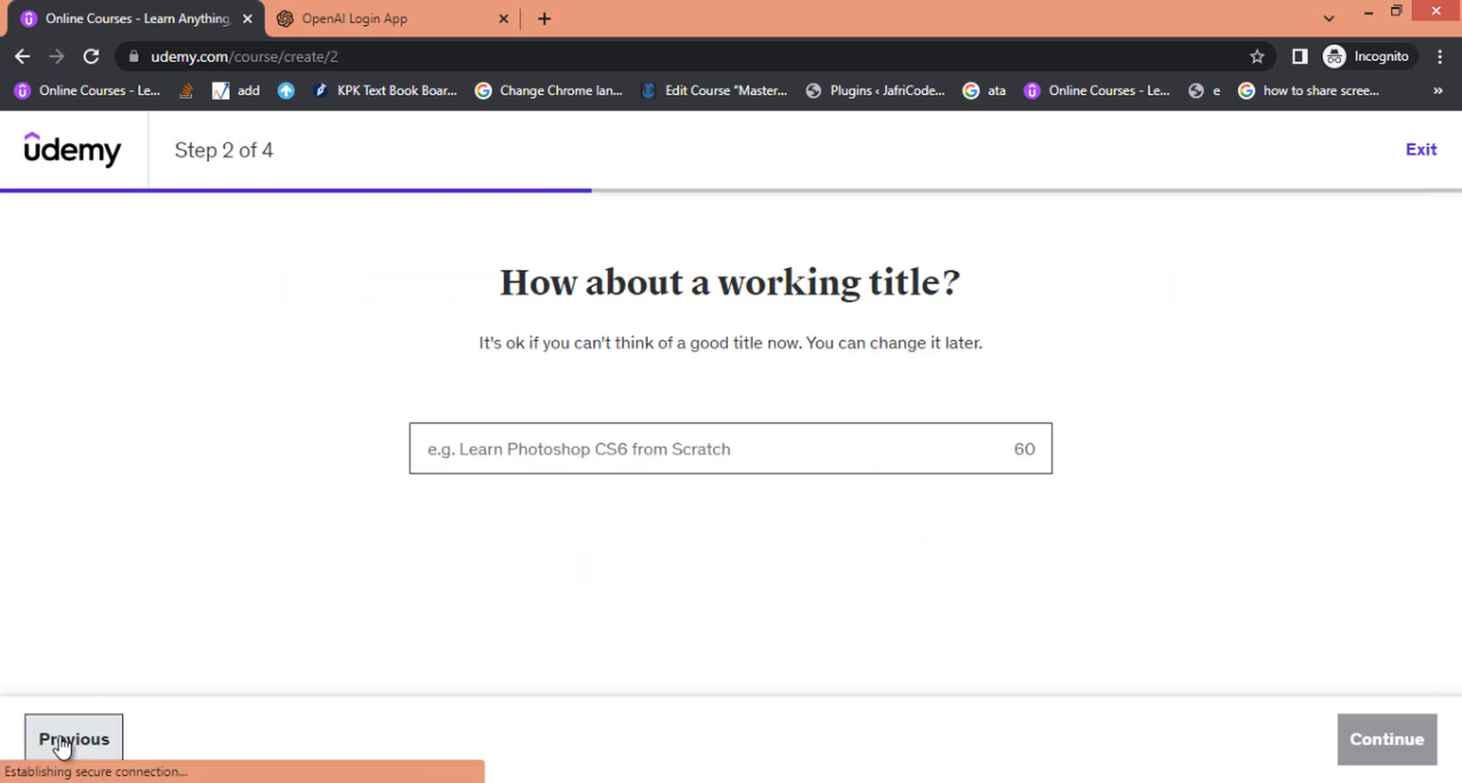
Give the course the working title "Learning Computer fundamental" and continue to category selection
left_click(868, 456)
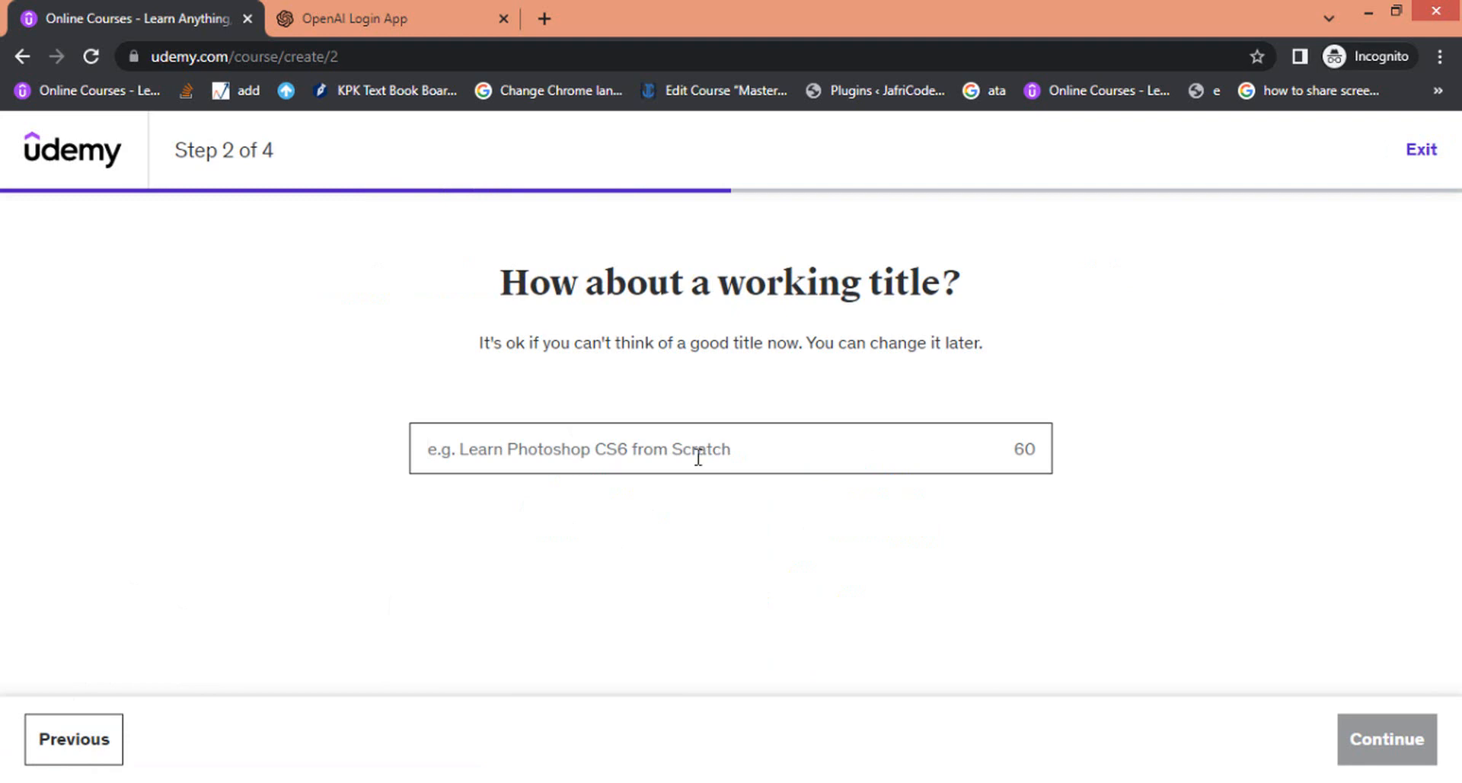
type("Lear")
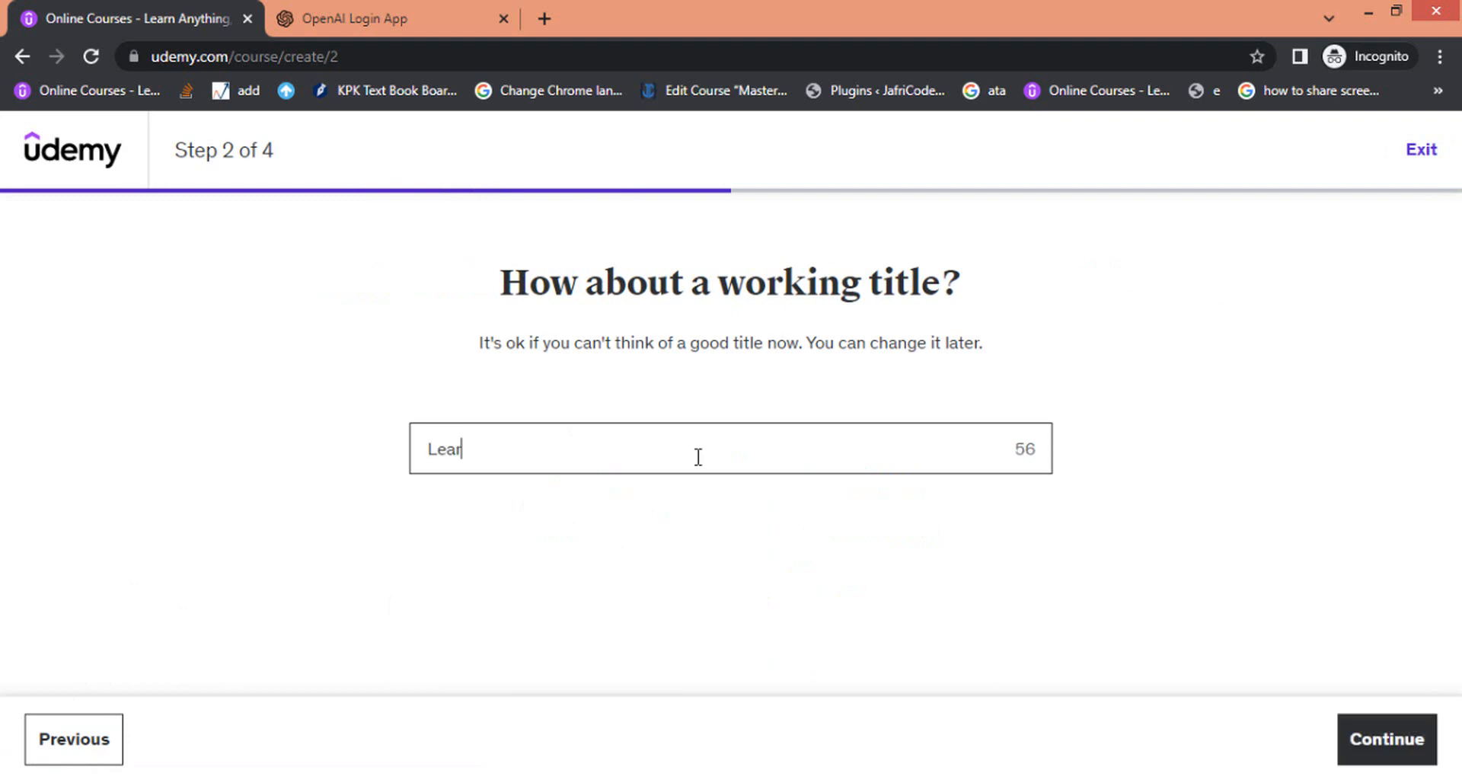
type("ning Computer fundamental")
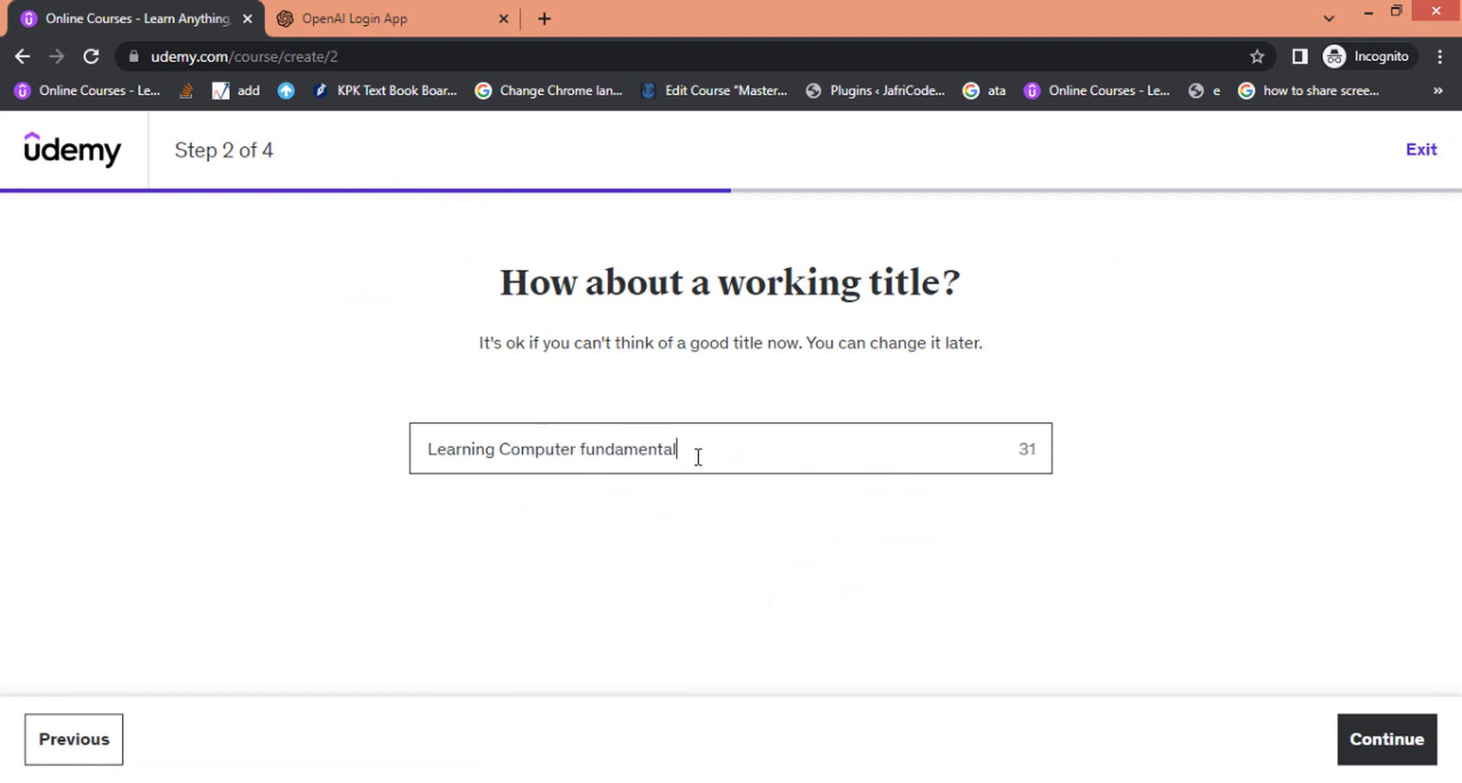
left_click(1380, 737)
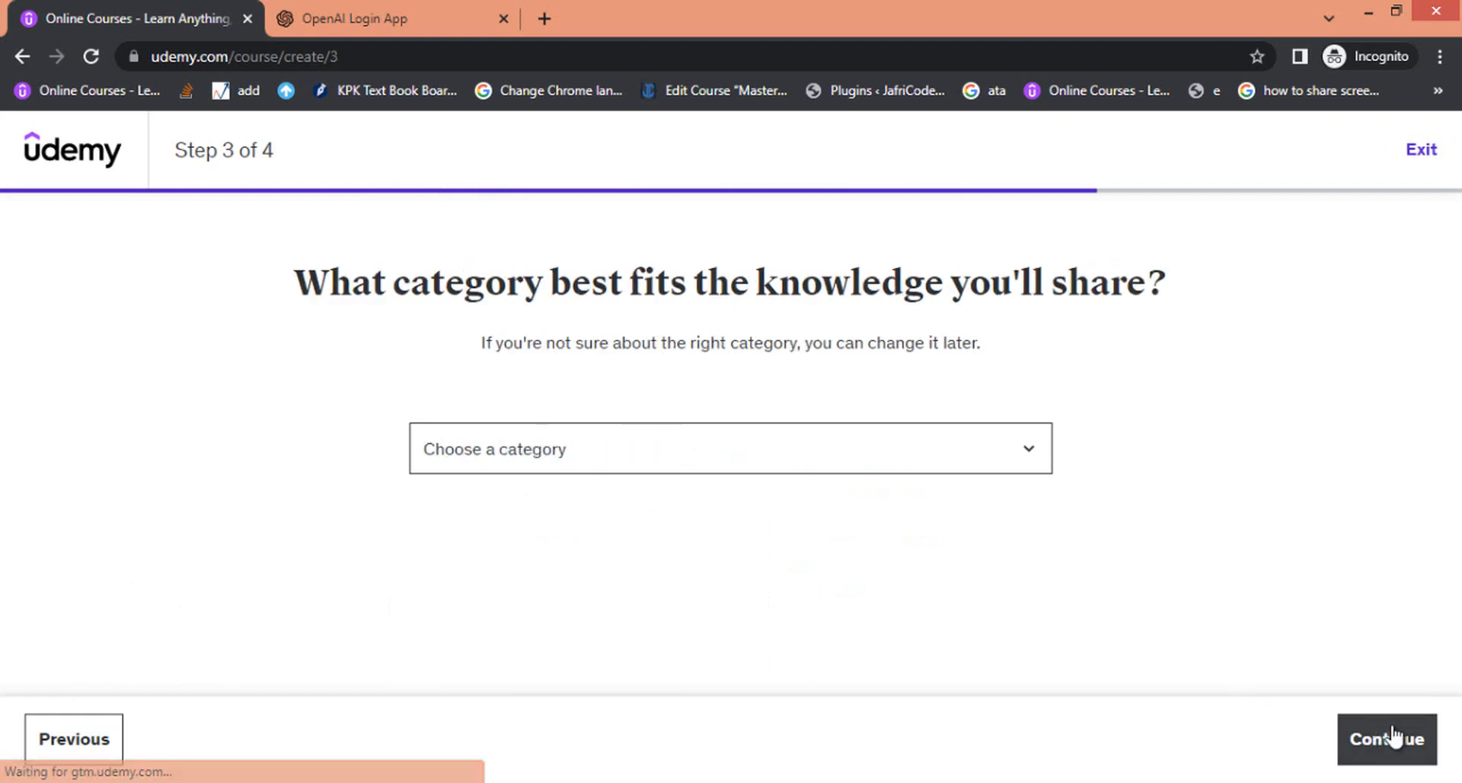
Set the course category to Teaching & Academics and continue
left_click(858, 473)
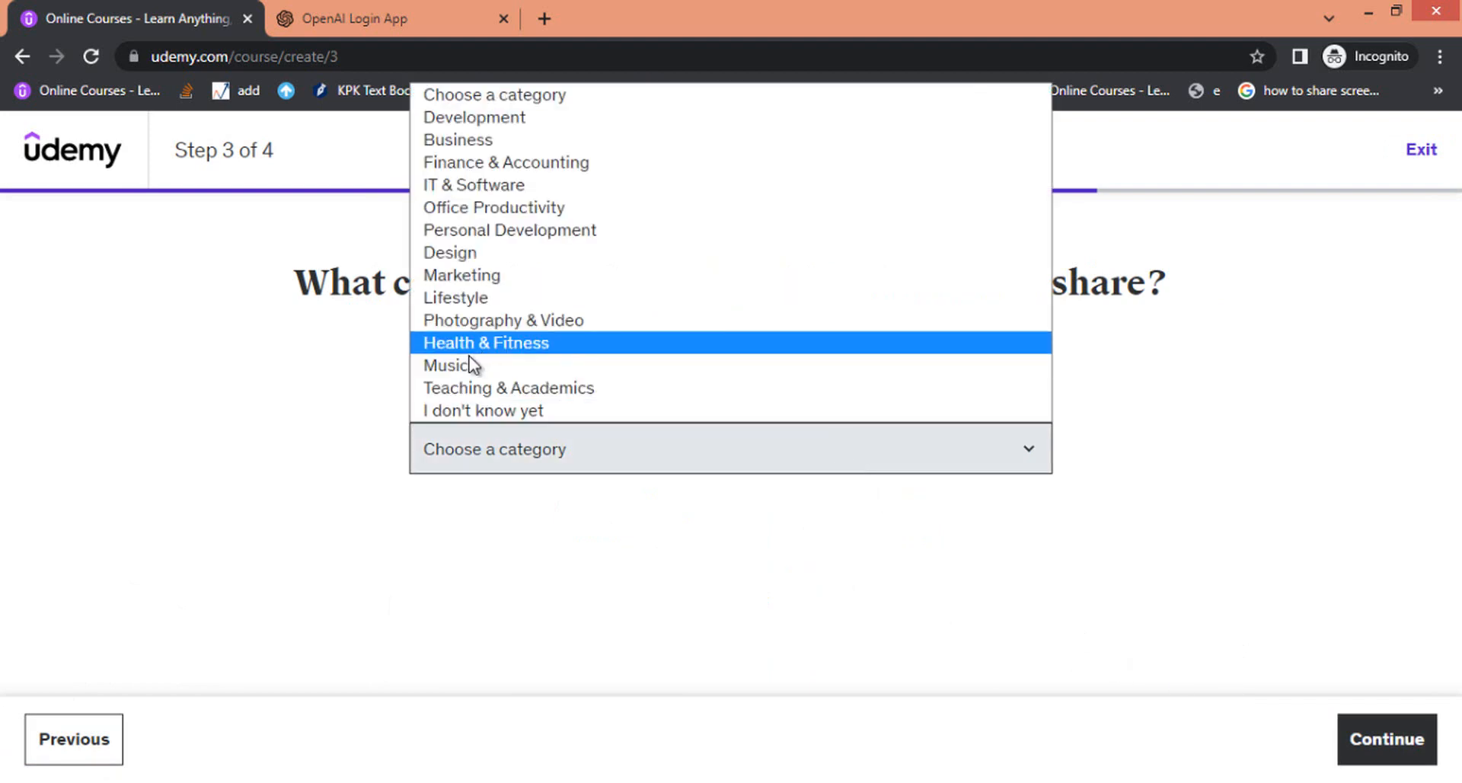
left_click(561, 389)
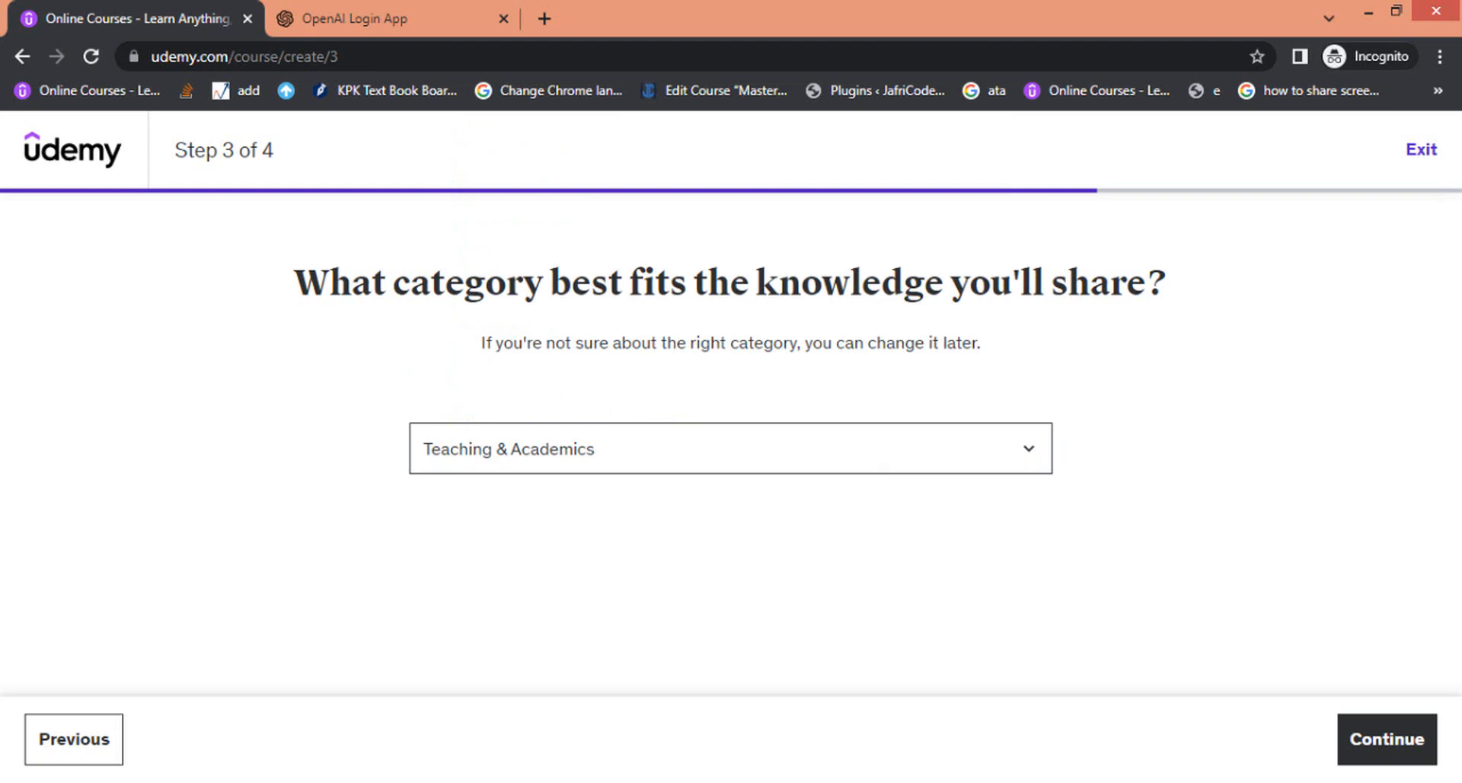
left_click(1393, 743)
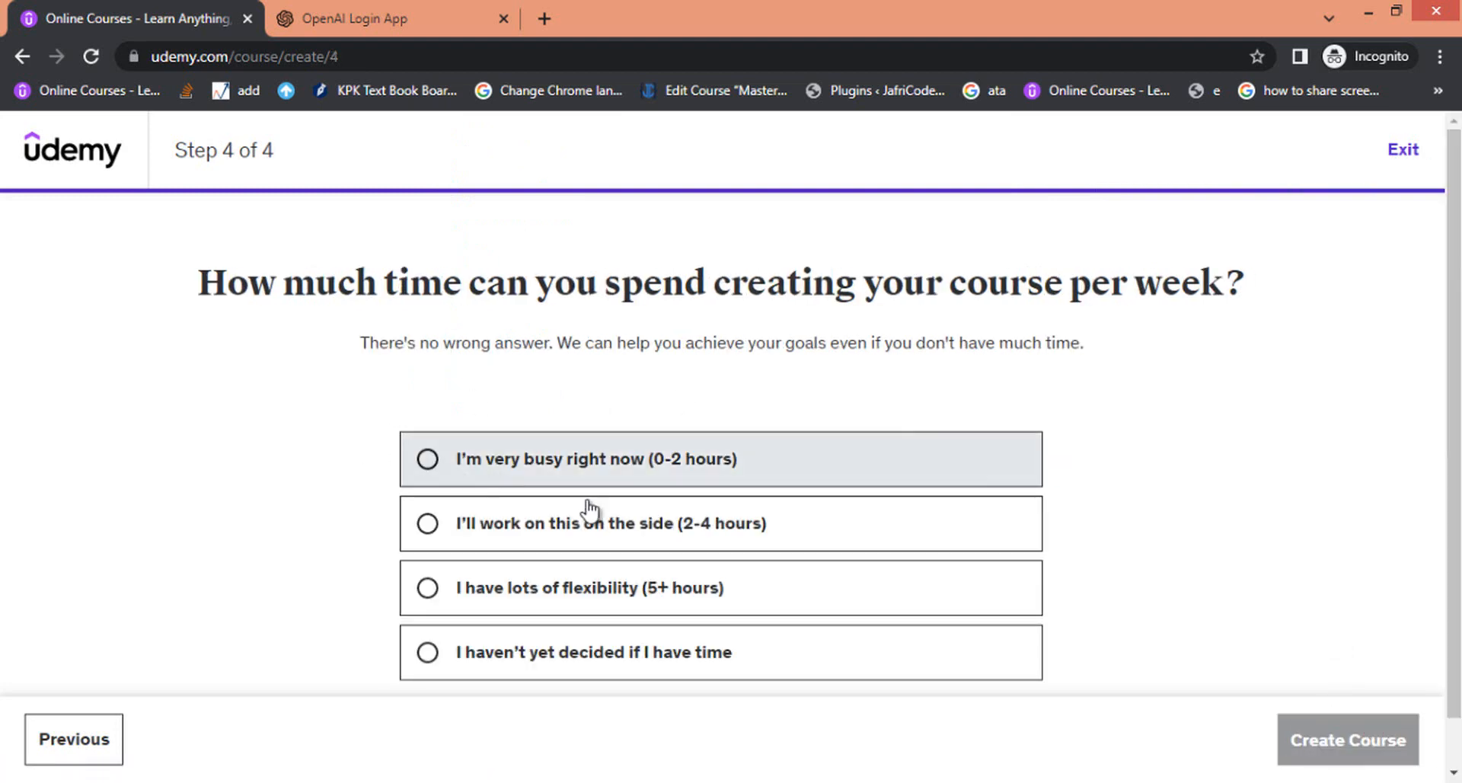
Answer the weekly time question with "I haven't yet decided if I have time" and create the course
scroll(602, 529, "down", 1)
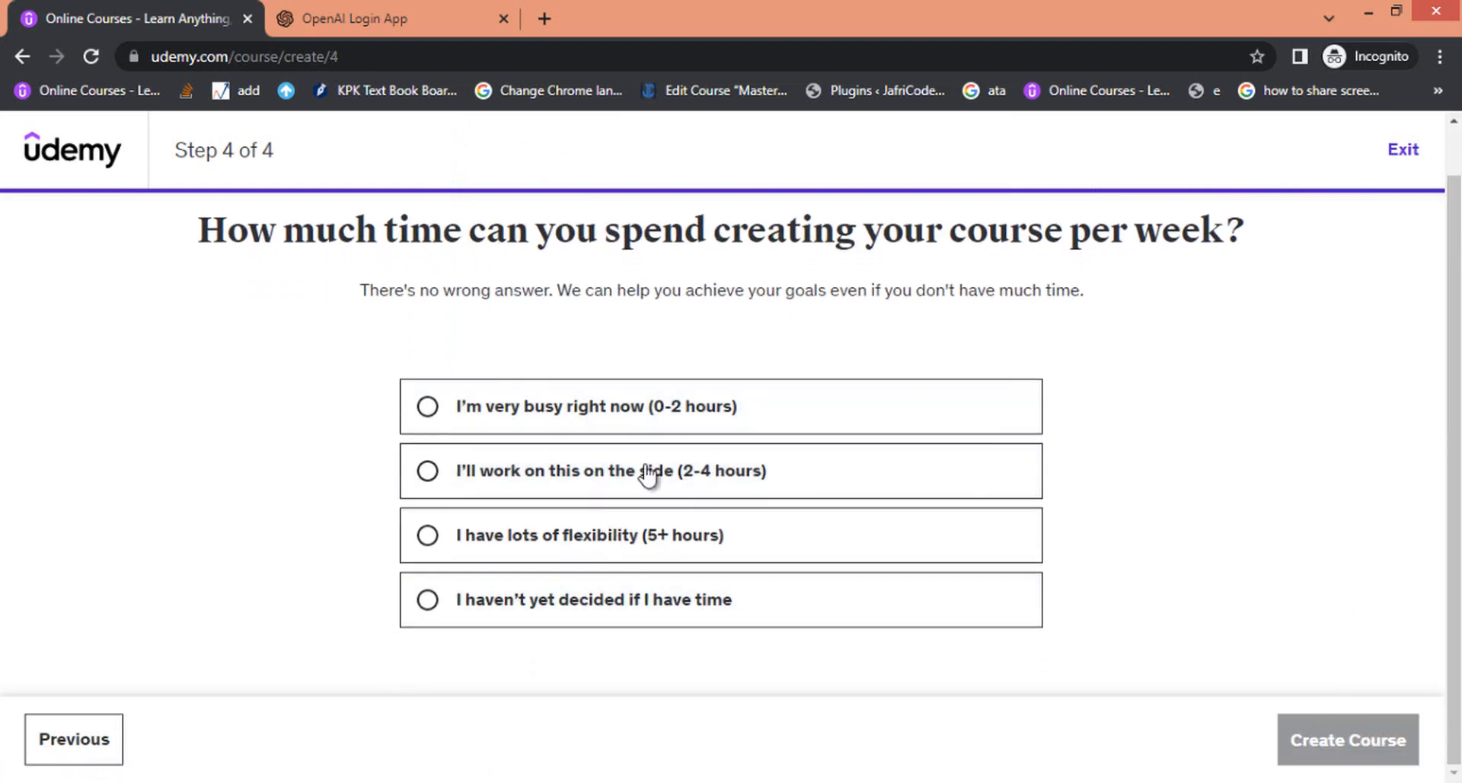
left_click(487, 603)
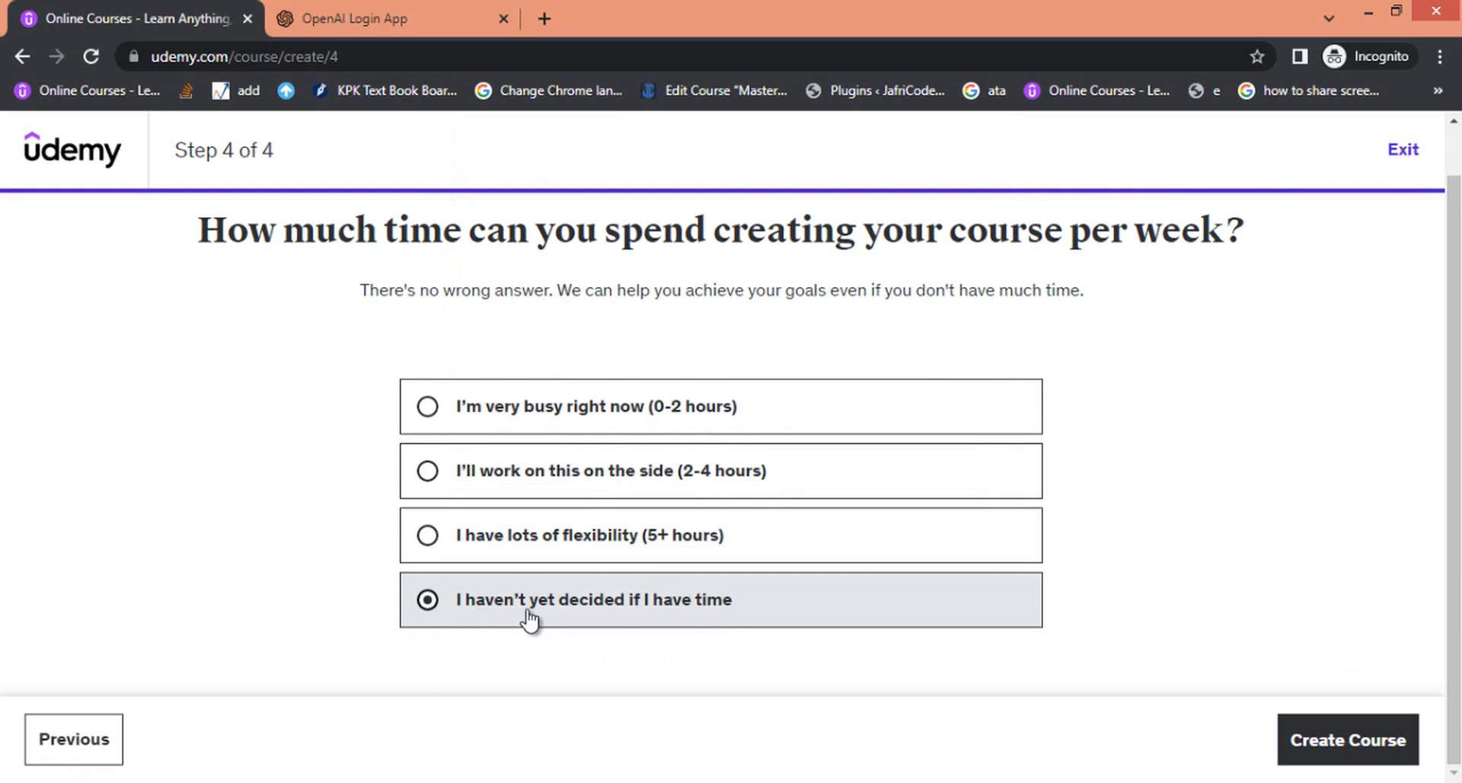
left_click(1382, 743)
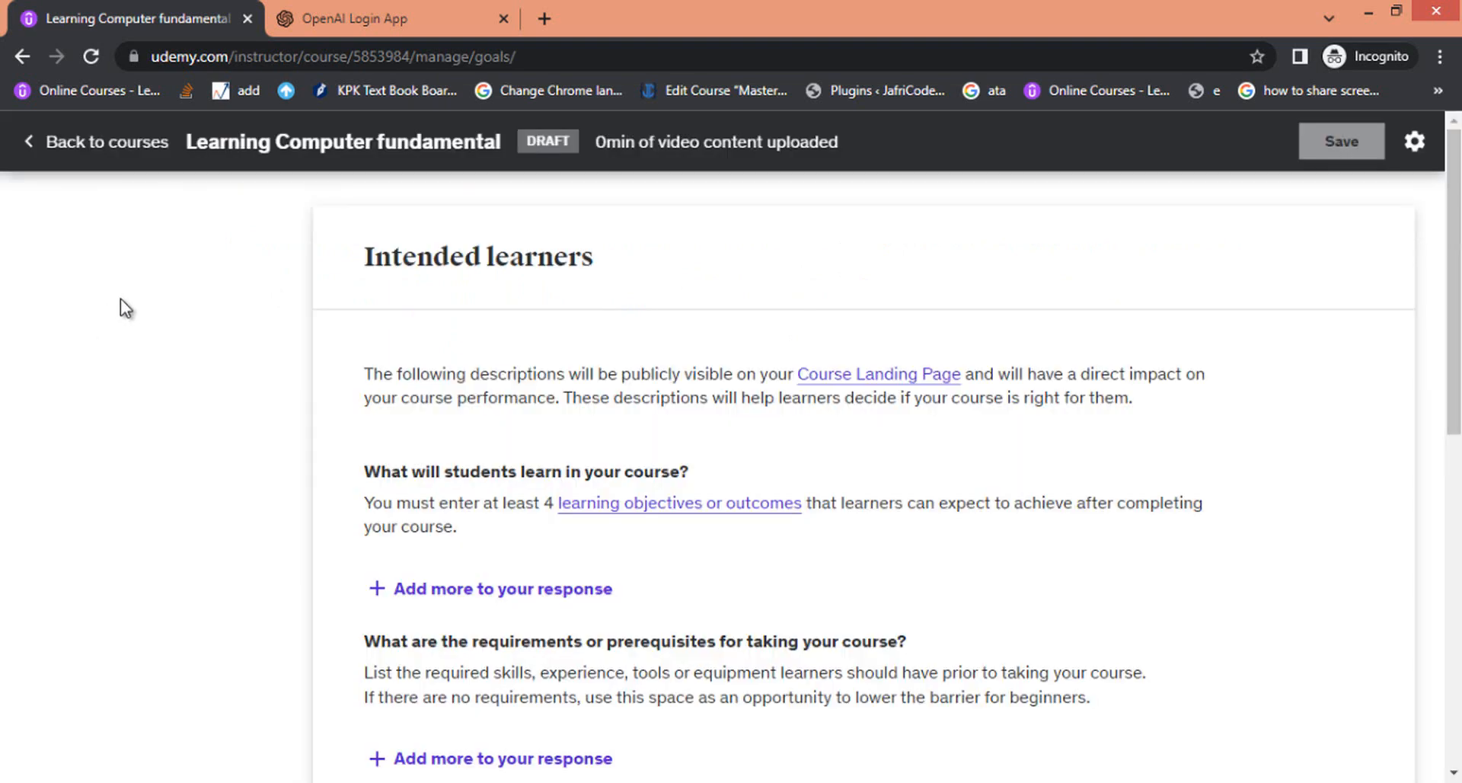
Review the Intended learners fields for learning objectives, course requirements and target audience
scroll(1040, 529, "down", 6)
scroll(1032, 537, "up", 6)
scroll(958, 547, "down", 3)
left_click(527, 453)
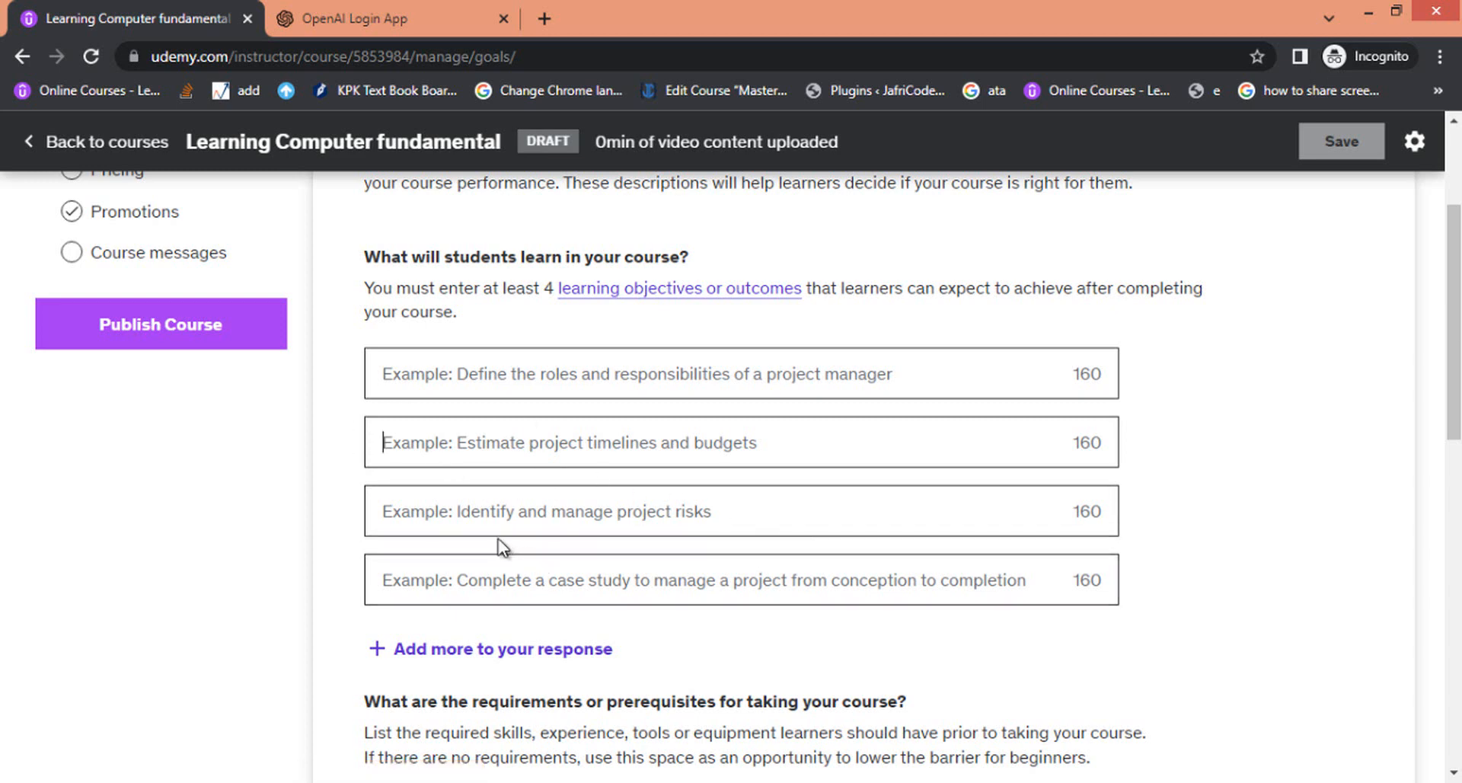
left_click_drag(1454, 319, 1454, 259)
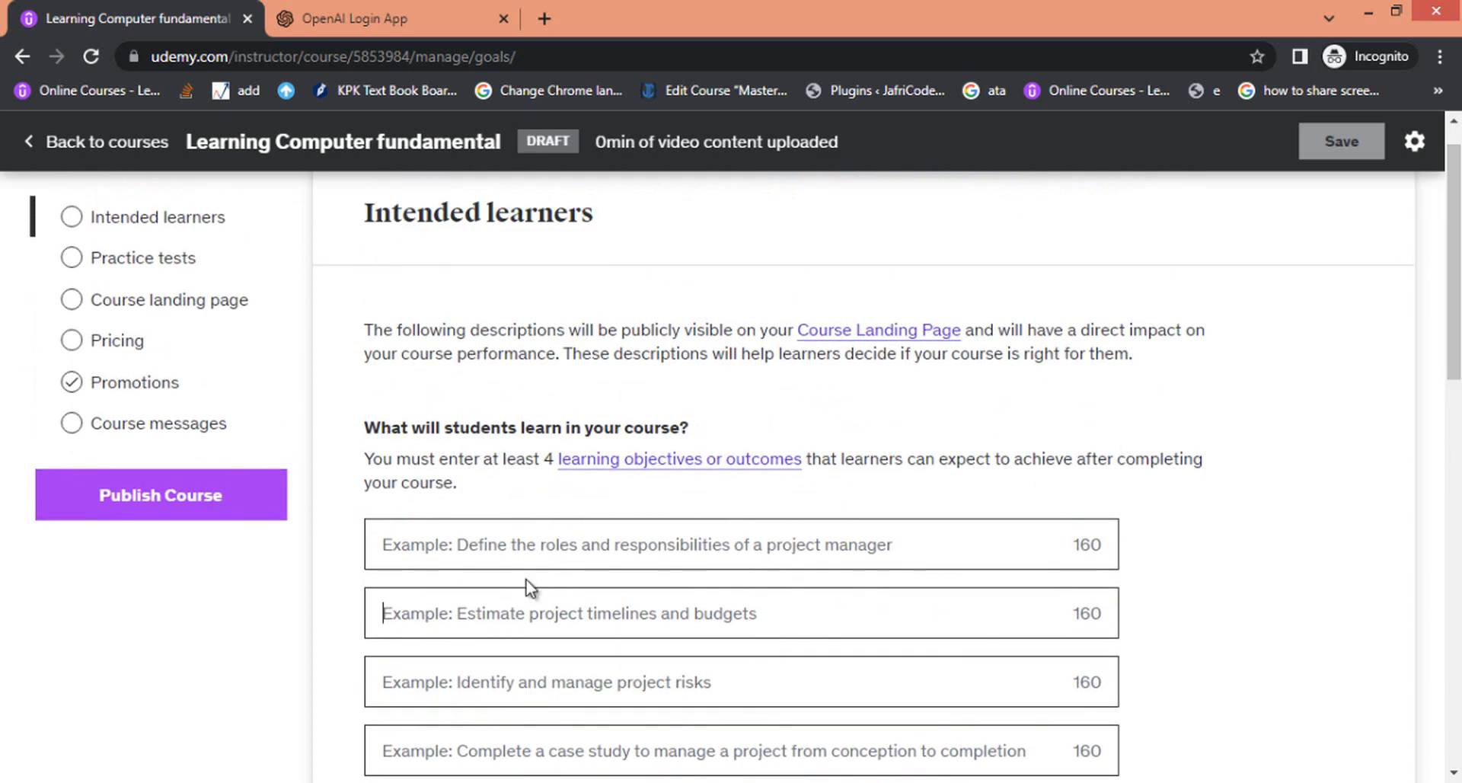
left_click(499, 680)
left_click(442, 543)
left_click(463, 609)
scroll(465, 609, "down", 3)
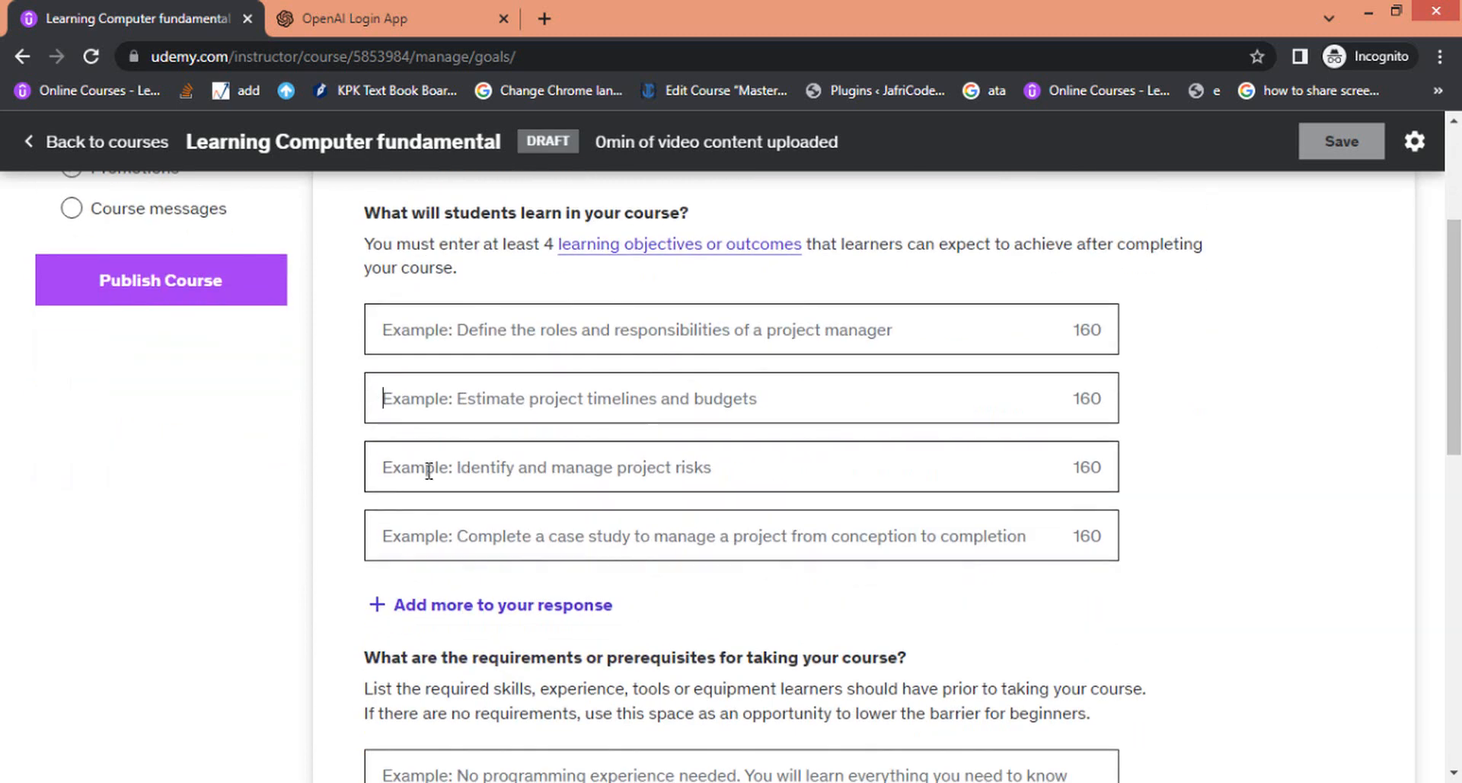
left_click(383, 535)
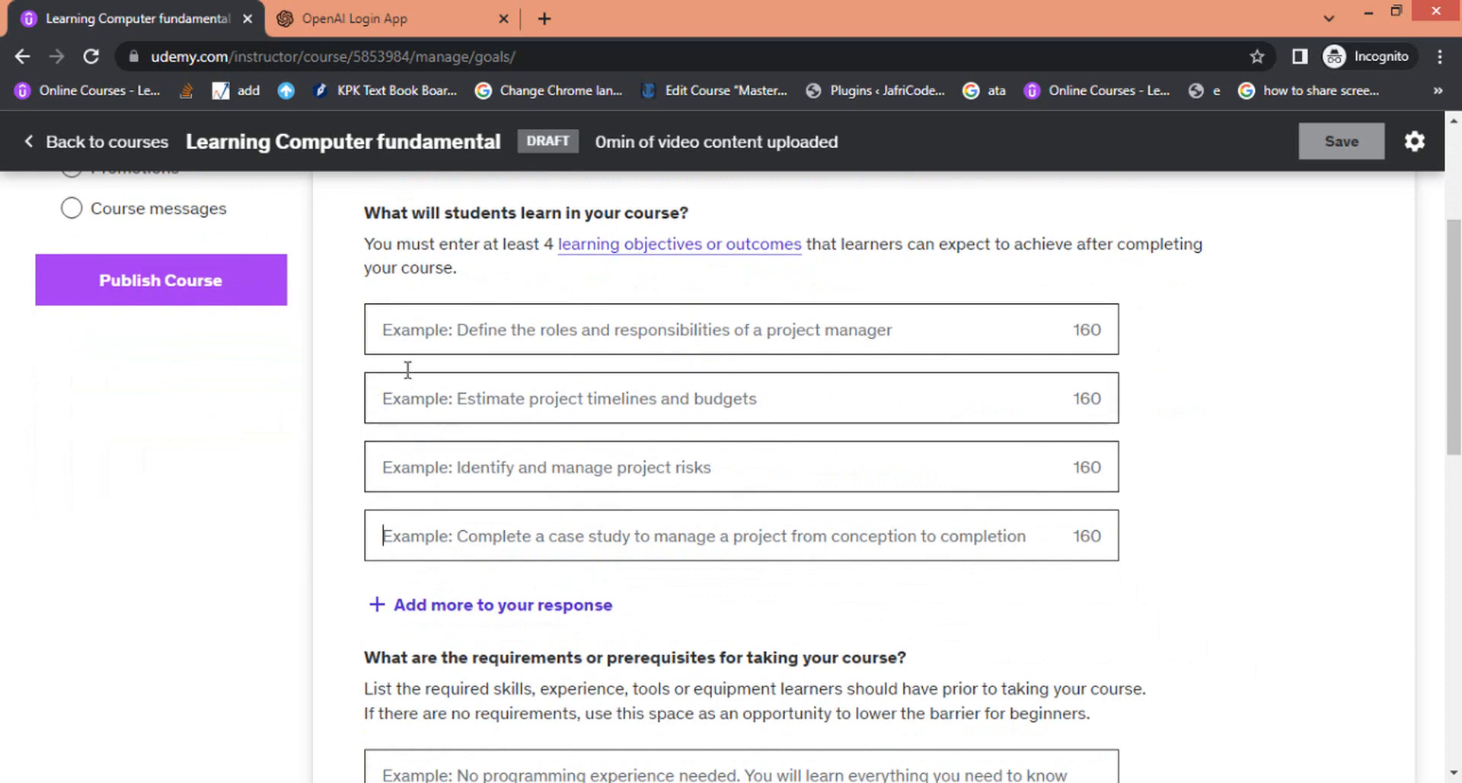
scroll(685, 532, "down", 5)
left_click(448, 352)
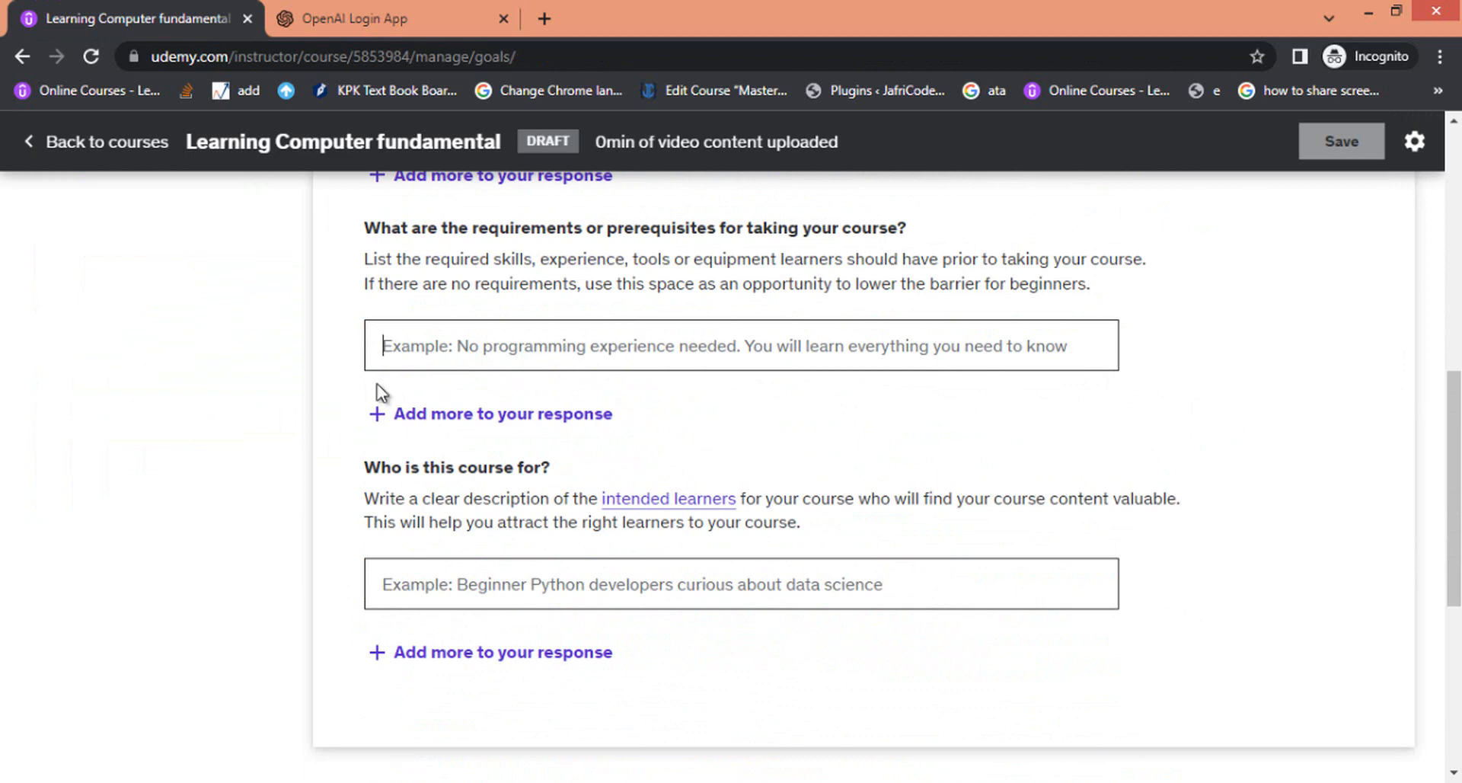
left_click(476, 587)
scroll(1453, 487, "up", 10)
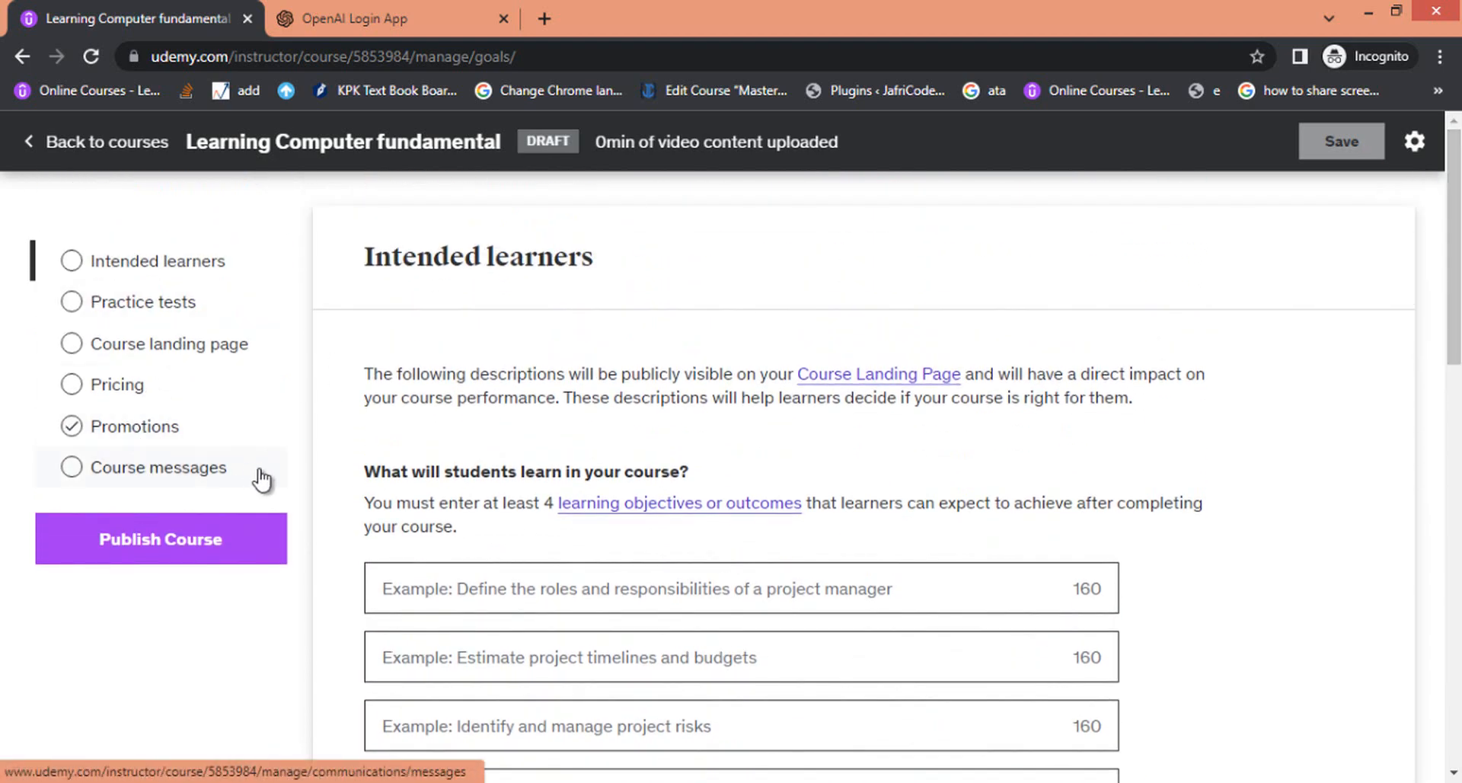
View the Practice tests curriculum page to check what is needed for adding a test
left_click(168, 306)
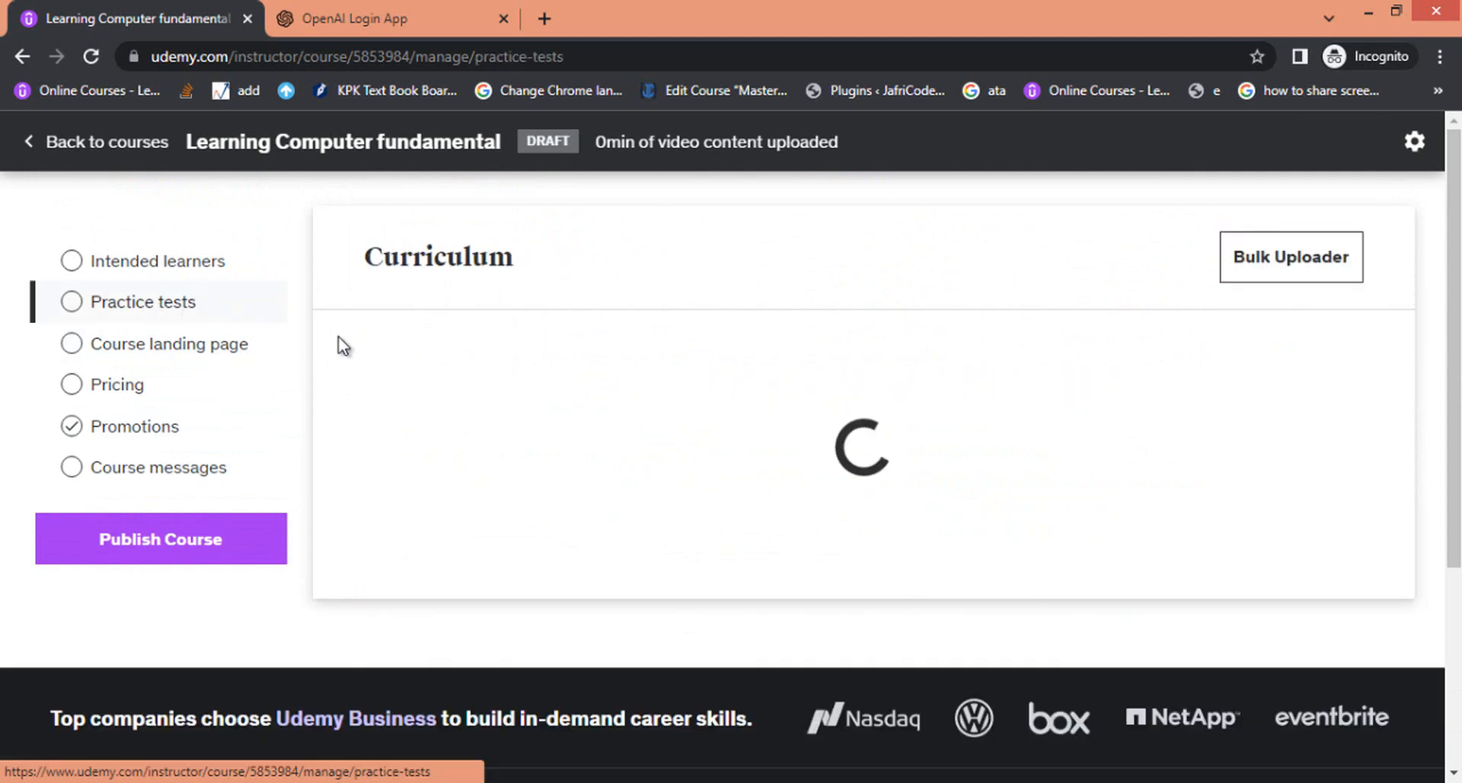
scroll(753, 554, "down", 3)
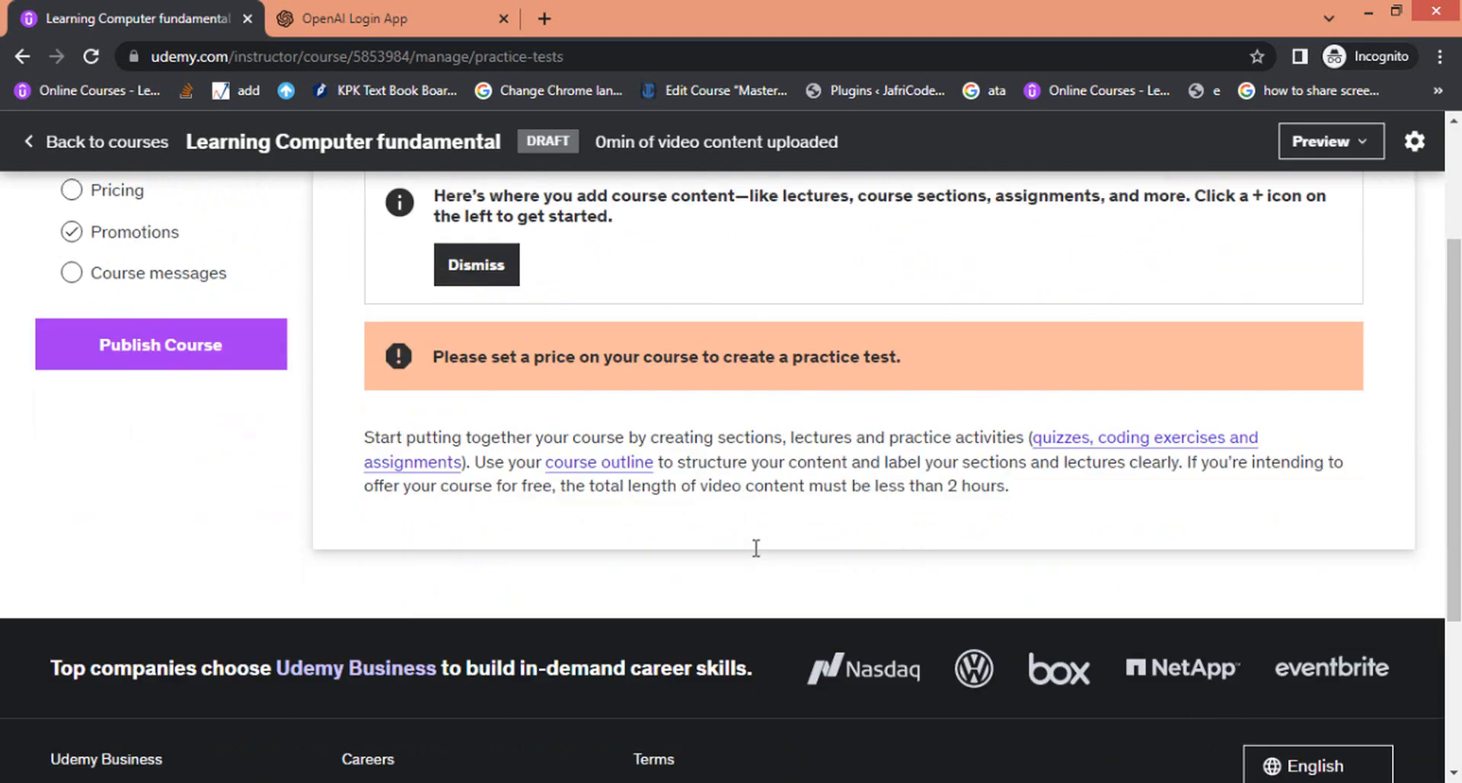
scroll(758, 557, "up", 3)
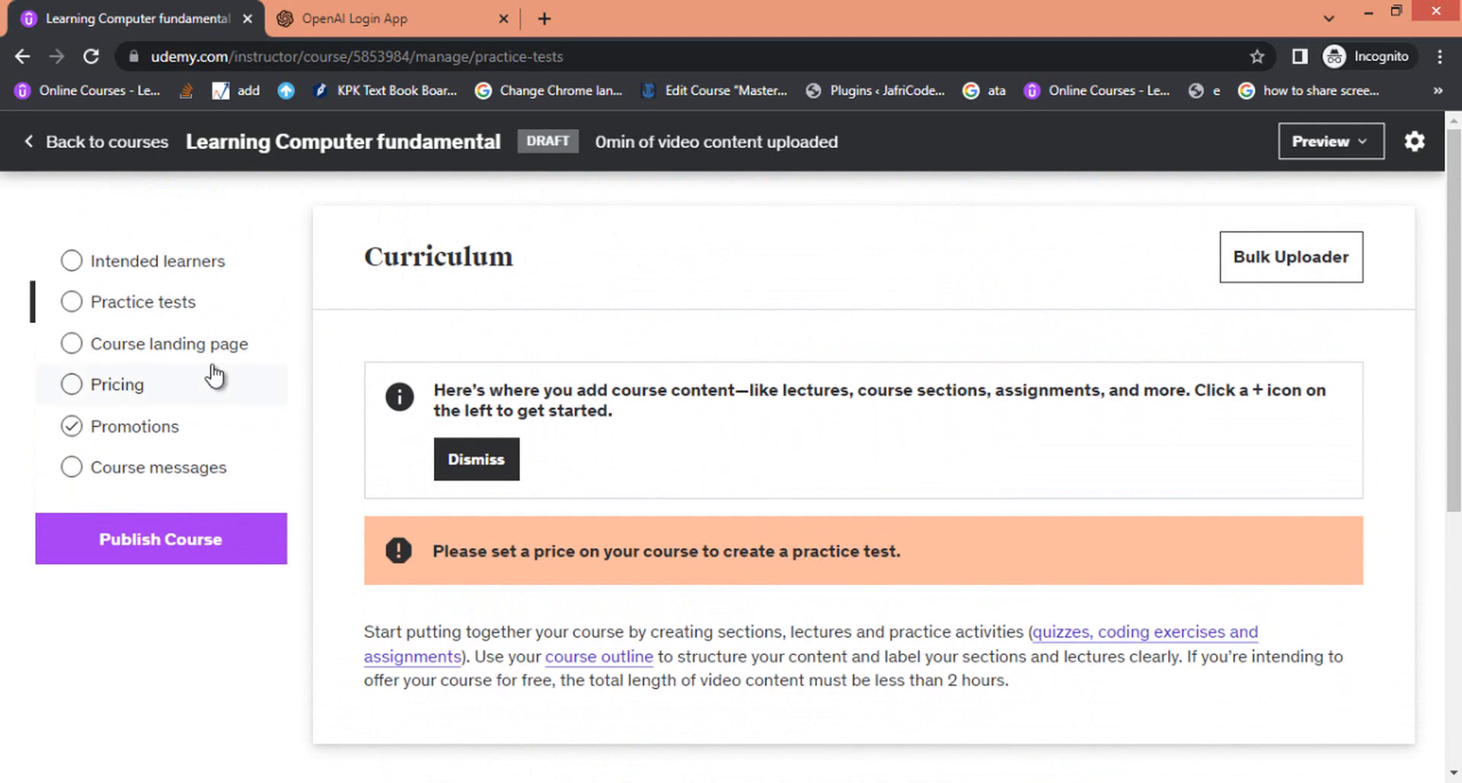
Review the Course landing page fields, including title, subtitle, description, level options, course image and promotional video
left_click(186, 345)
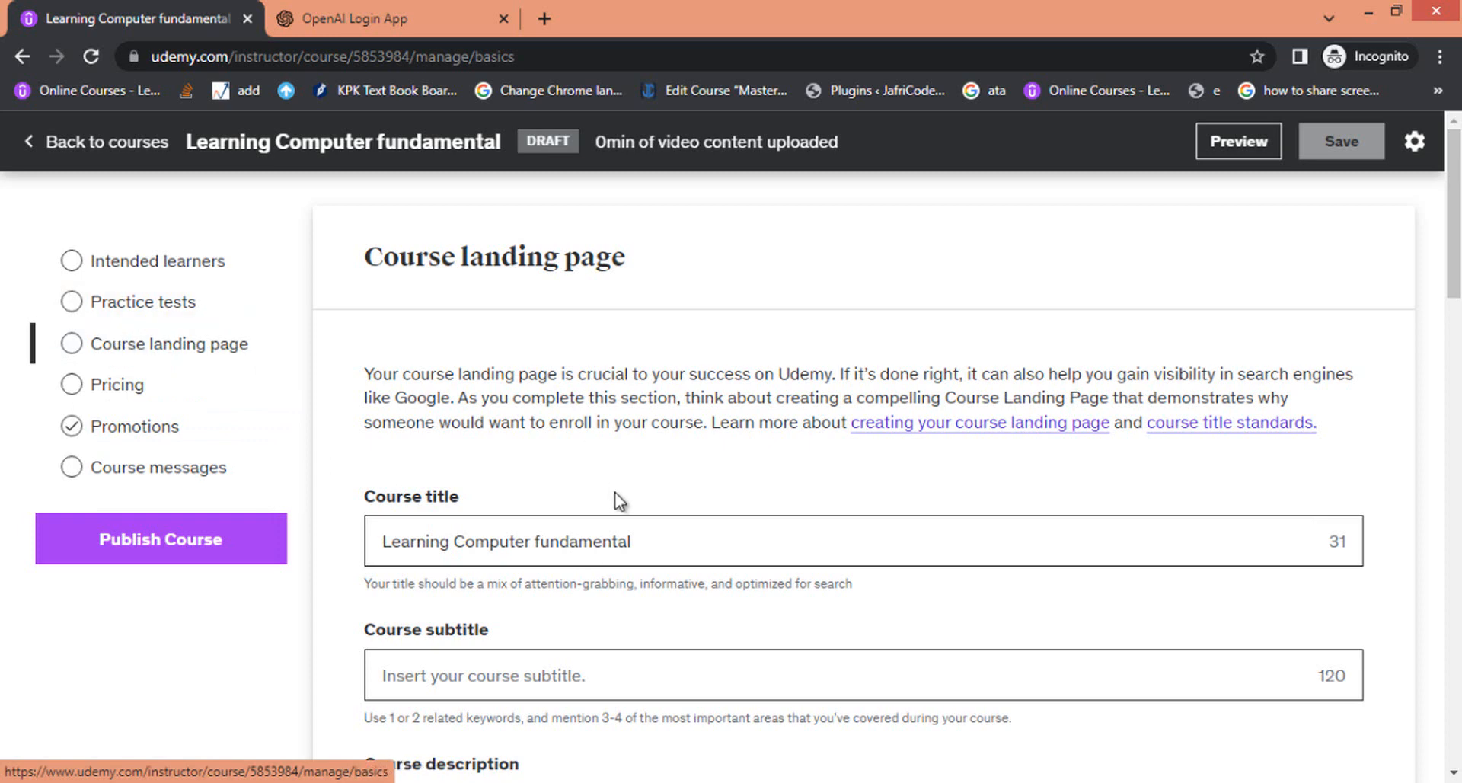
scroll(785, 624, "down", 3)
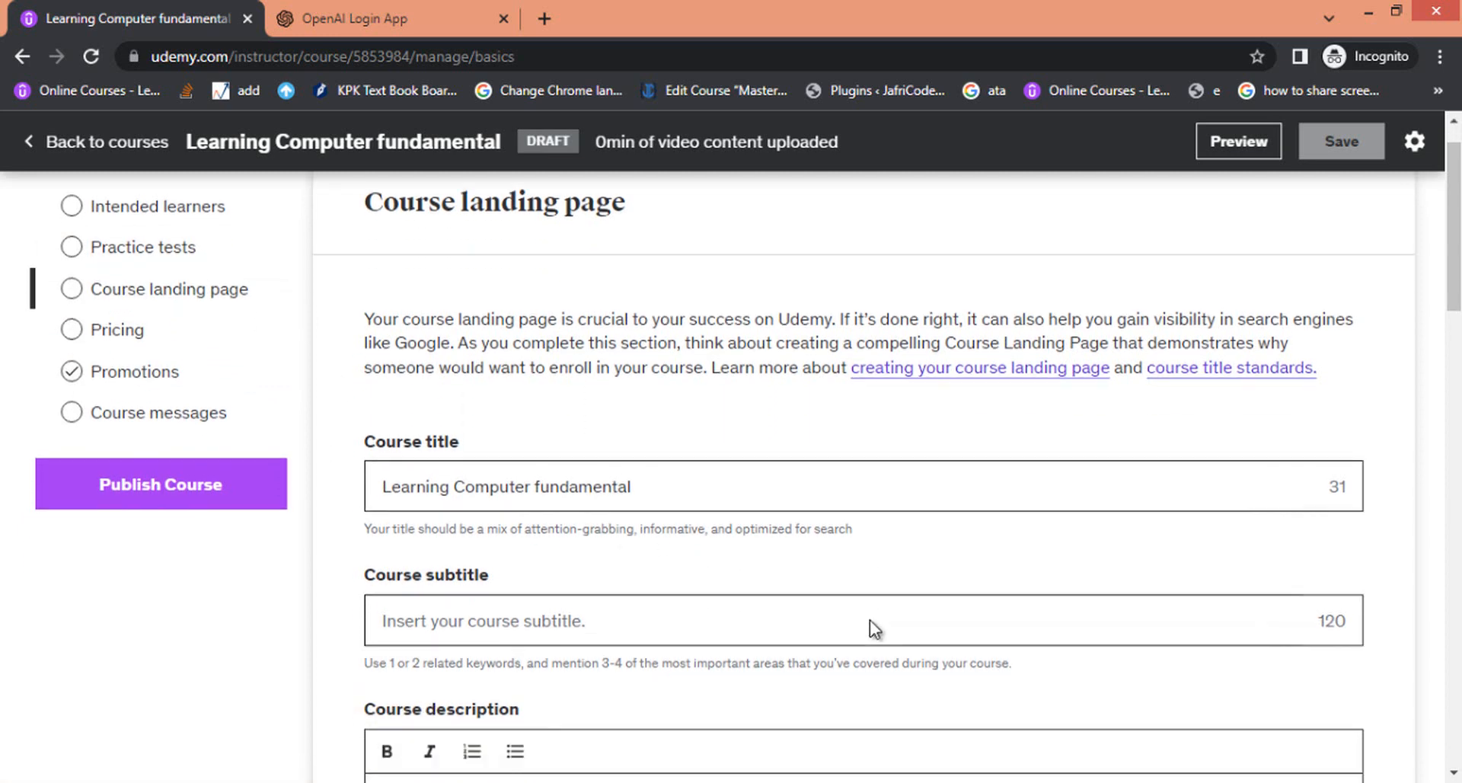
double_click(465, 326)
left_click_drag(646, 320, 340, 330)
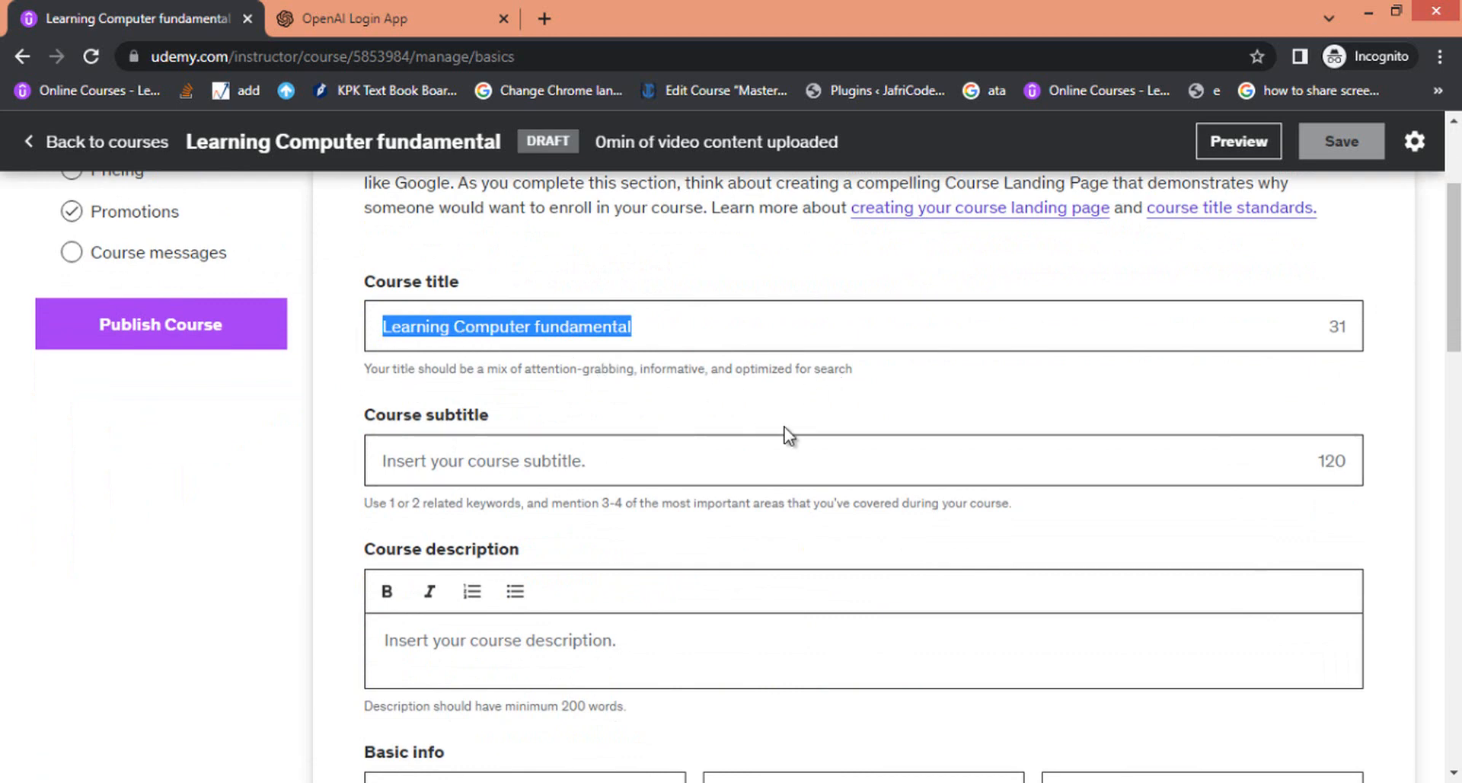
left_click(545, 461)
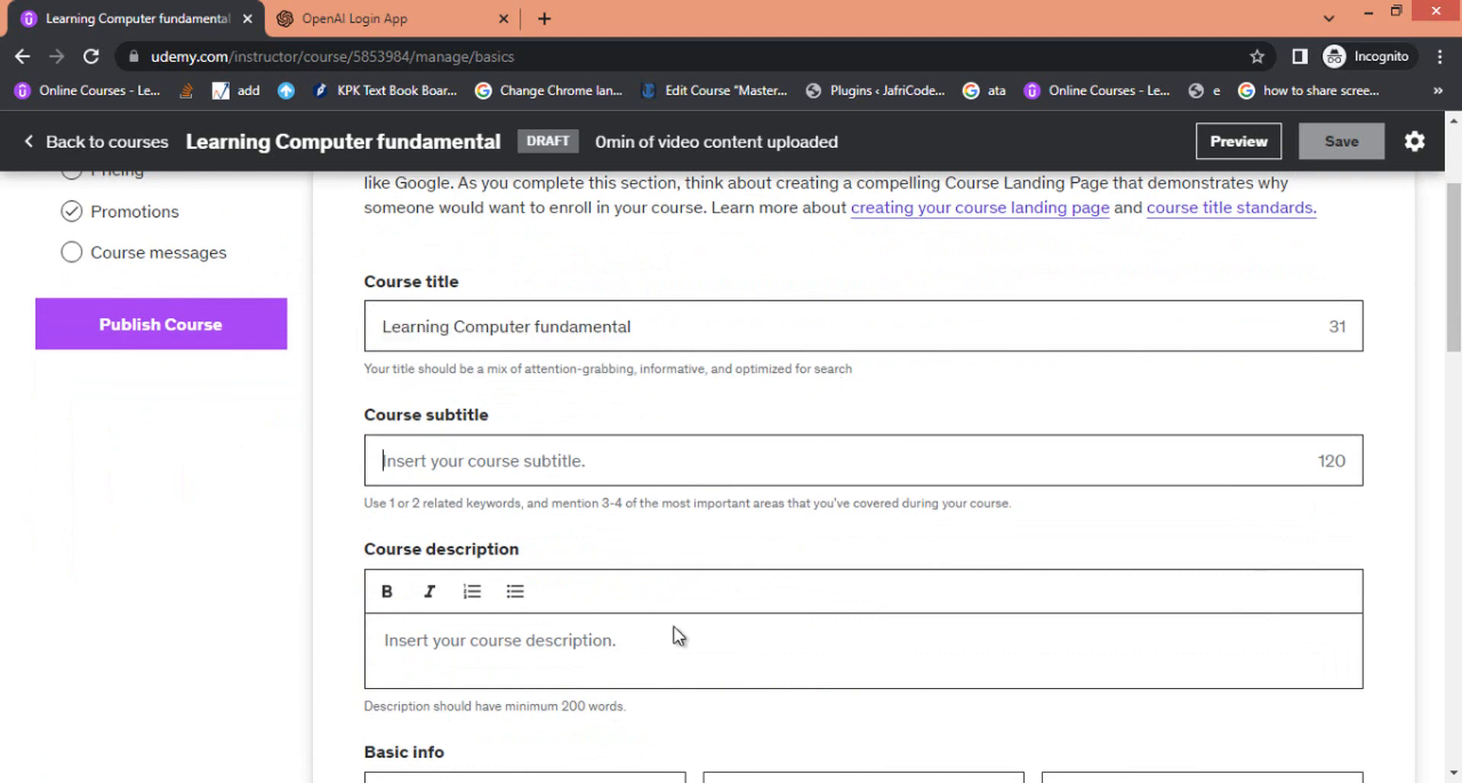
scroll(586, 618, "down", 4)
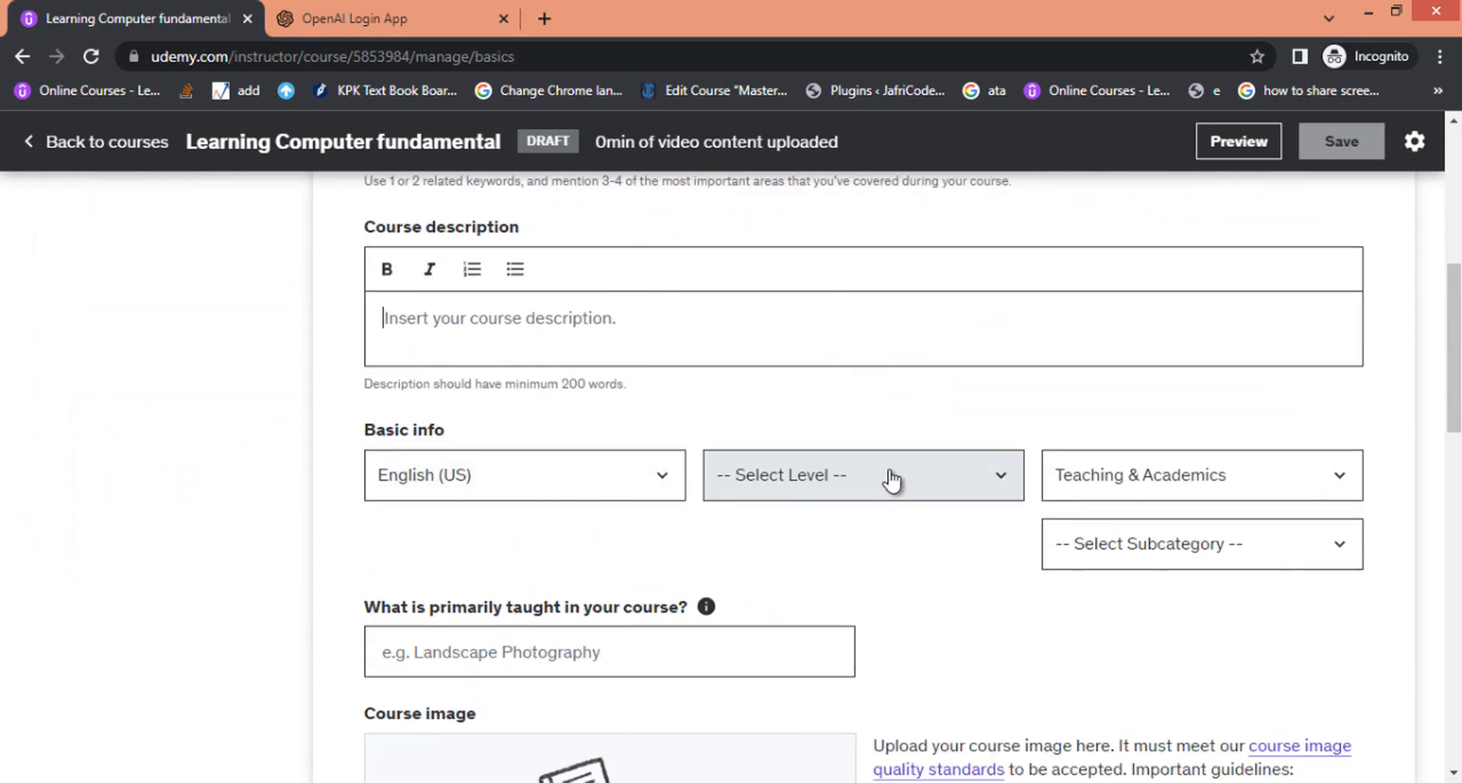
left_click(936, 476)
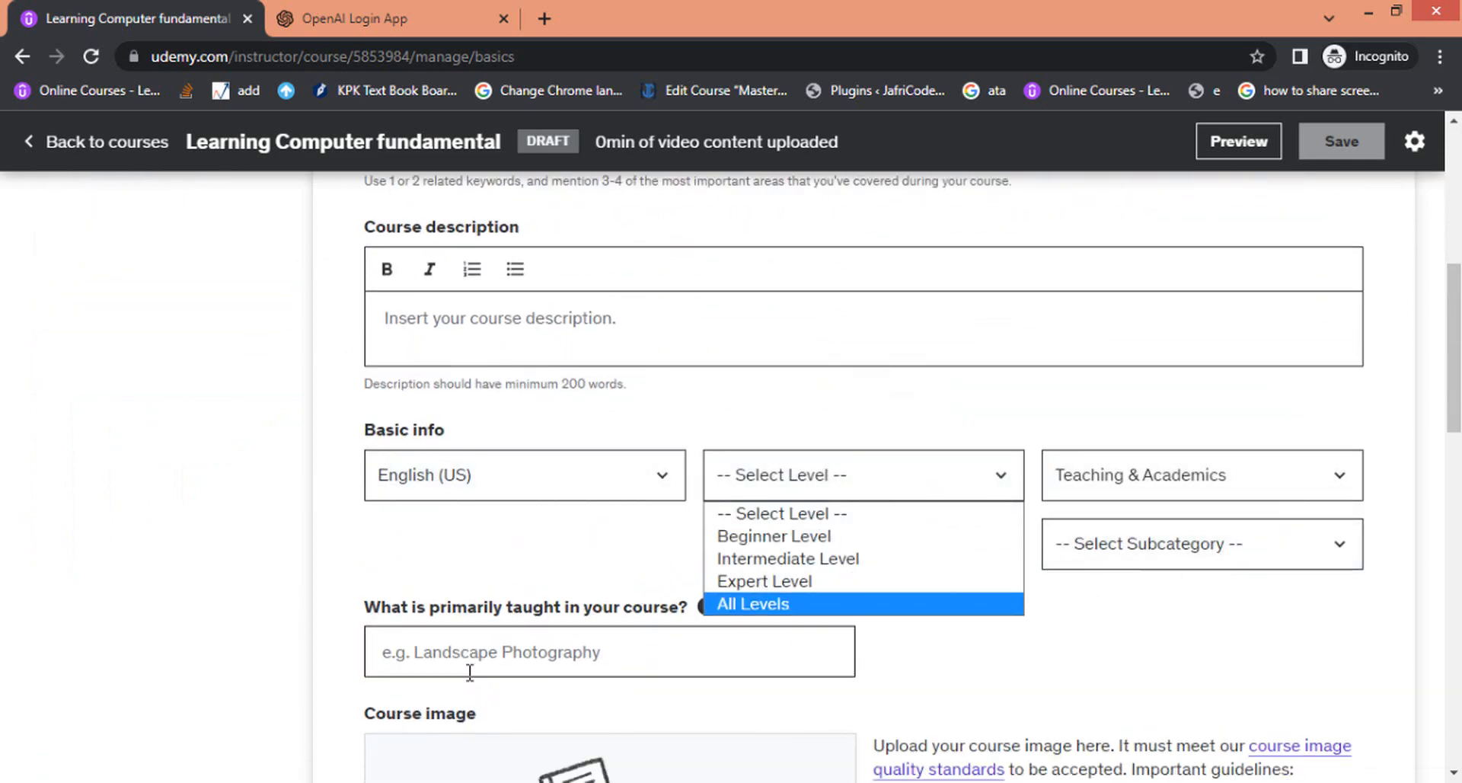
left_click(510, 550)
scroll(707, 608, "down", 3)
scroll(707, 607, "down", 4)
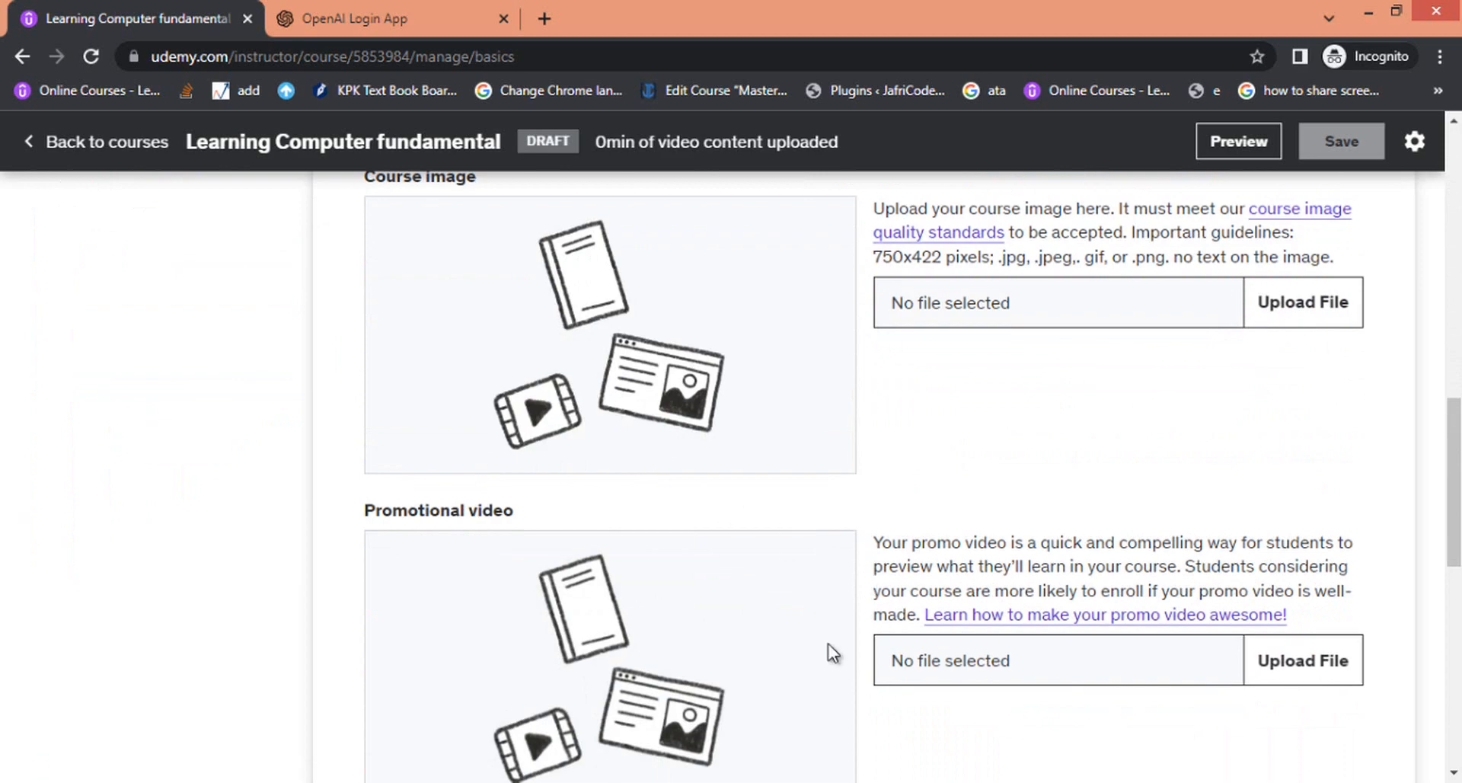
scroll(568, 609, "down", 4)
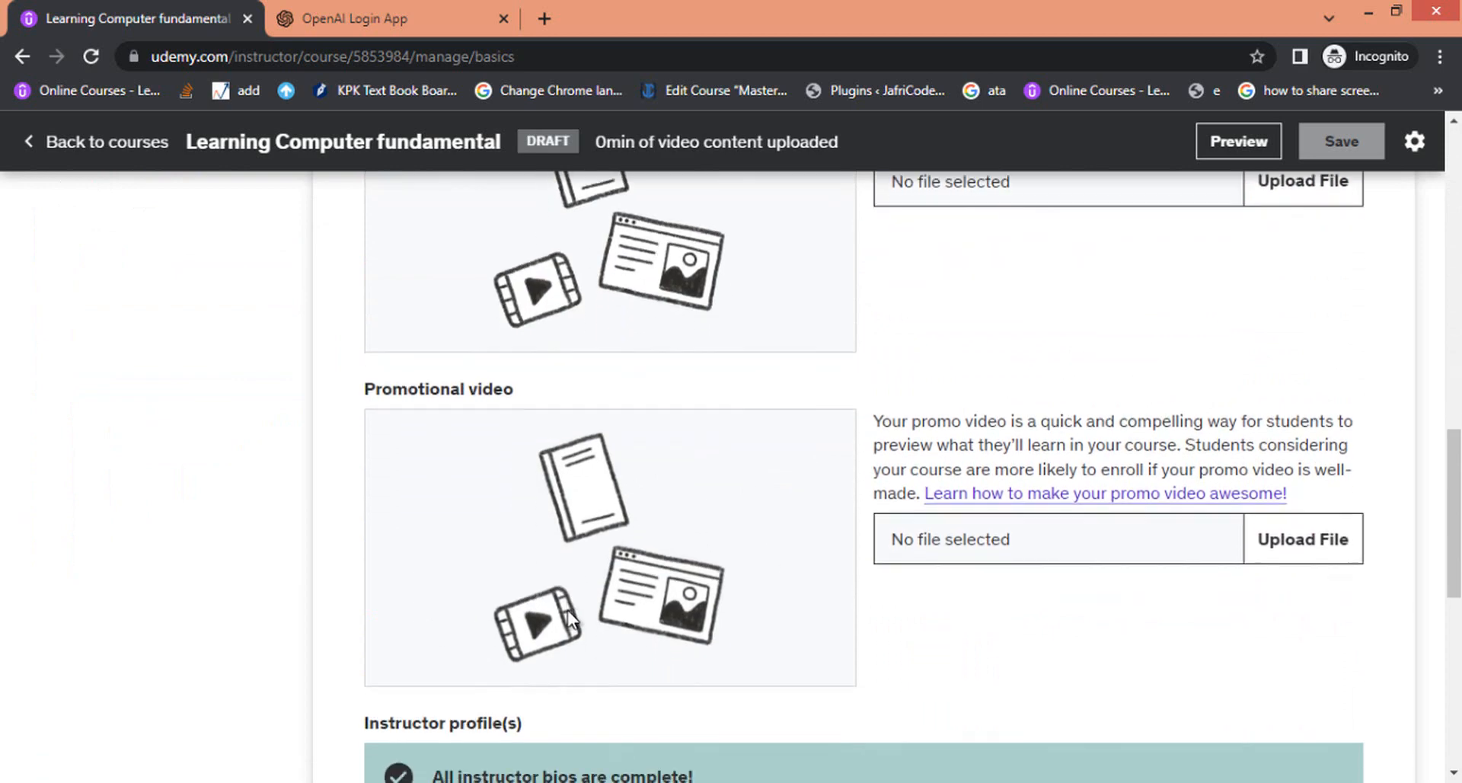
scroll(505, 501, "up", 12)
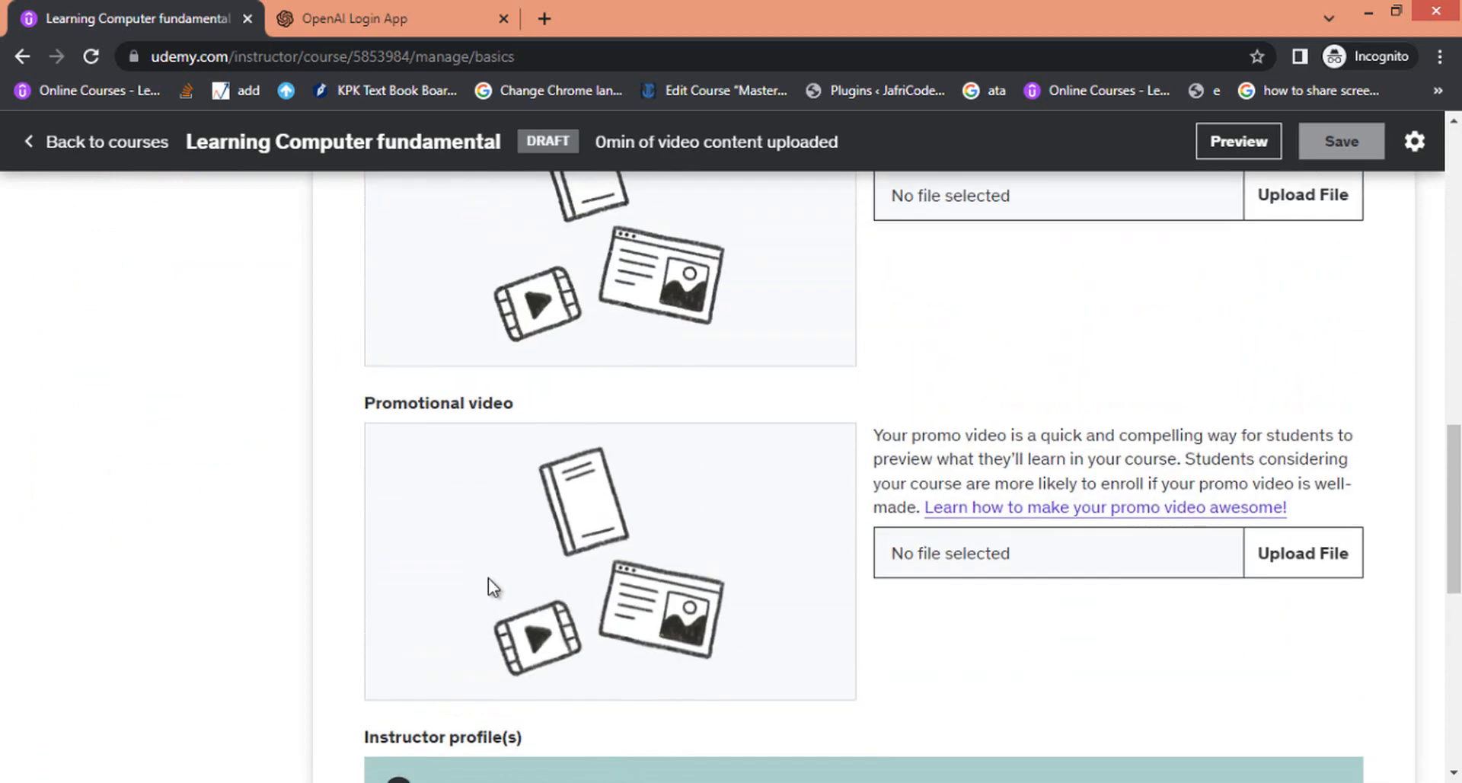
scroll(488, 578, "up", 4)
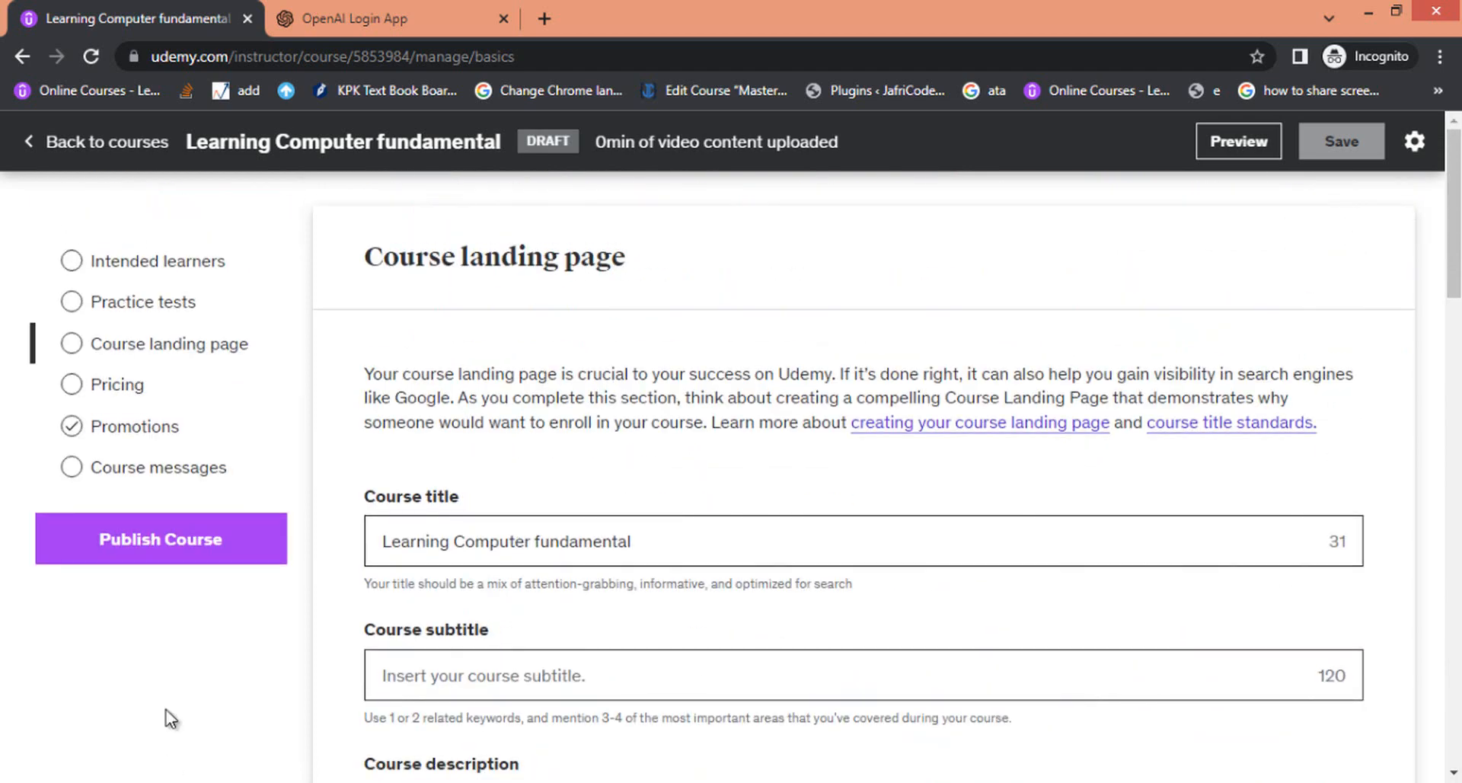
Recheck the Practice tests page and open the course's Pricing page
left_click(169, 283)
left_click(180, 308)
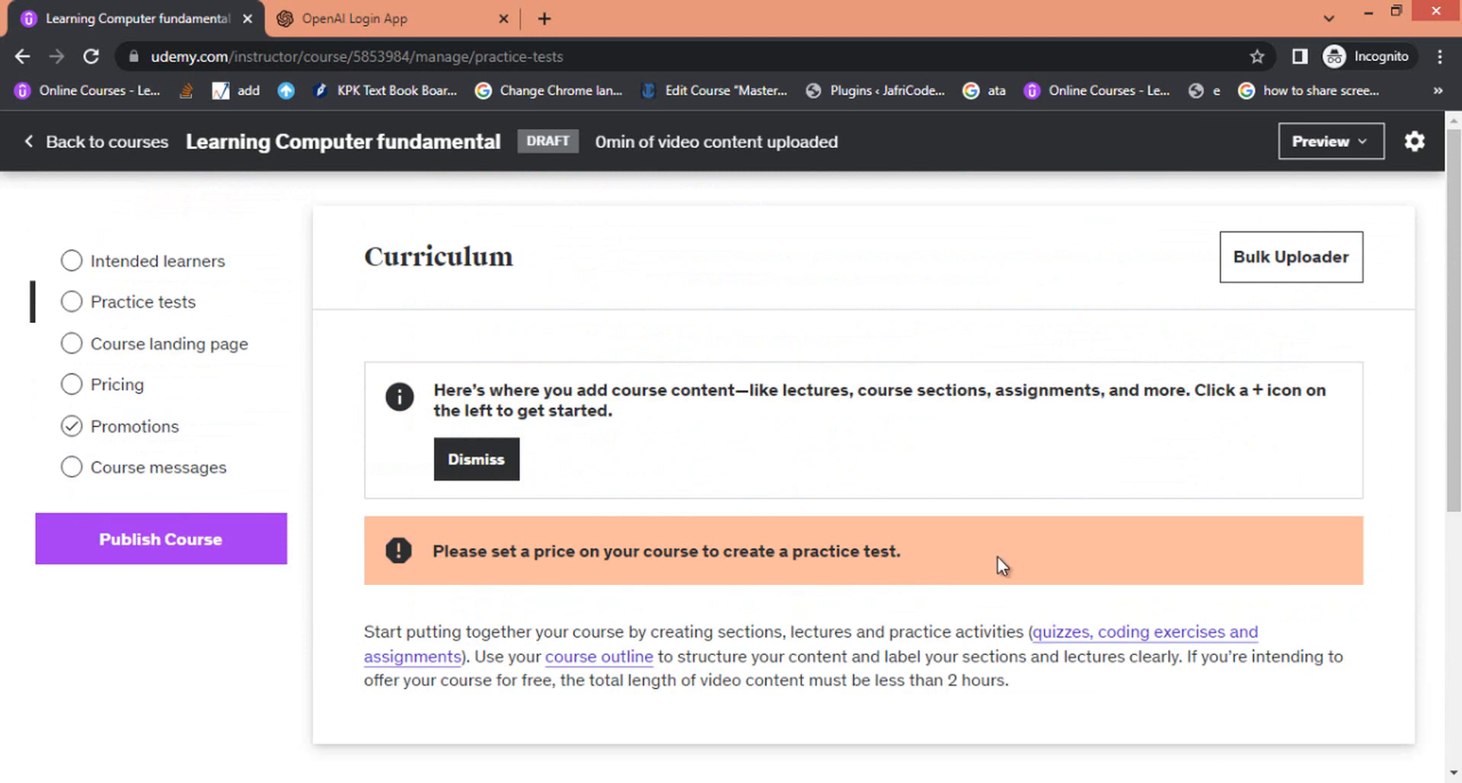
left_click(122, 386)
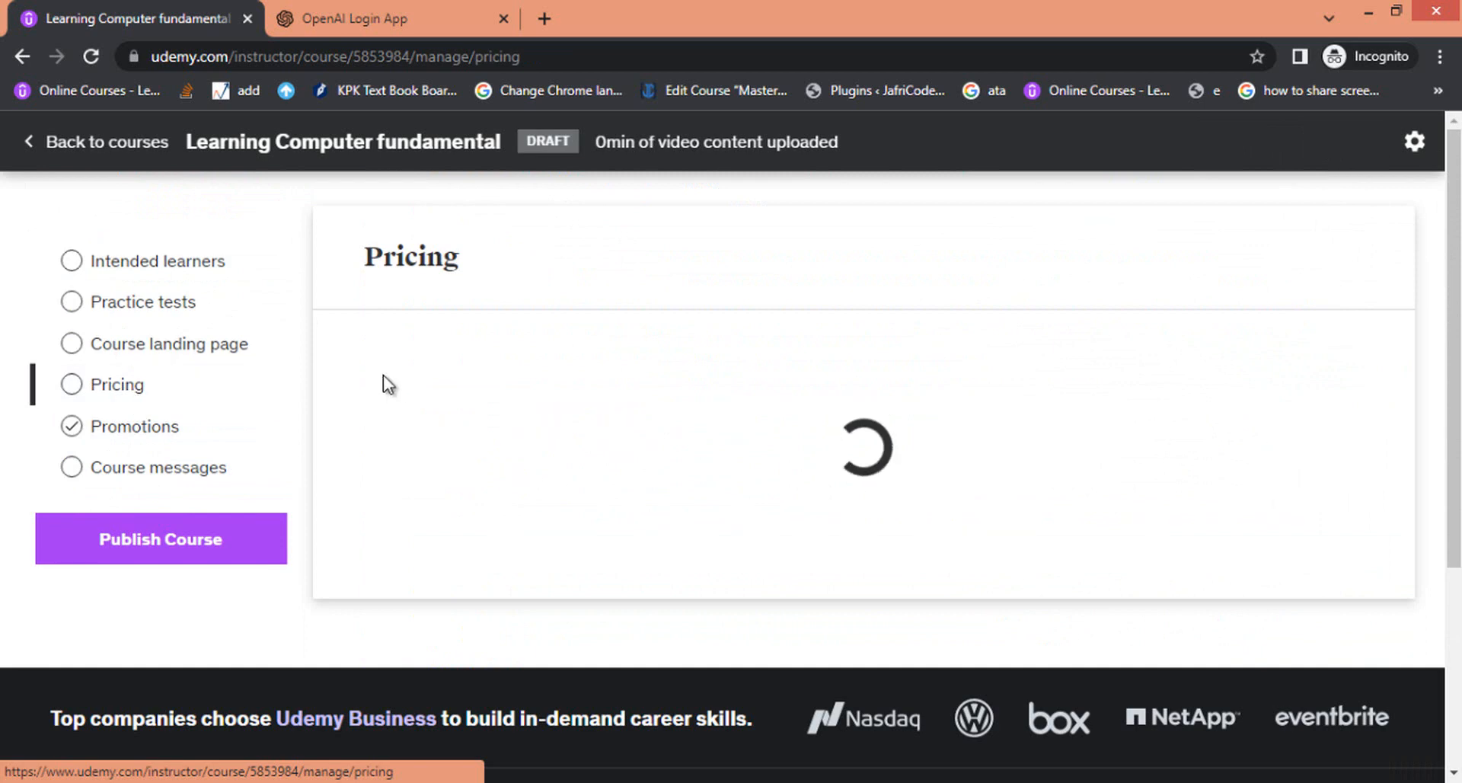
Try to set the course's price tier to $19.99 (tier 1) in USD
scroll(629, 551, "down", 3)
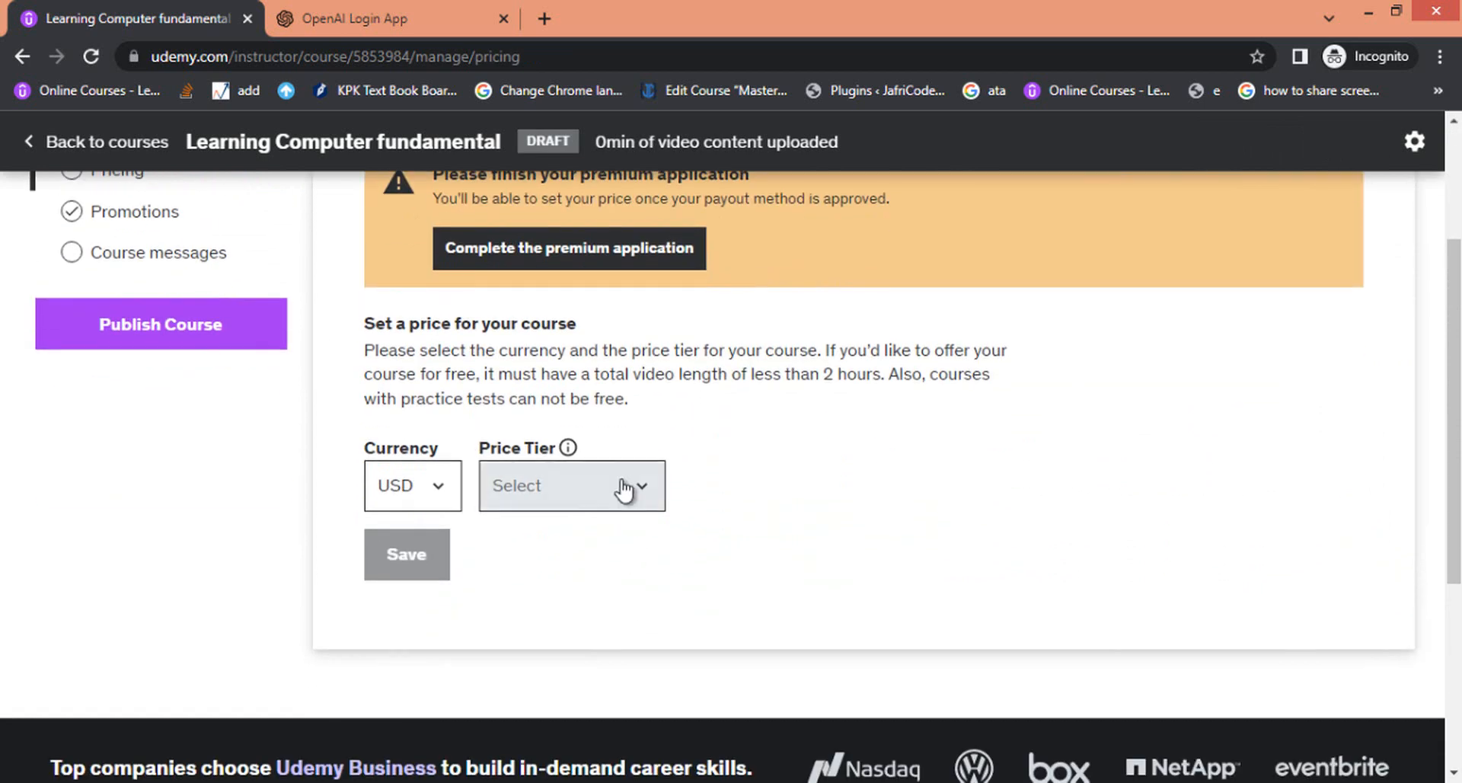
left_click(647, 487)
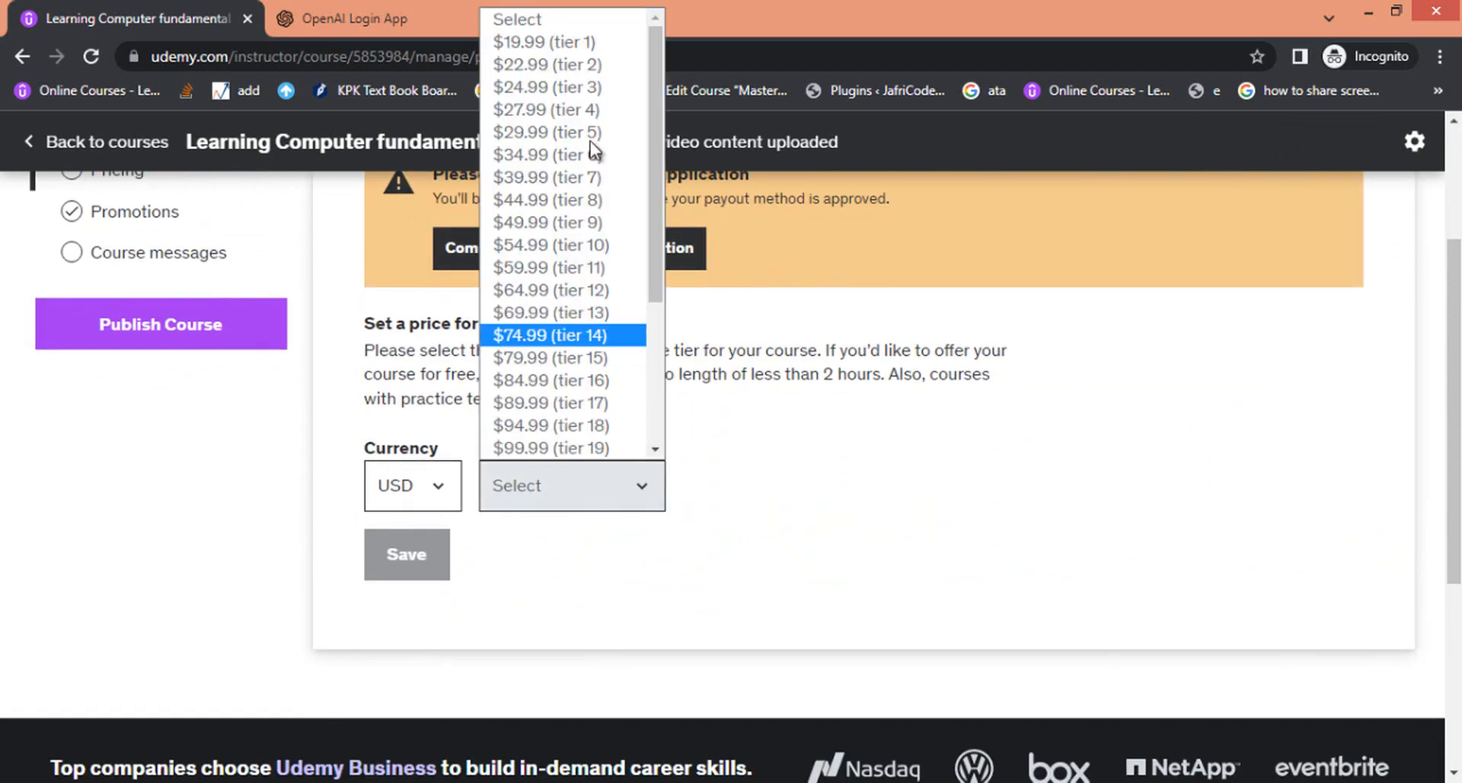
left_click(568, 43)
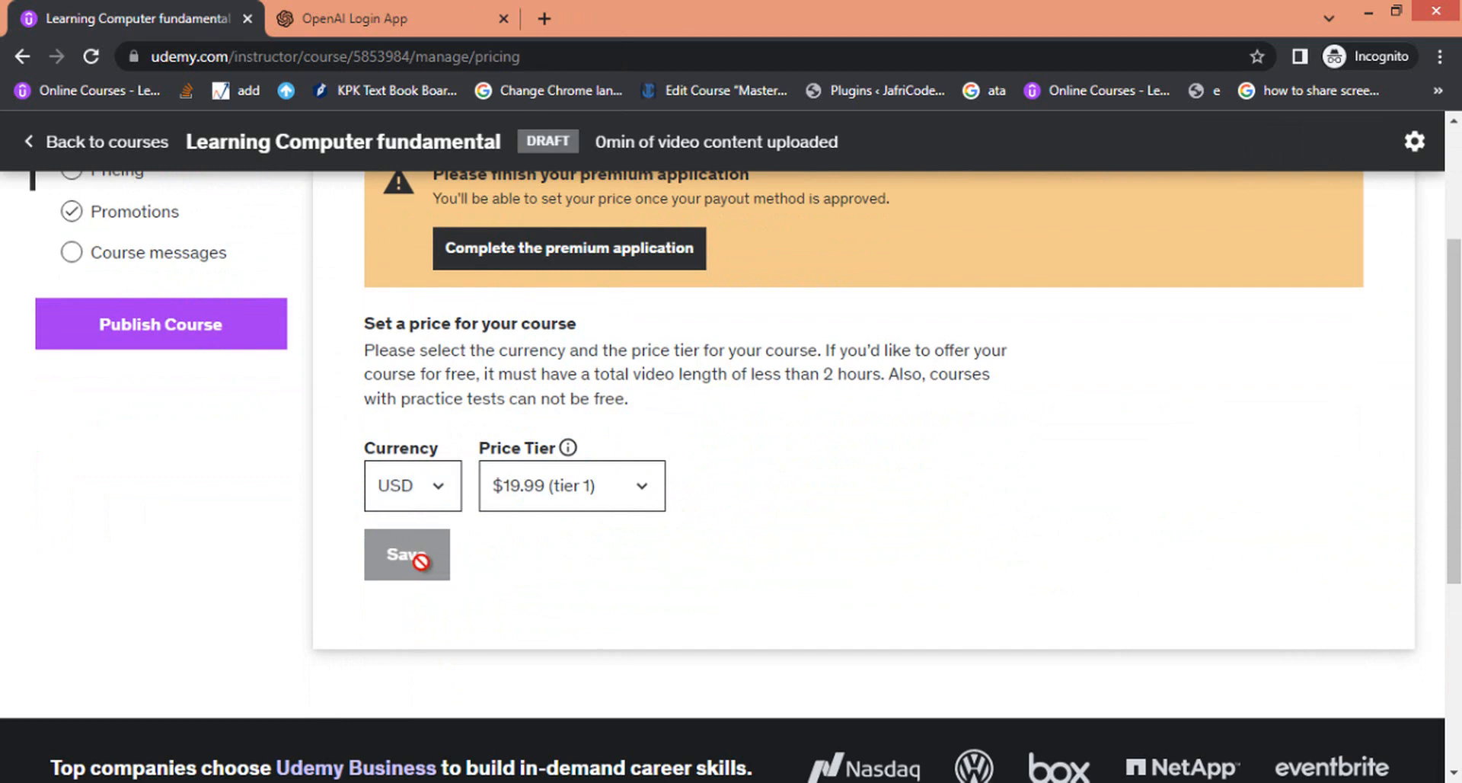
Open the premium instructor application and review its payout method, withholding tax and tax form delivery sections
scroll(559, 389, "up", 1)
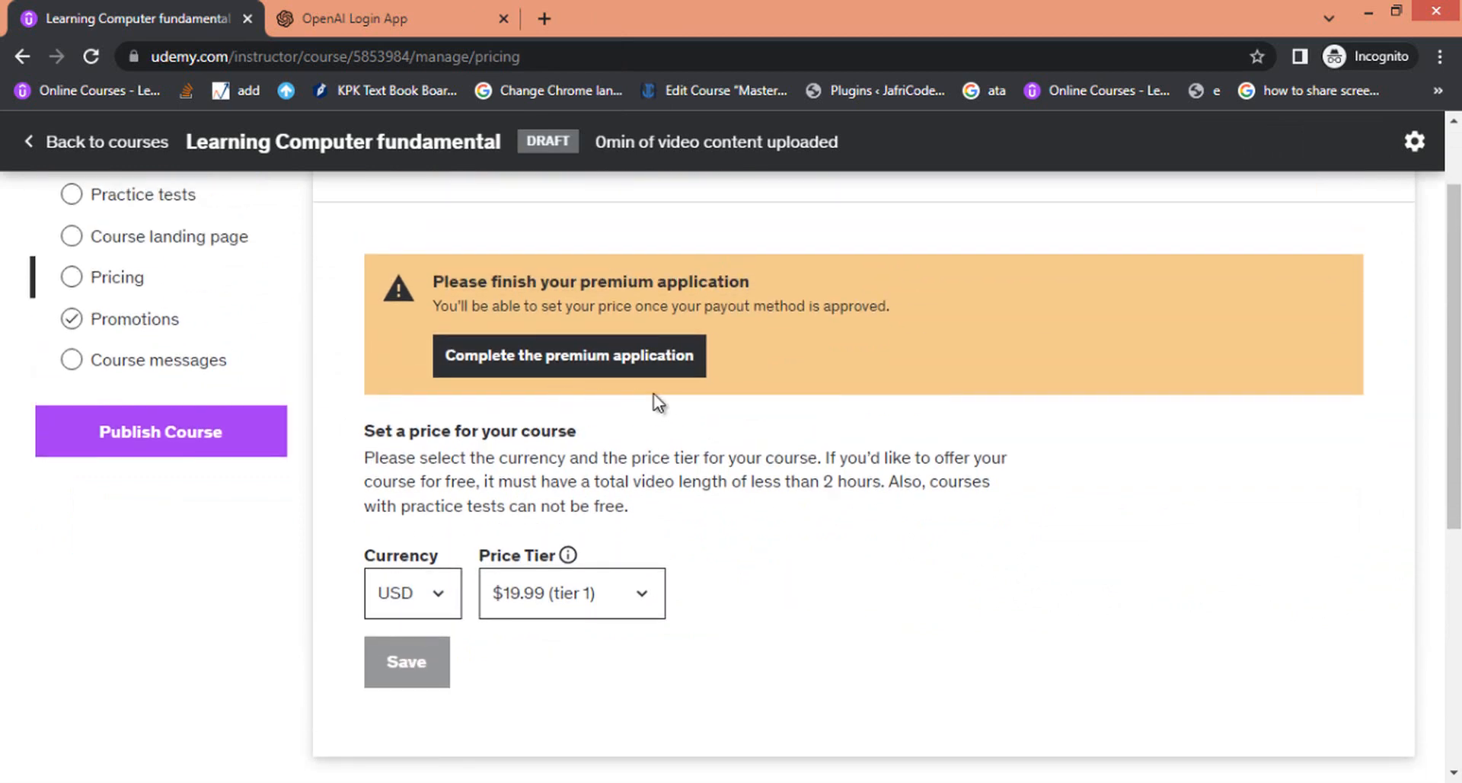
left_click(605, 360)
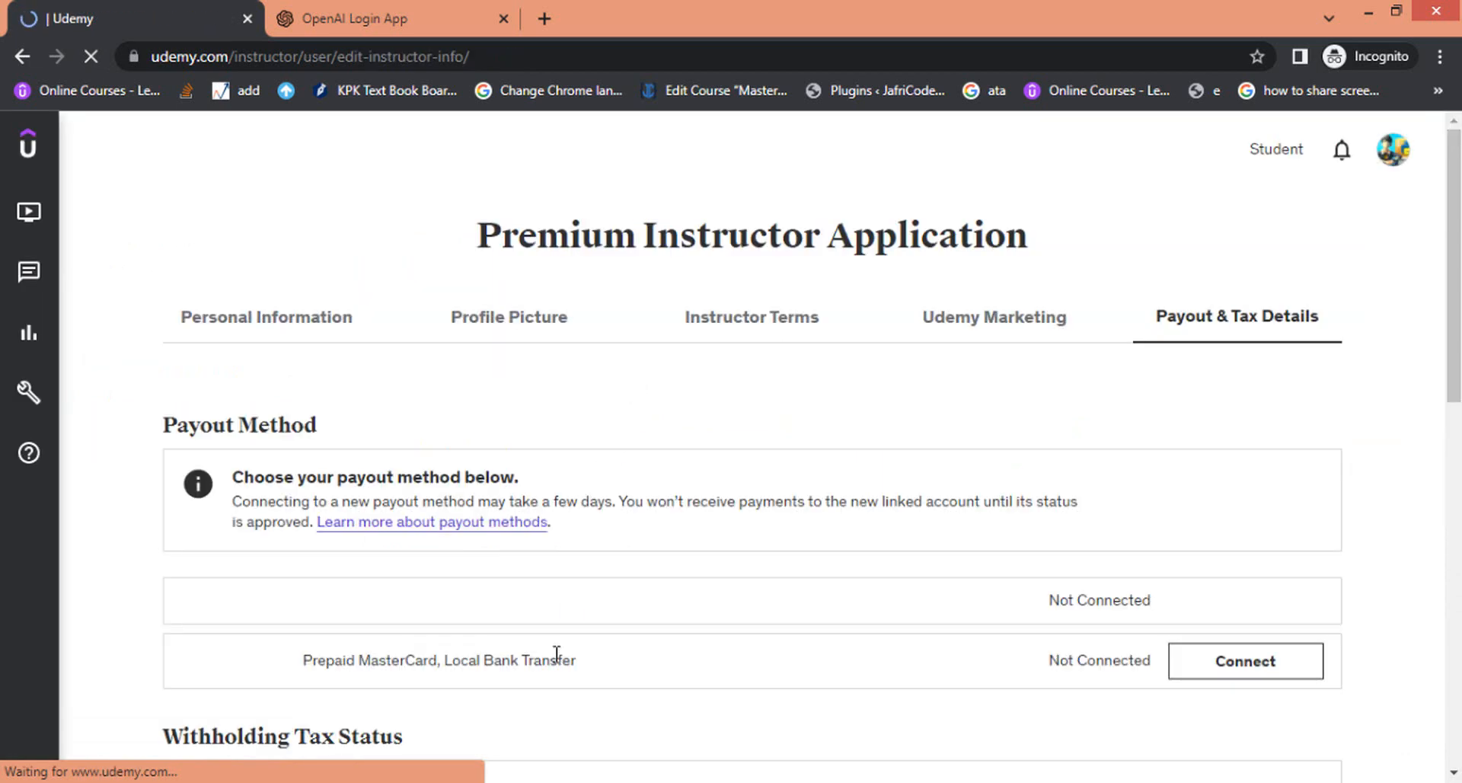
scroll(761, 638, "down", 2)
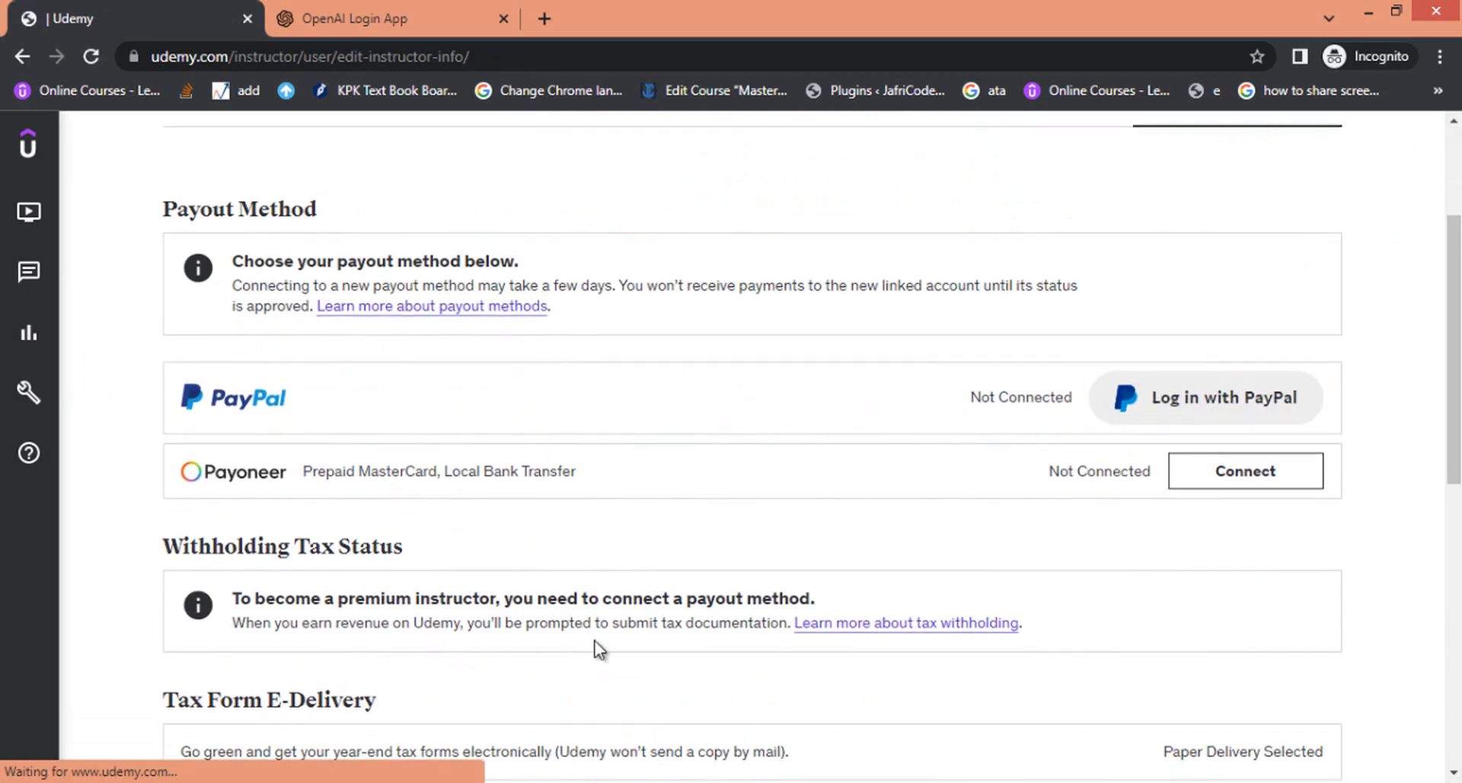
scroll(599, 649, "down", 1)
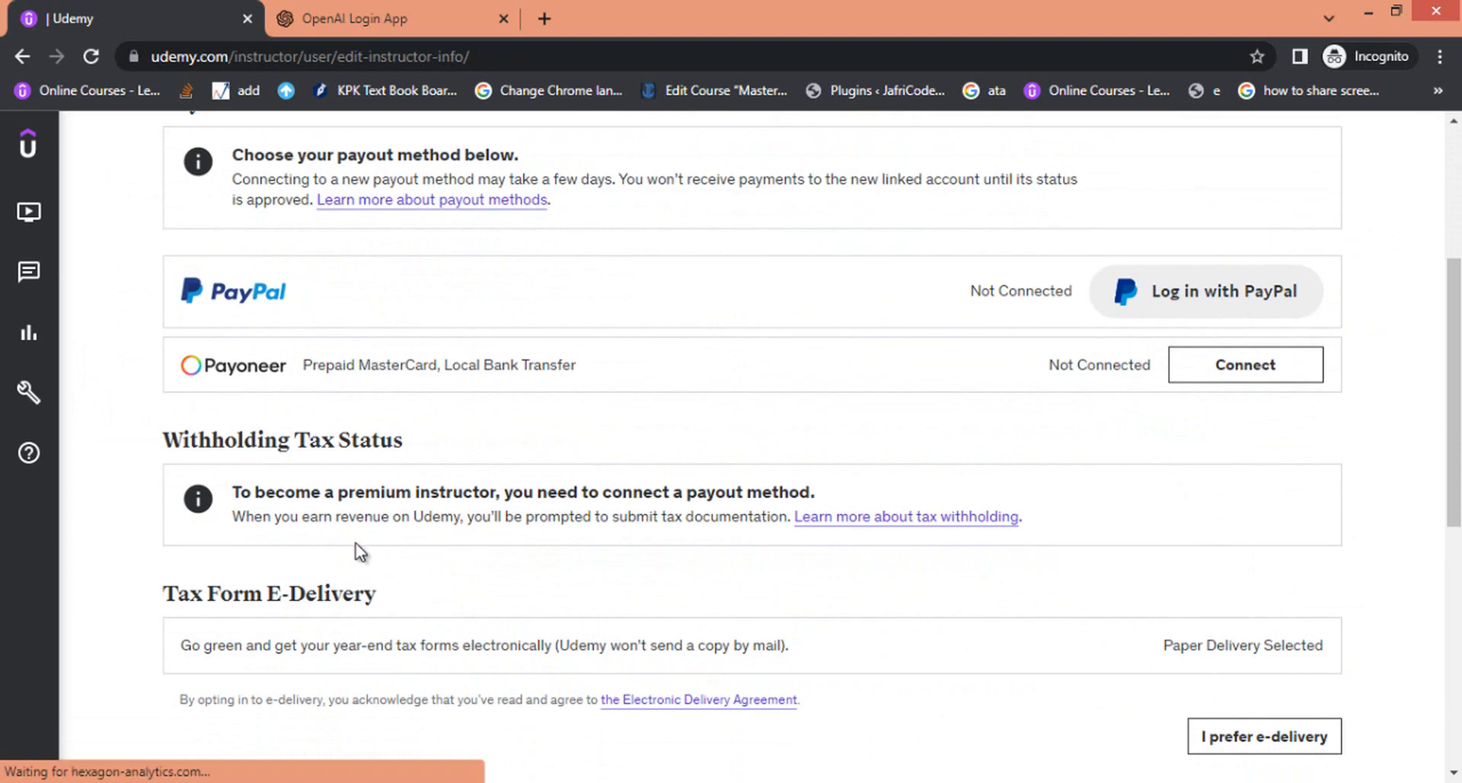
left_click_drag(1455, 405, 1454, 253)
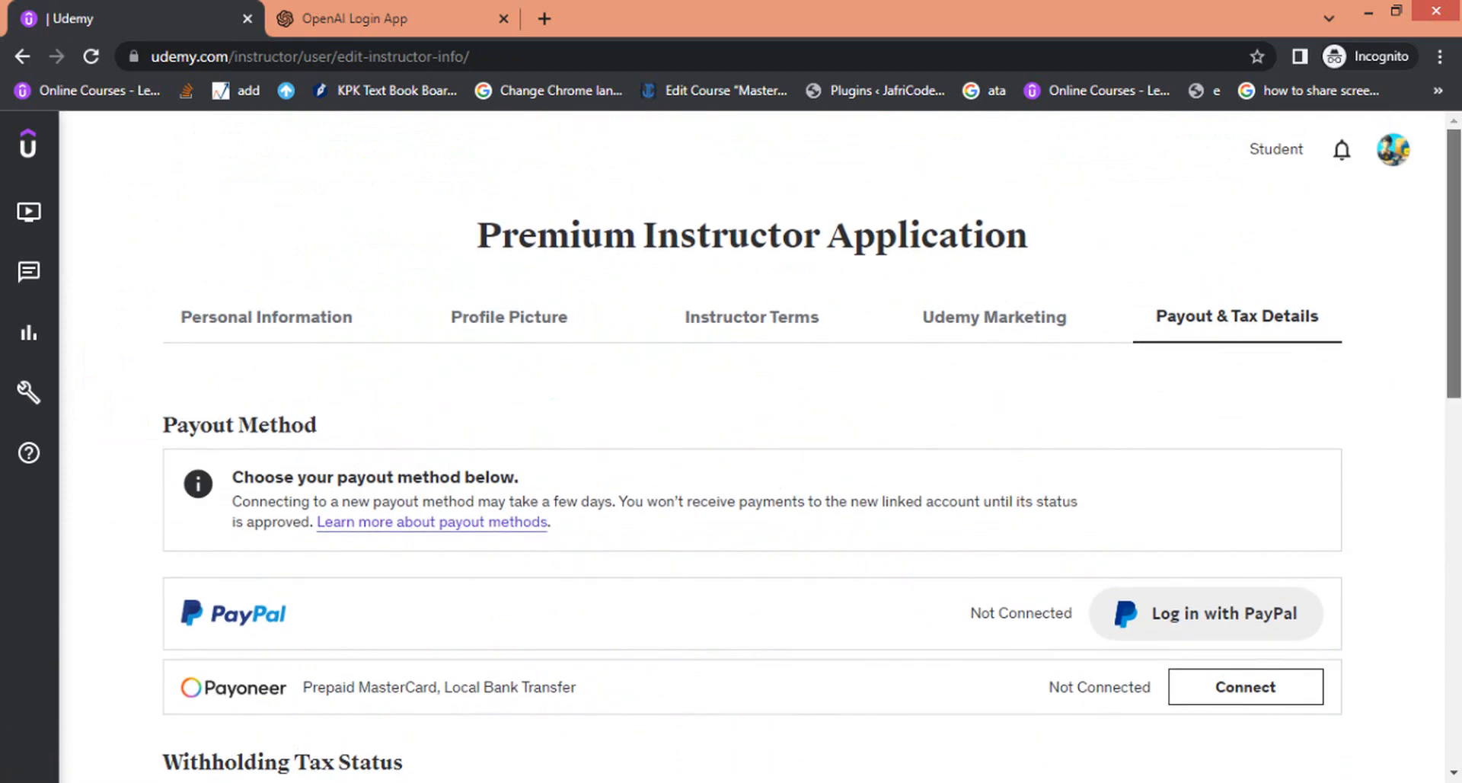
scroll(812, 447, "down", 3)
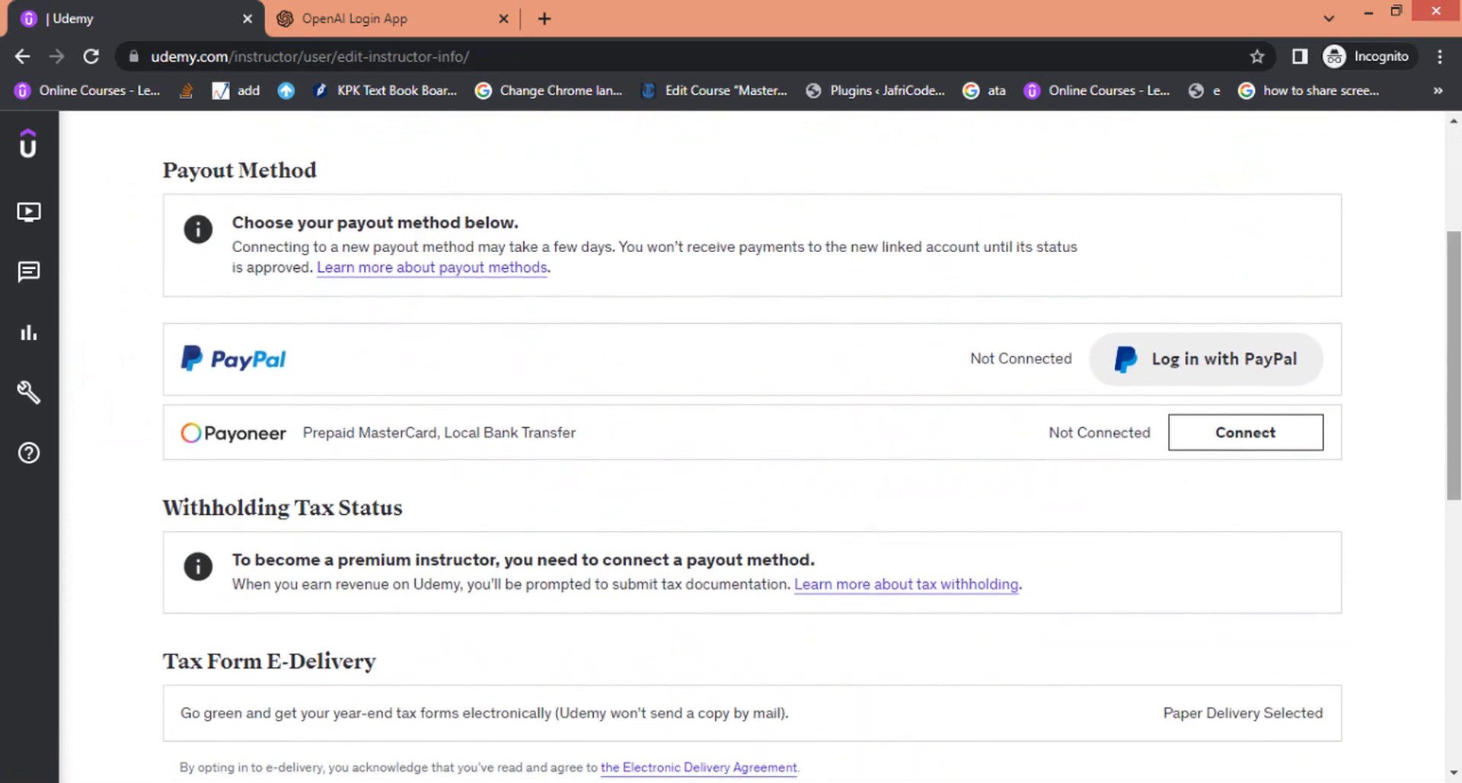
scroll(752, 446, "up", 1)
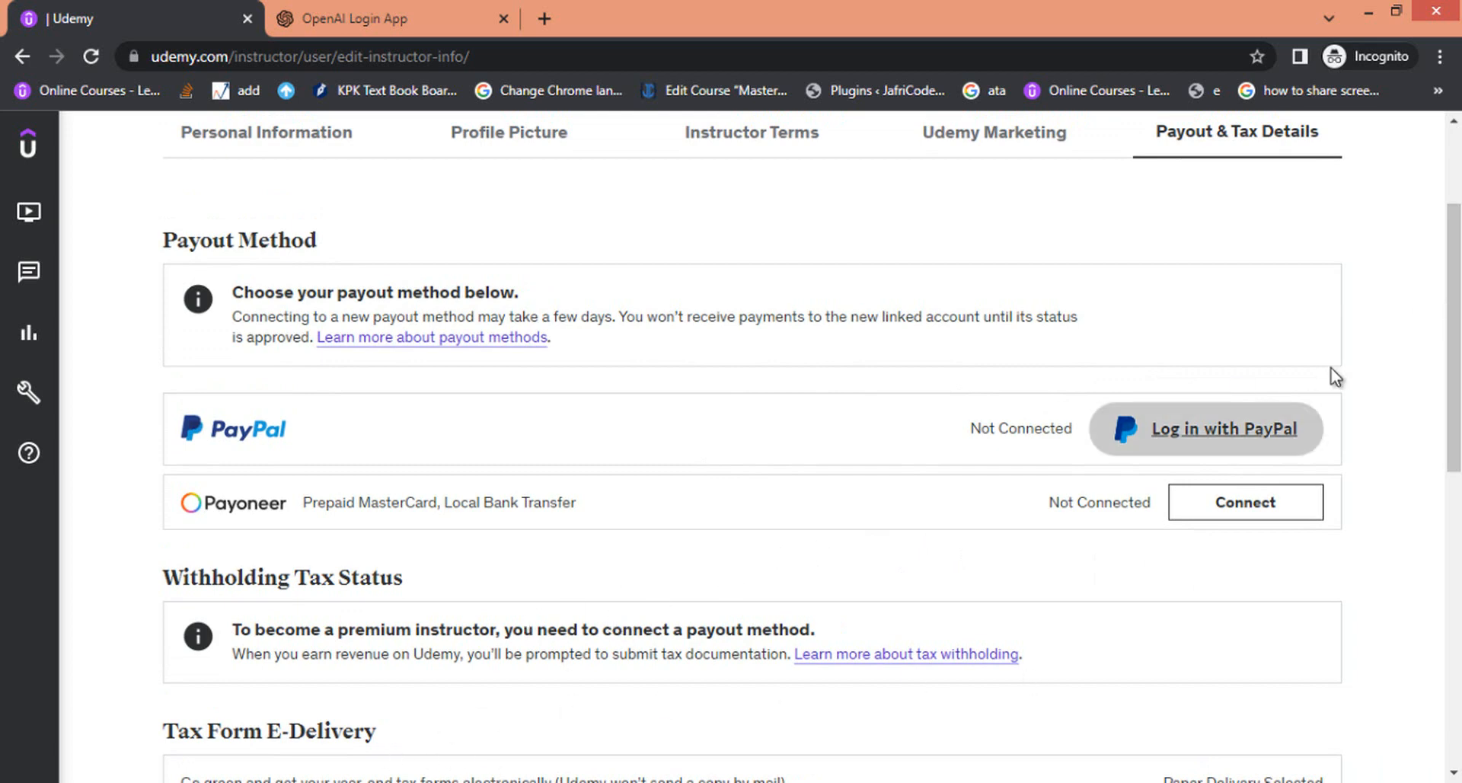
scroll(1300, 367, "up", 3)
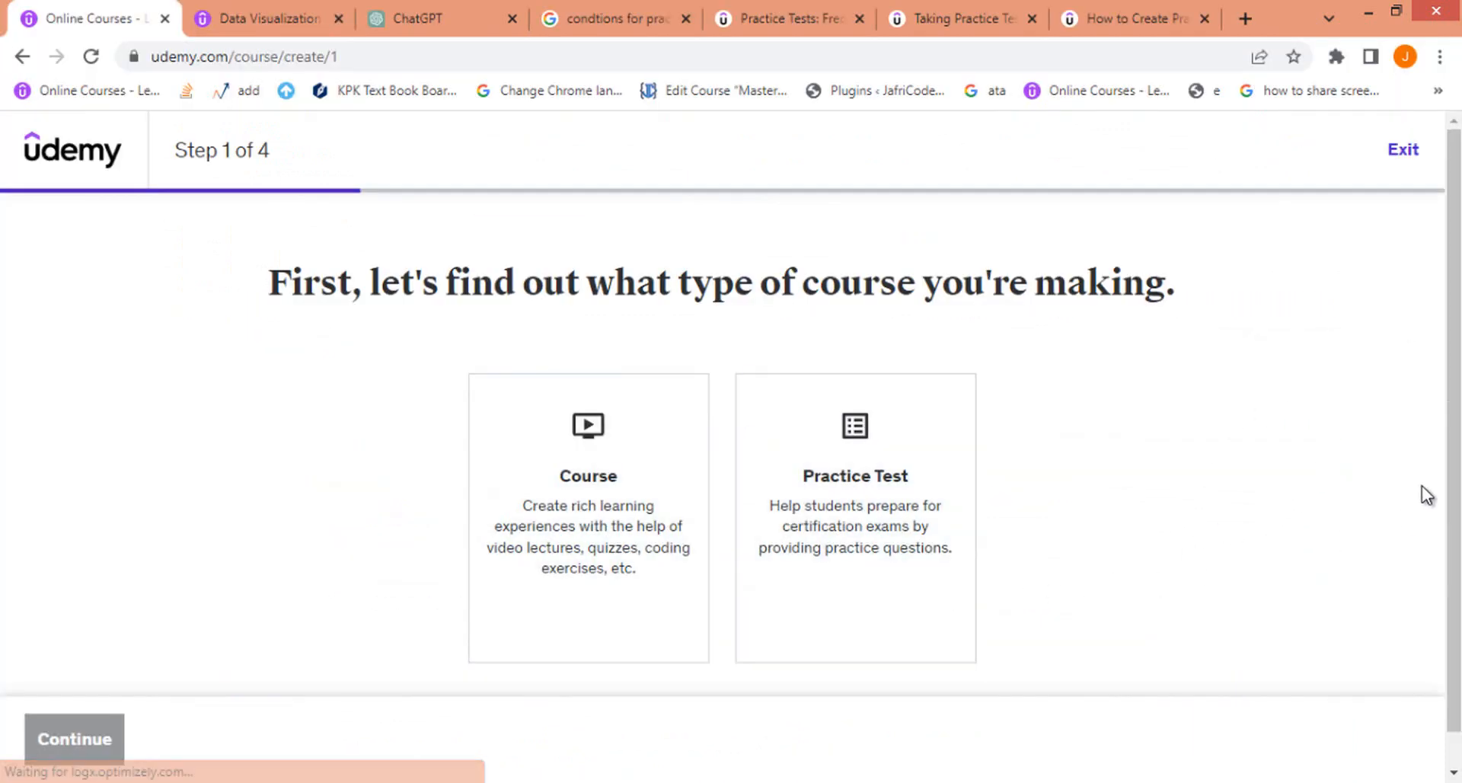
In the other Udemy account's course creation wizard, choose Practice Test as the course type and continue
left_click(842, 531)
scroll(202, 740, "down", 1)
left_click(72, 737)
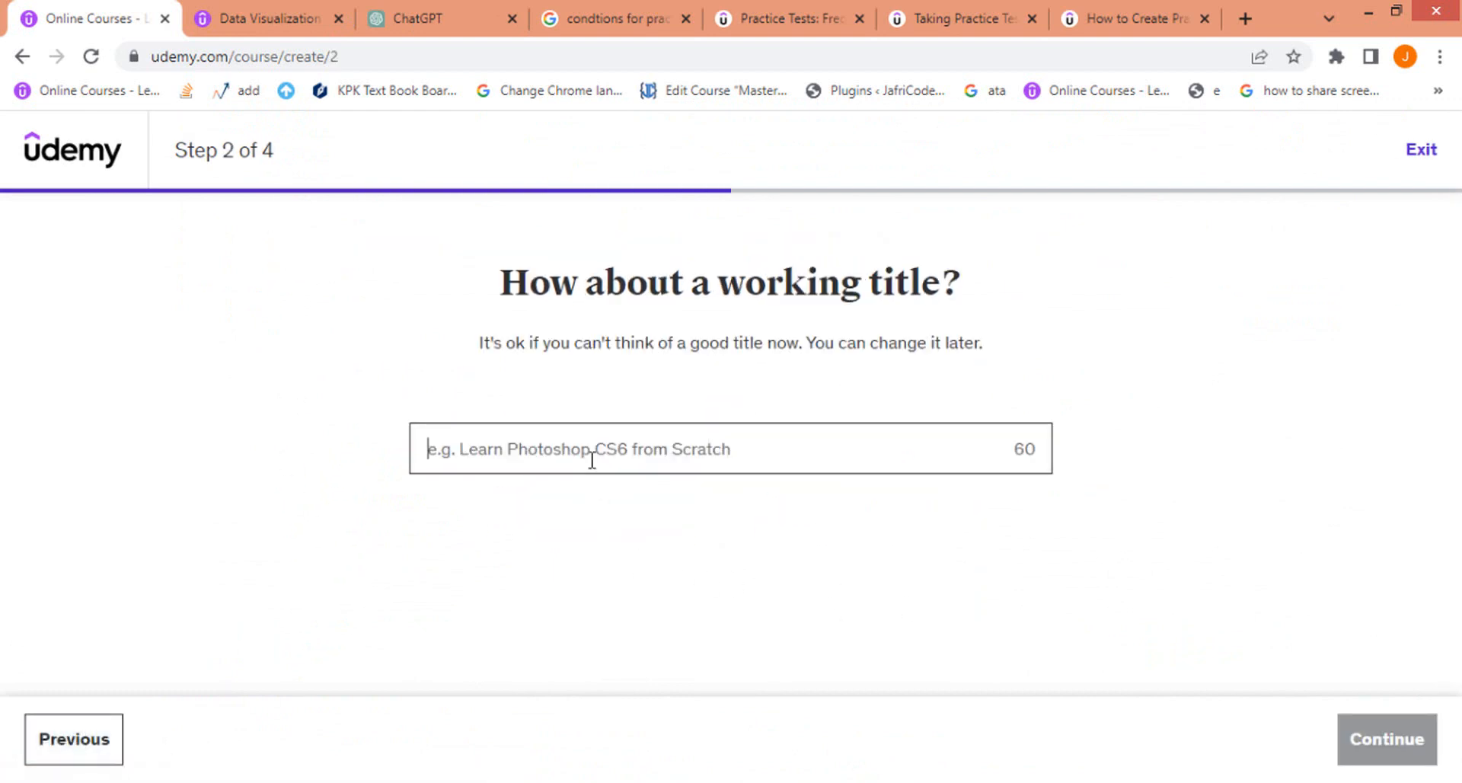
Enter "Practice test for Fundamental of Computer" as the working title and continue
type("Lera")
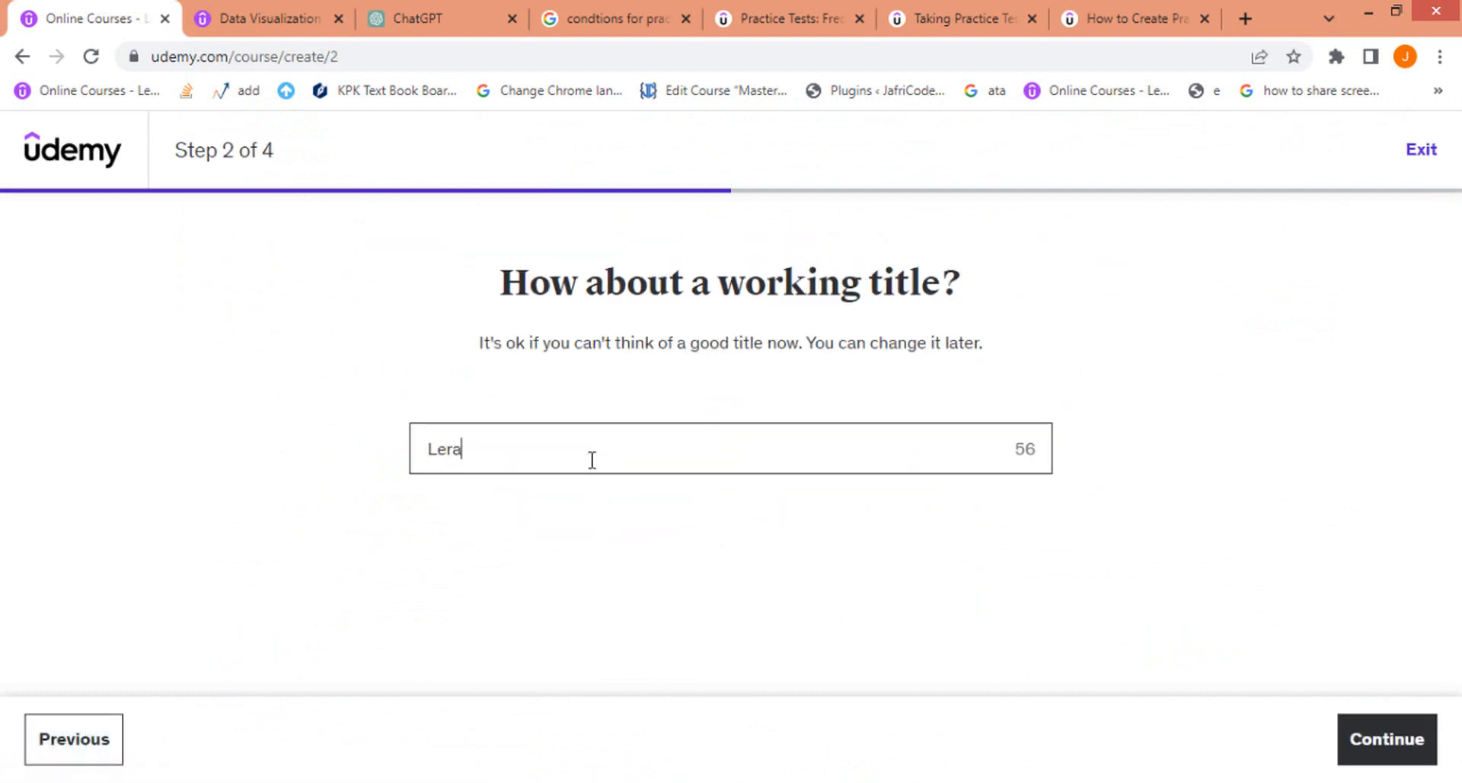
type("e")
key("BackSpace")
key("BackSpace")
type("Practice tes")
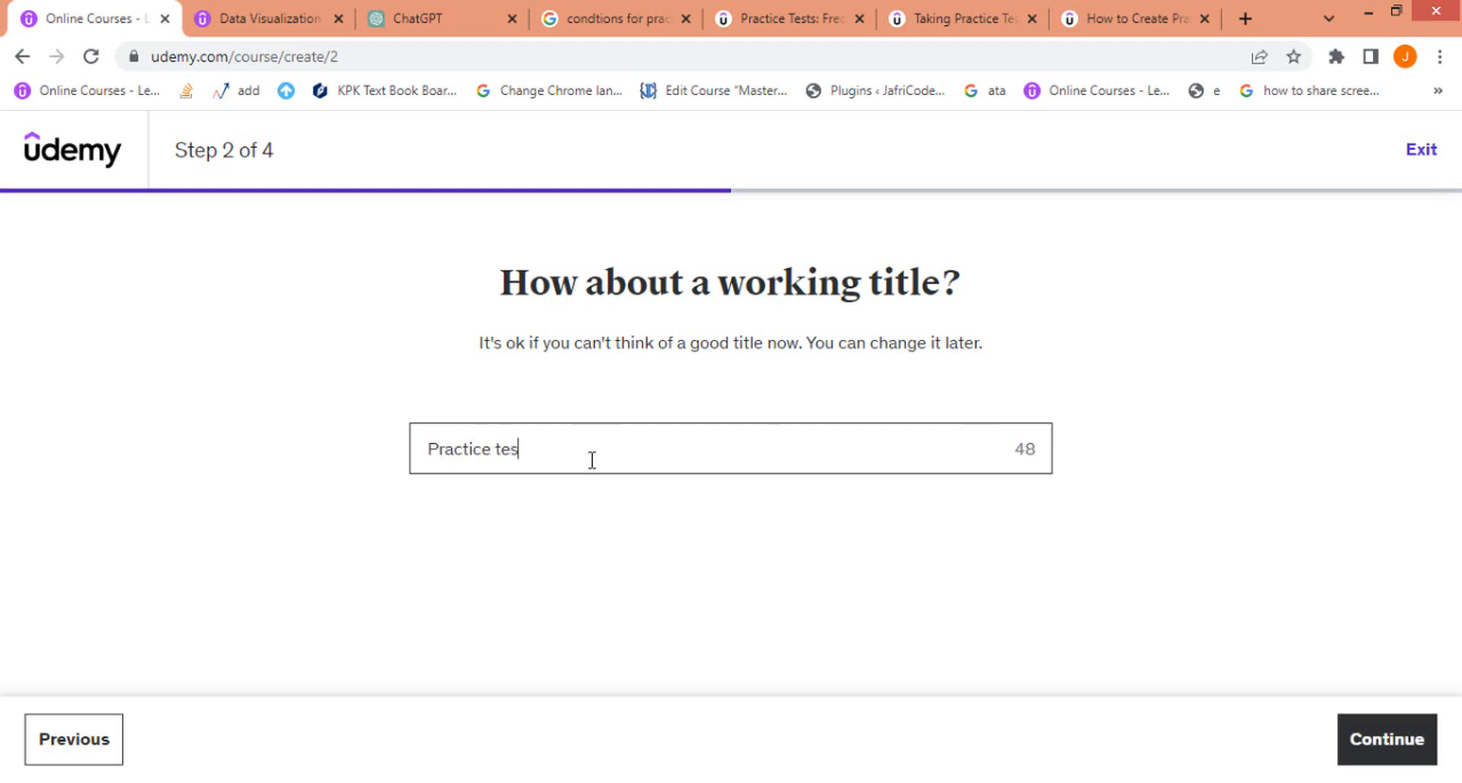
type("t for Fundamental")
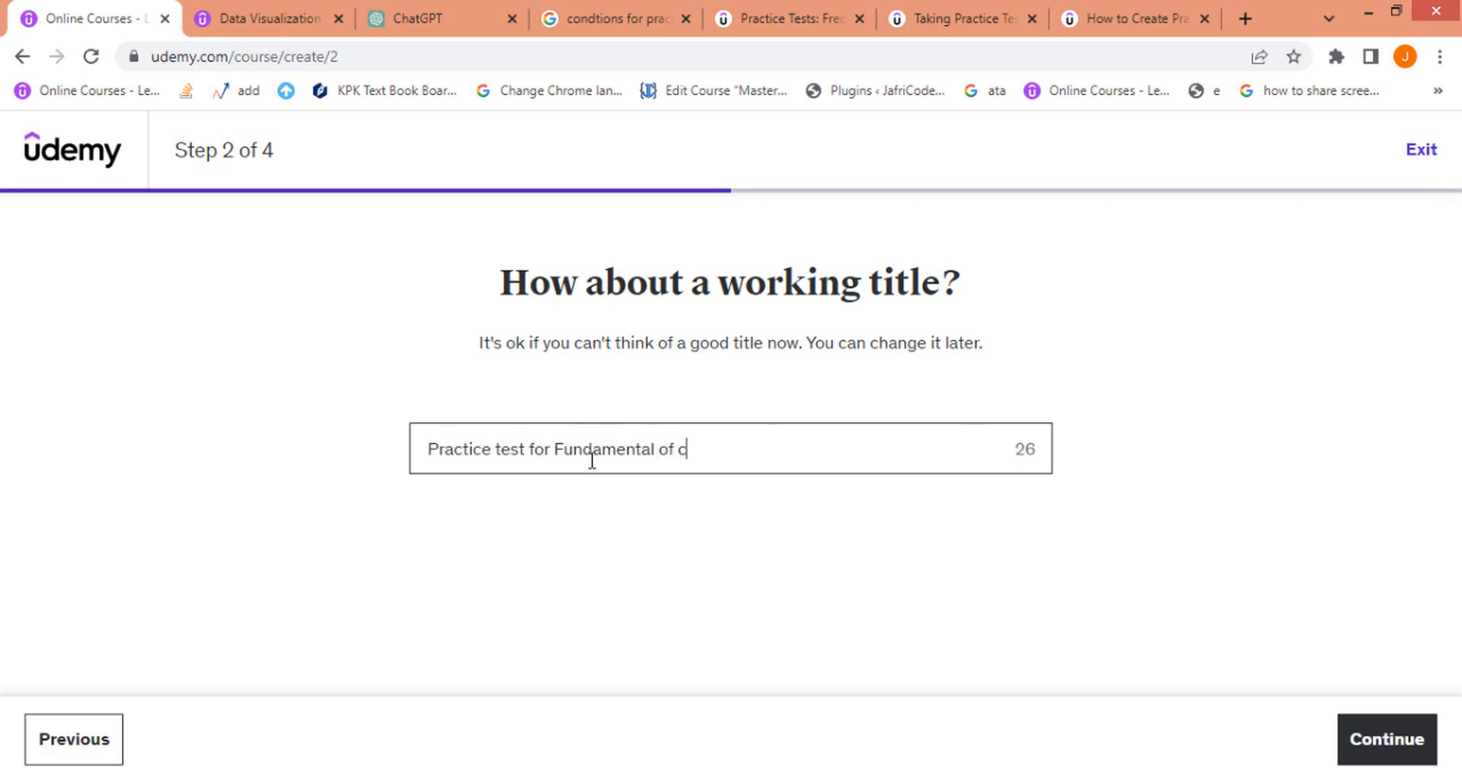
type(" of Copm")
key("BackSpace")
key("BackSpace")
type("puter")
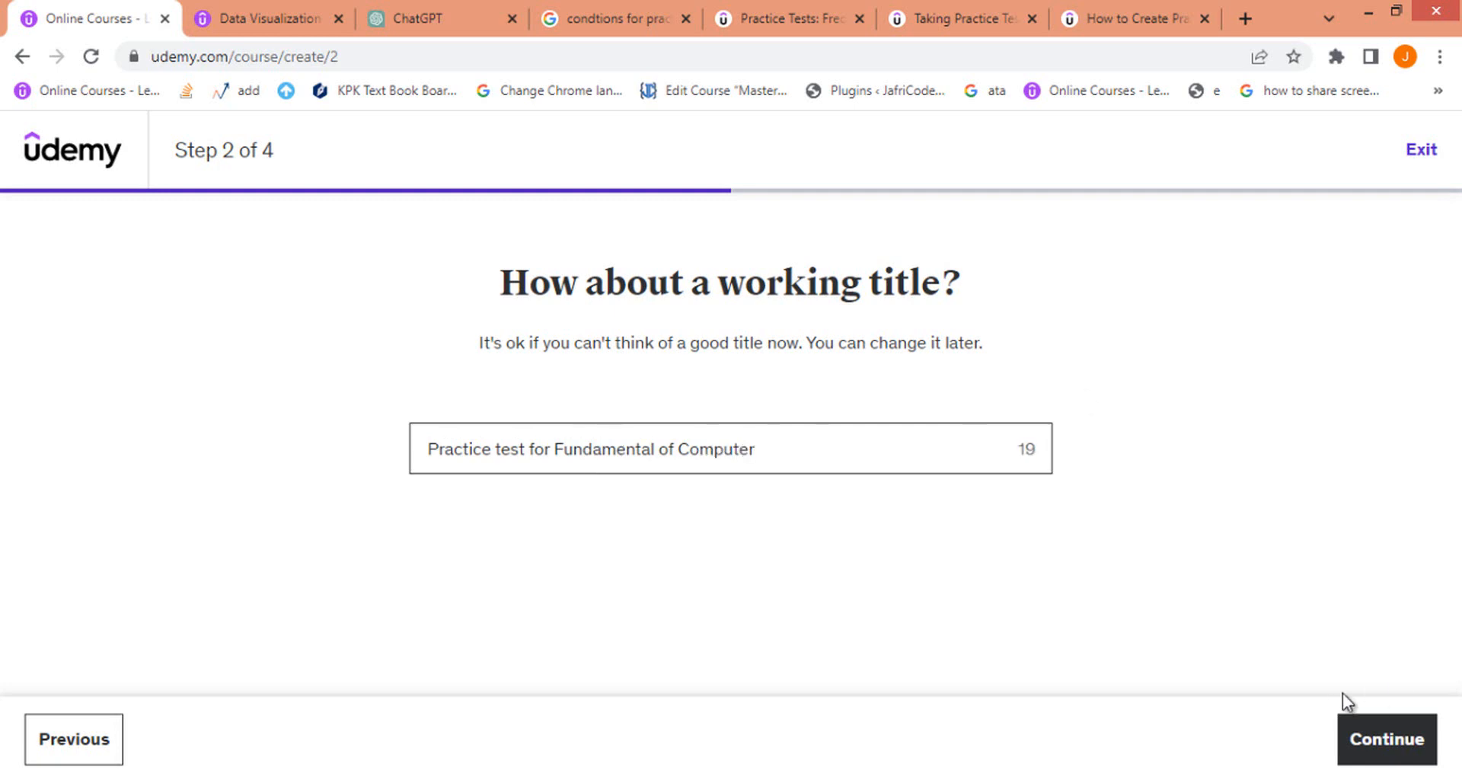
left_click(1392, 756)
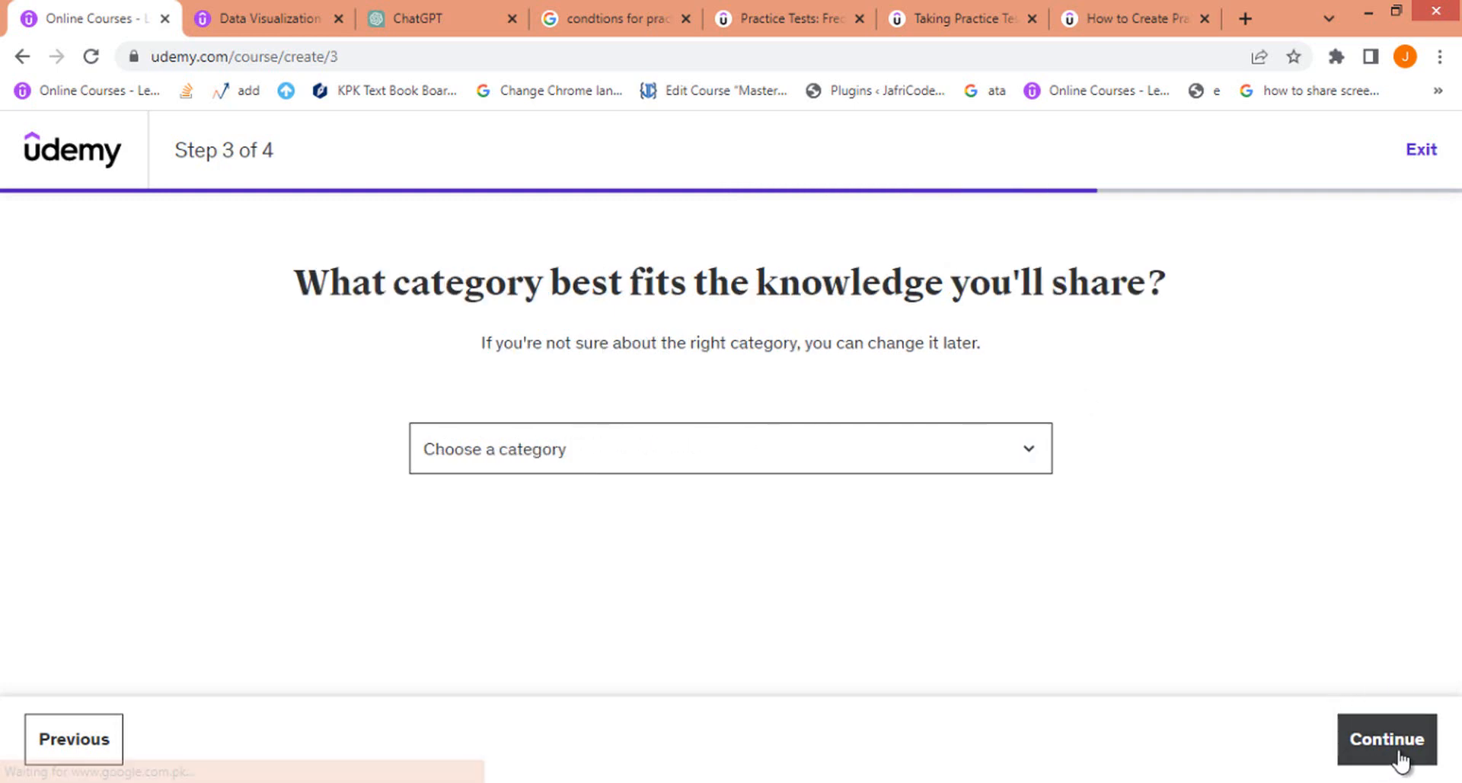
Set the course category to Teaching & Academics and complete the remaining wizard steps to create the course
left_click(941, 435)
left_click(451, 391)
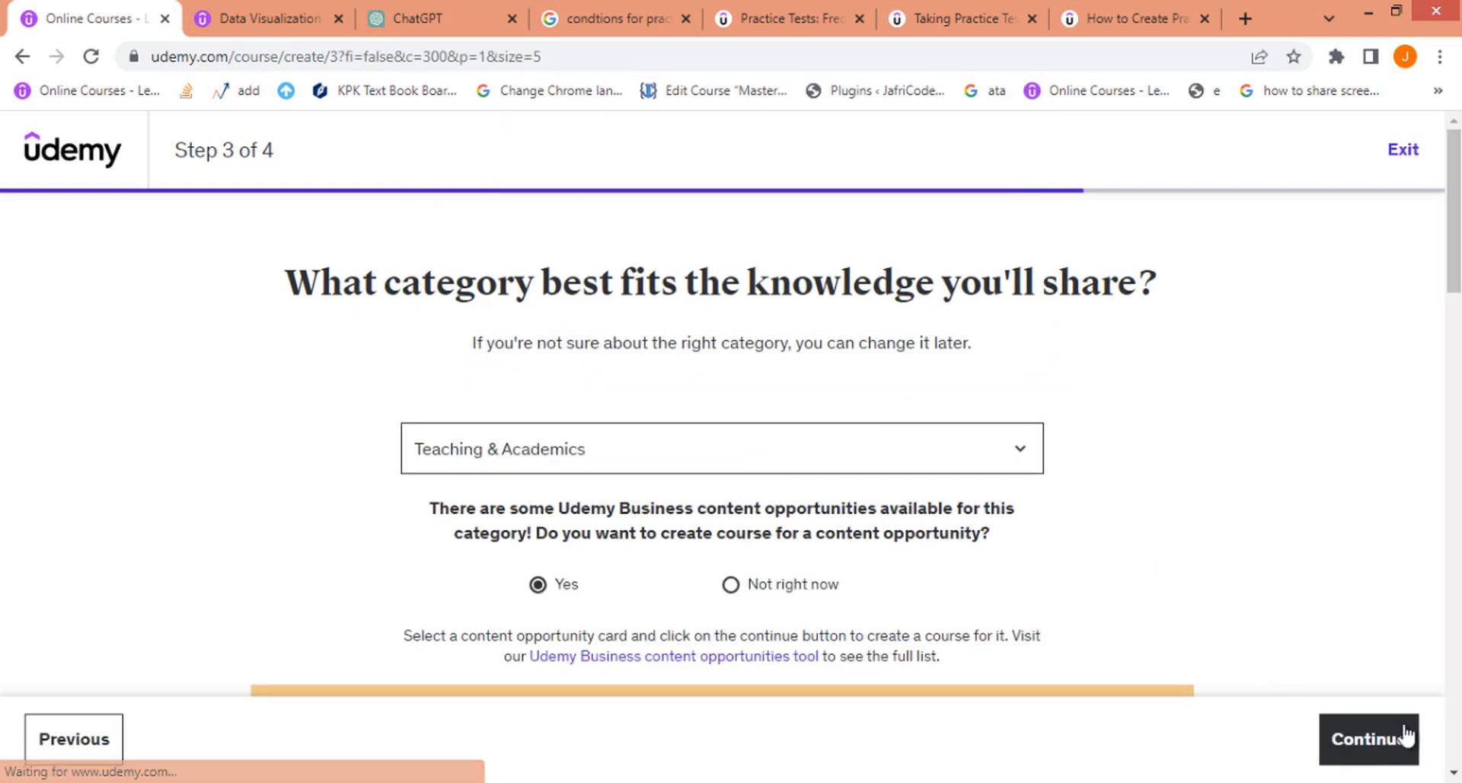
left_click(1363, 738)
left_click(648, 656)
left_click(1346, 717)
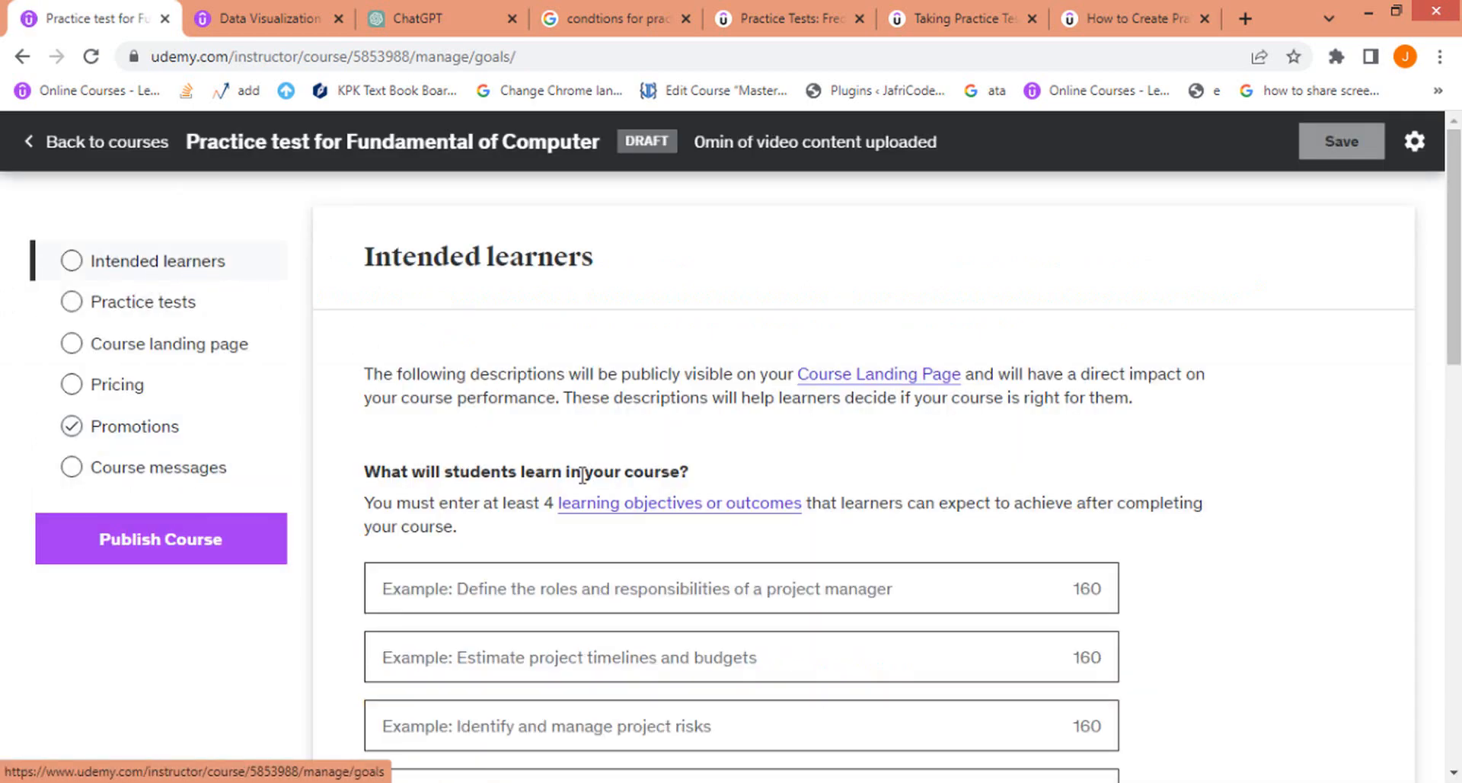
Set the course's backup price tier to $19.99 (tier 1) in USD and save the pricing
scroll(594, 472, "down", 6)
scroll(604, 467, "up", 6)
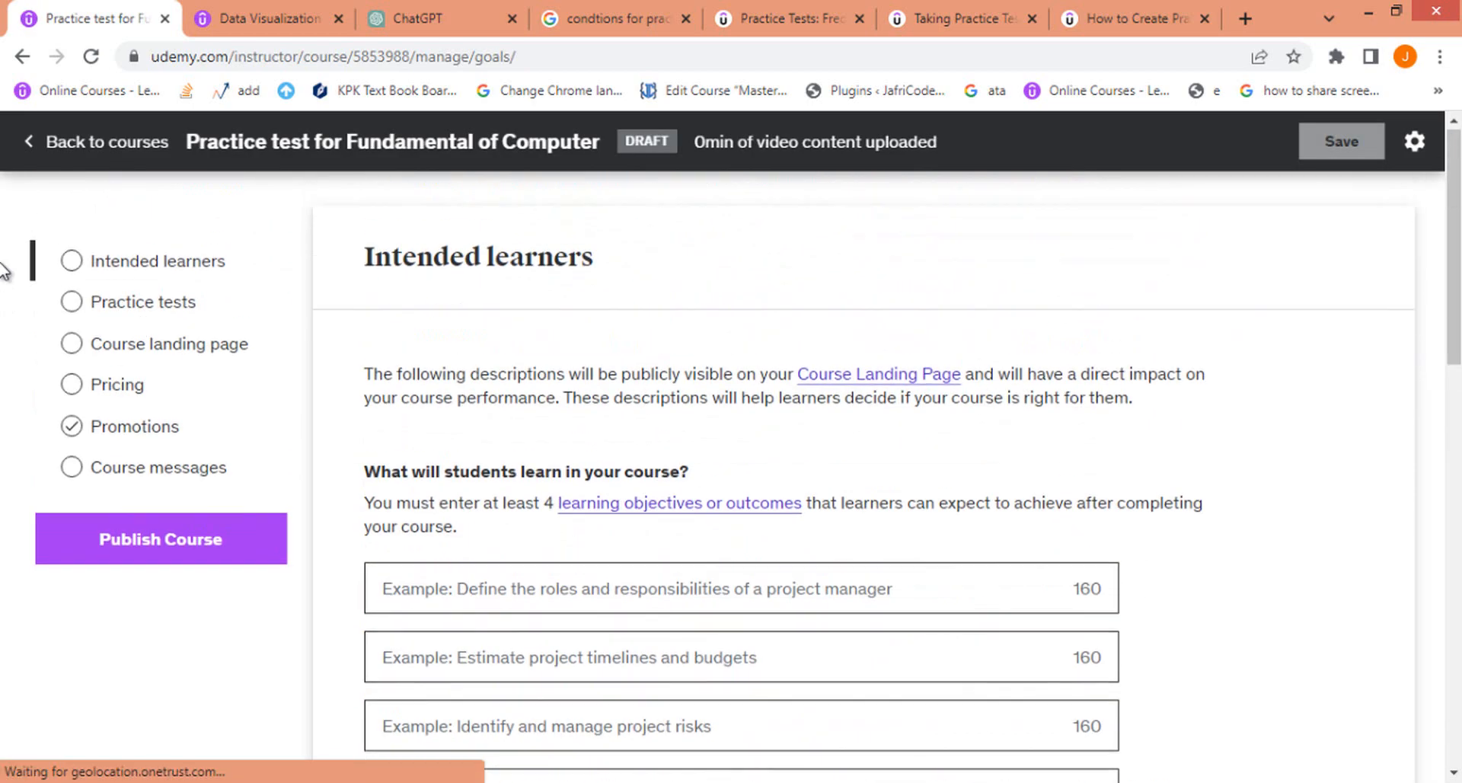
left_click(122, 385)
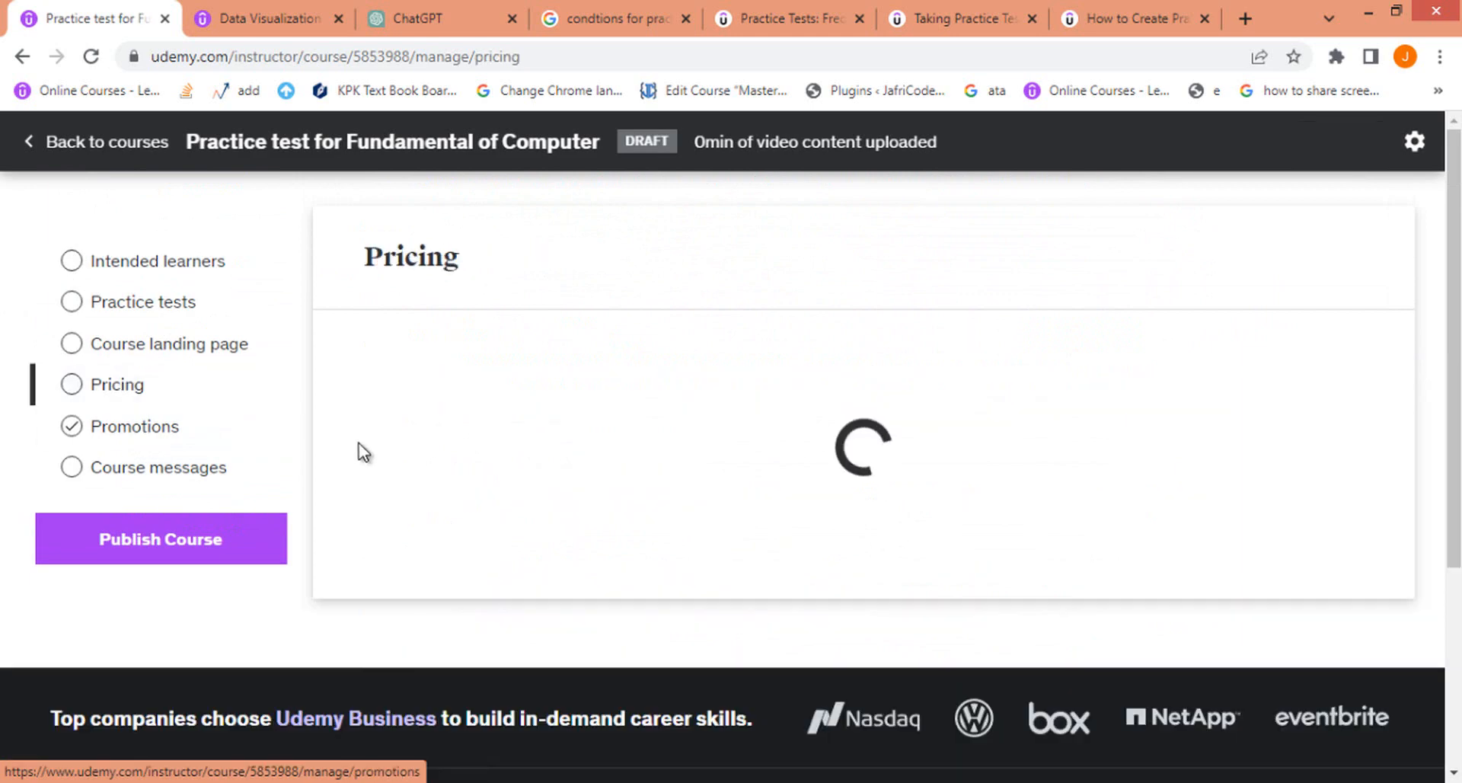
left_click(625, 613)
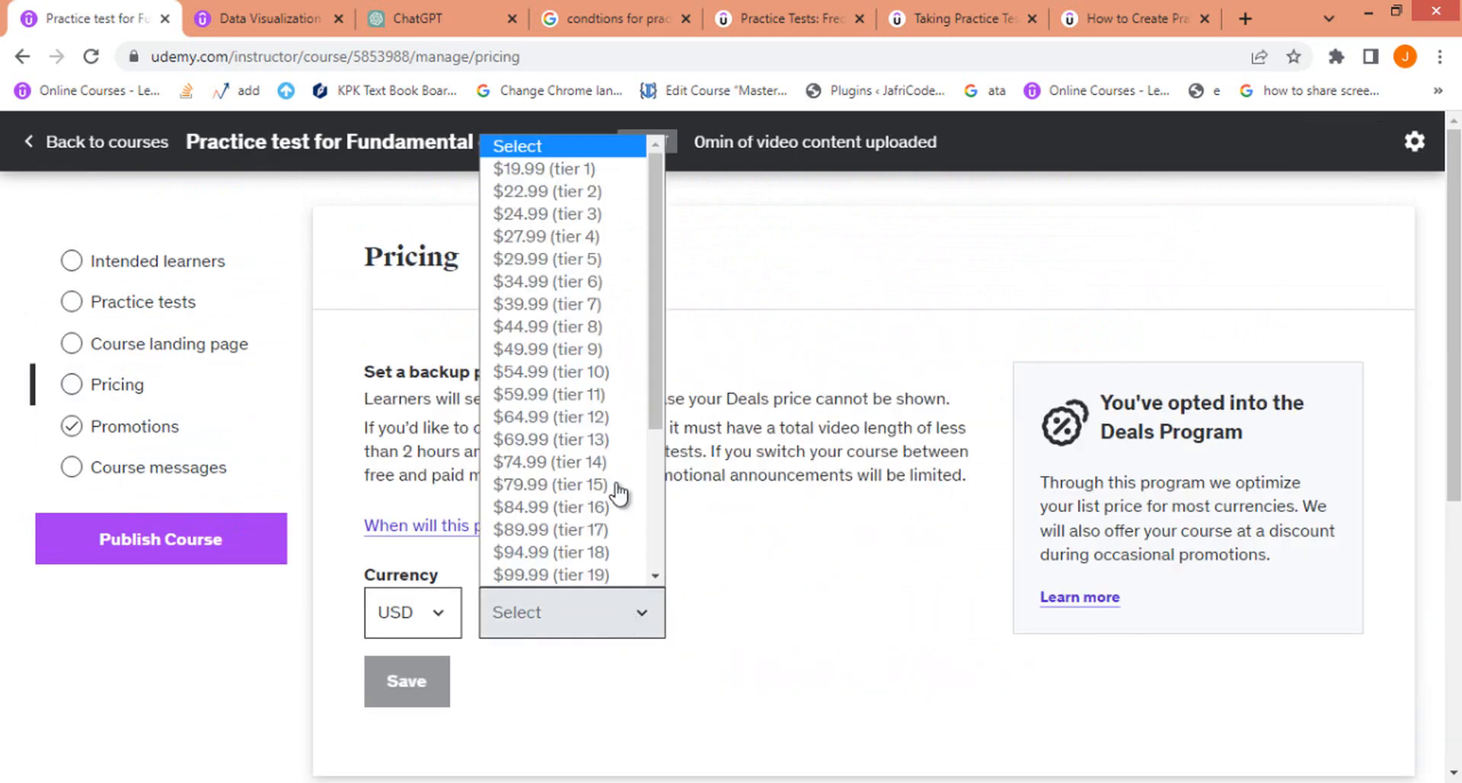
left_click(533, 169)
left_click(418, 677)
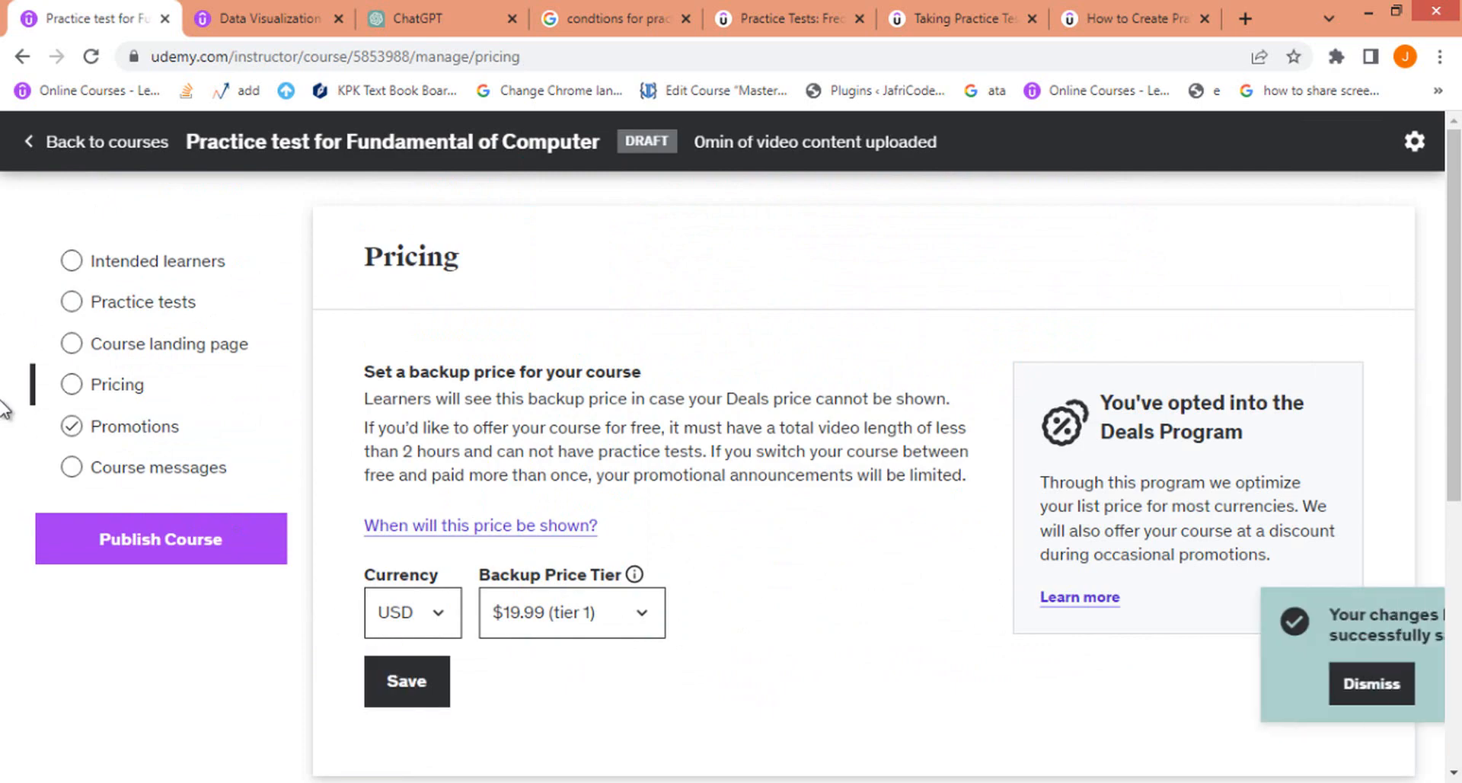
Look over the course's Practice tests and Intended learners pages
left_click(134, 308)
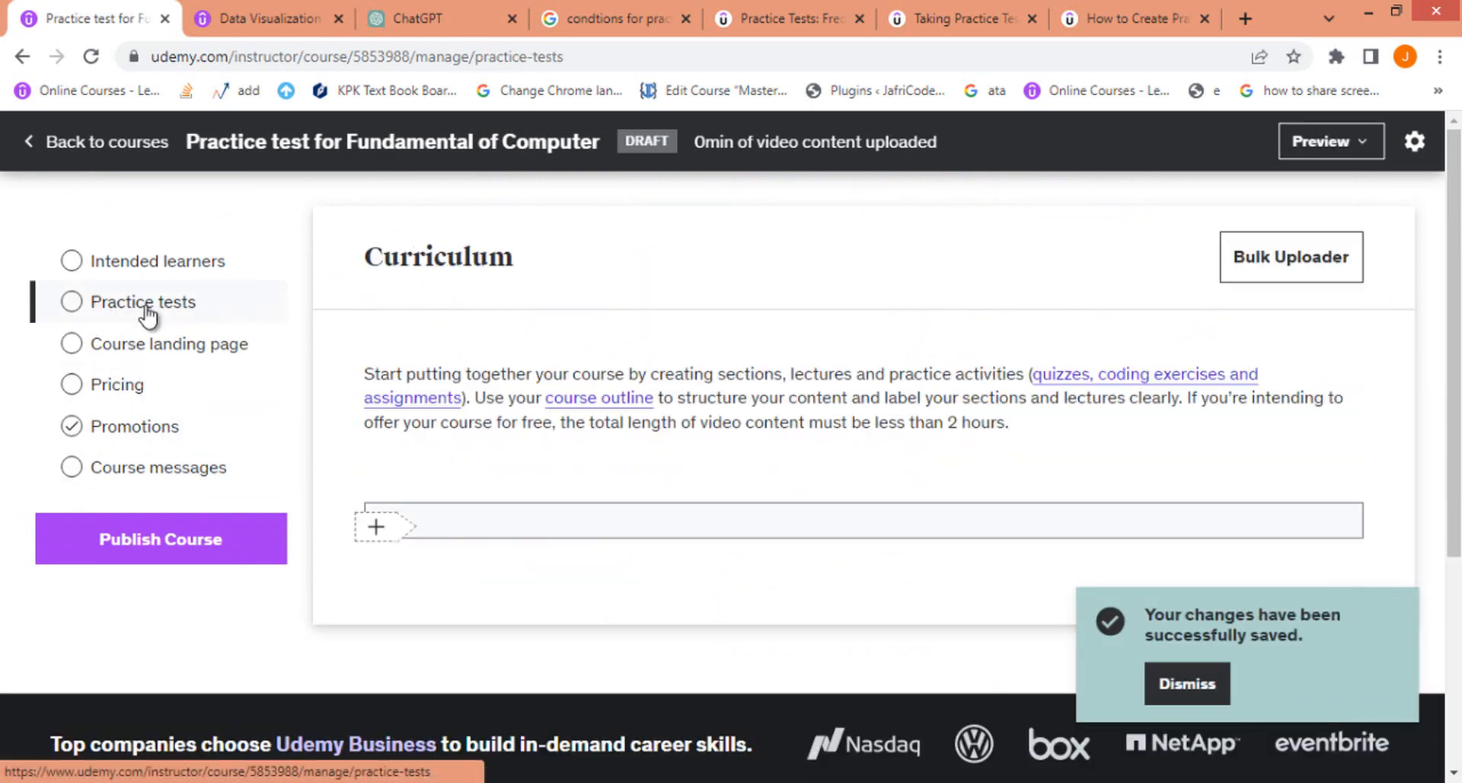
left_click(144, 262)
scroll(718, 522, "down", 5)
scroll(702, 542, "up", 5)
Open the Course messages page and examine the Welcome Message and Congratulations Message fields
left_click(145, 467)
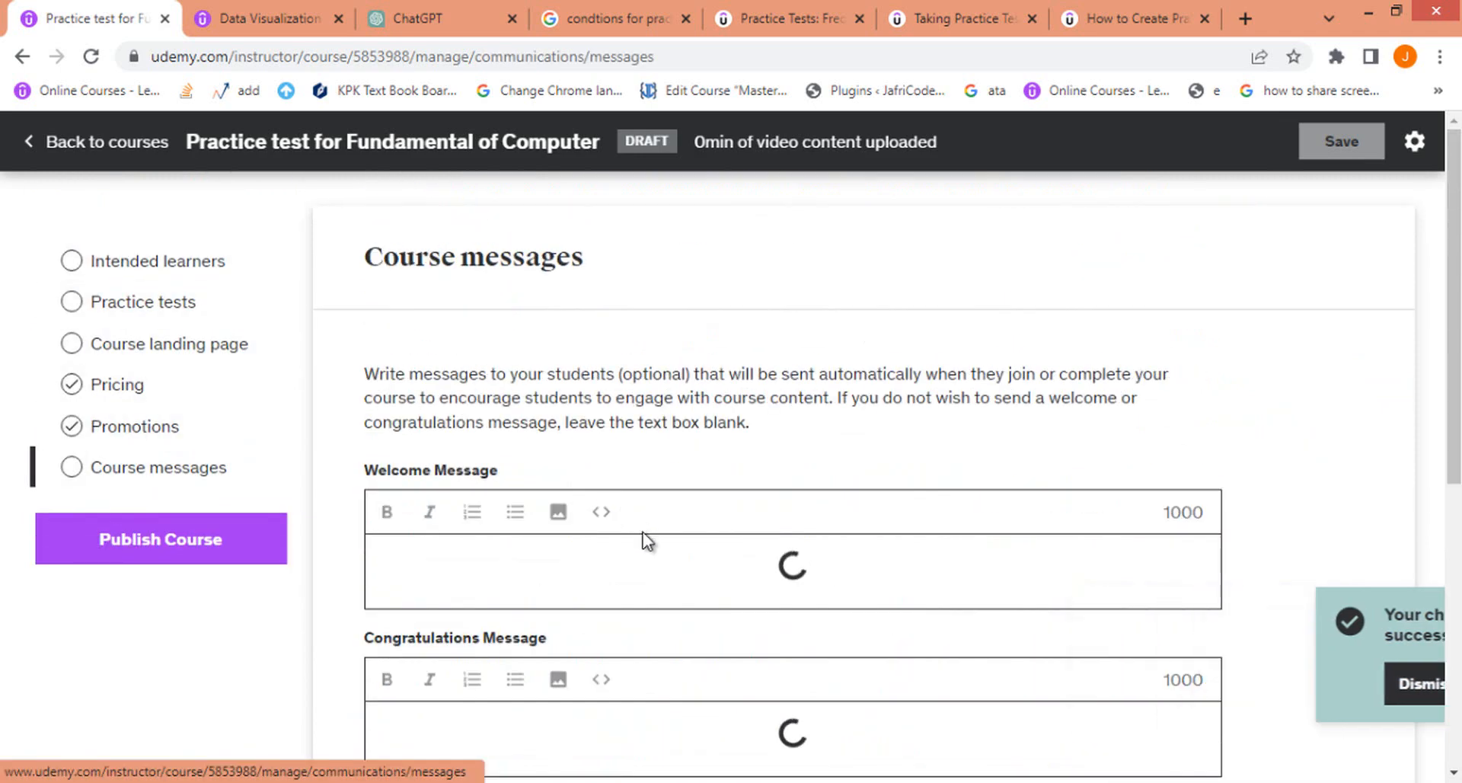
scroll(640, 545, "down", 2)
left_click(638, 555)
scroll(640, 558, "down", 1)
left_click(497, 347)
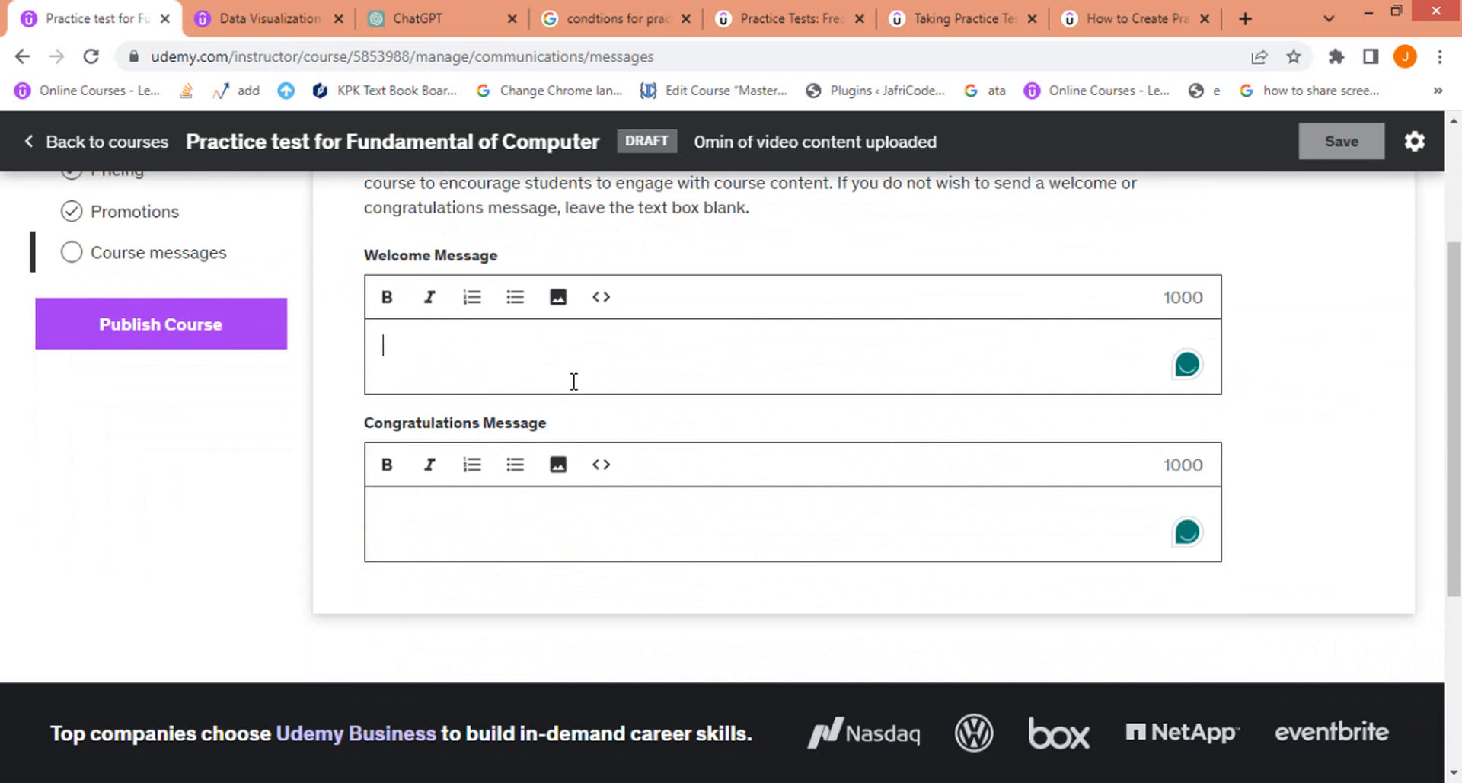
left_click(517, 533)
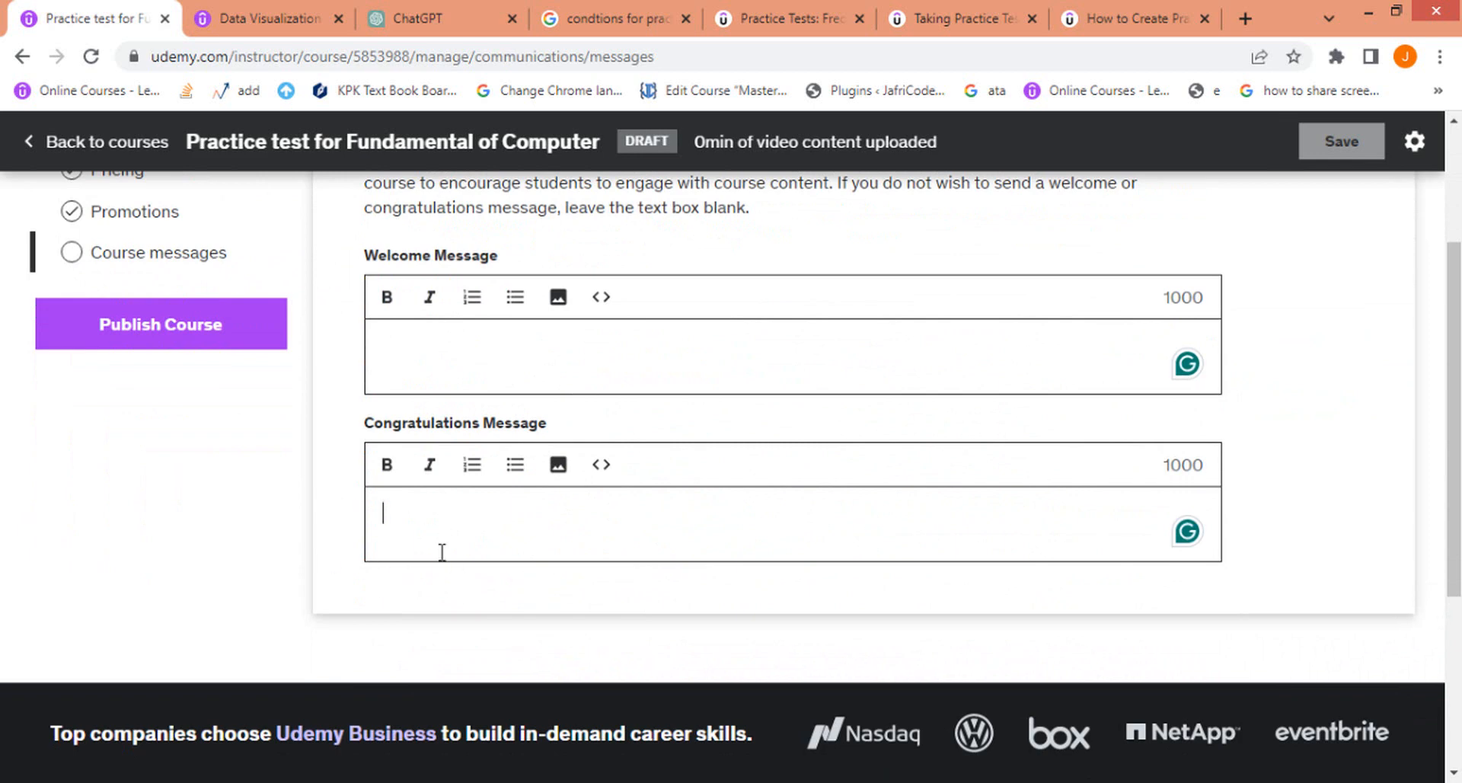
scroll(322, 550, "up", 3)
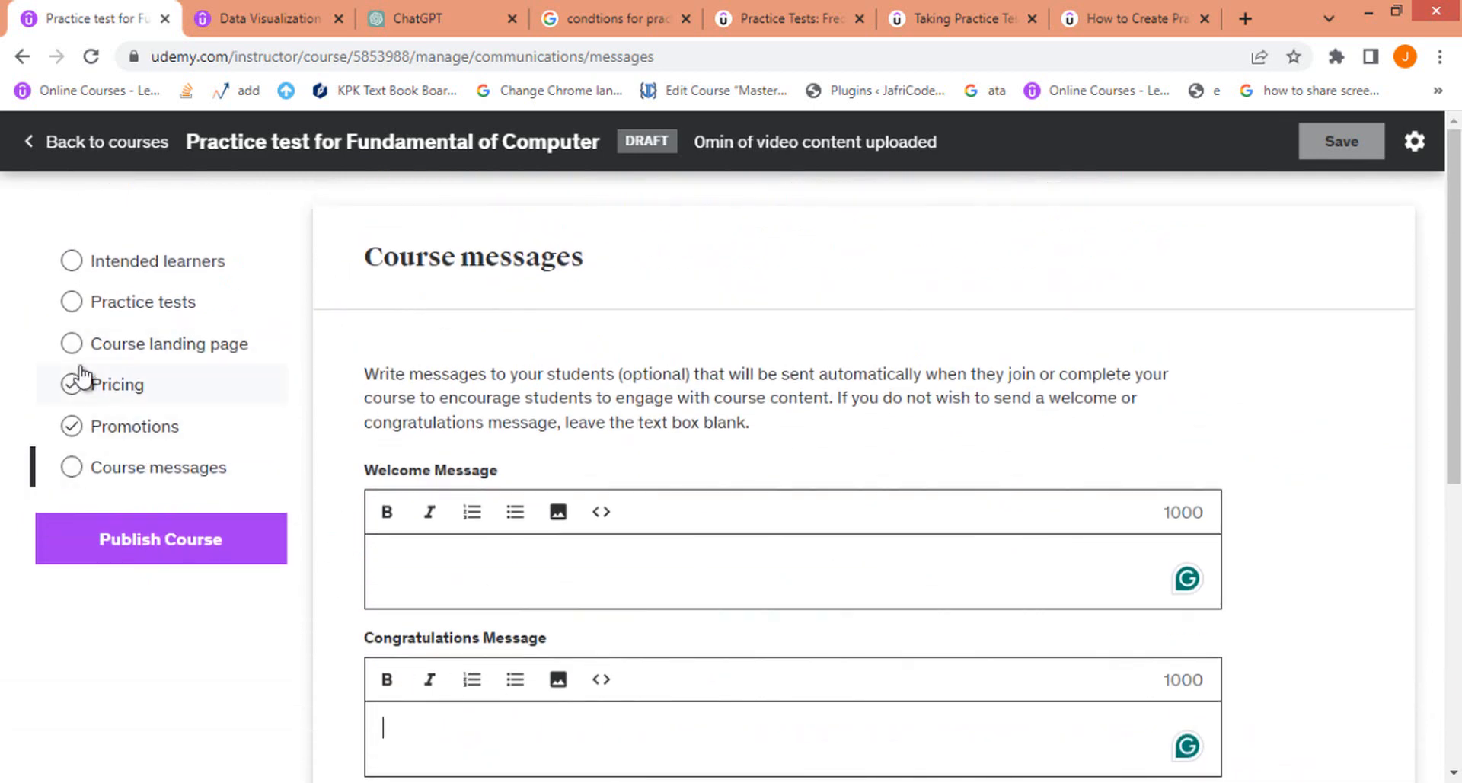
Add a new practice test to the course curriculum, opening its title, description and duration form
left_click(150, 305)
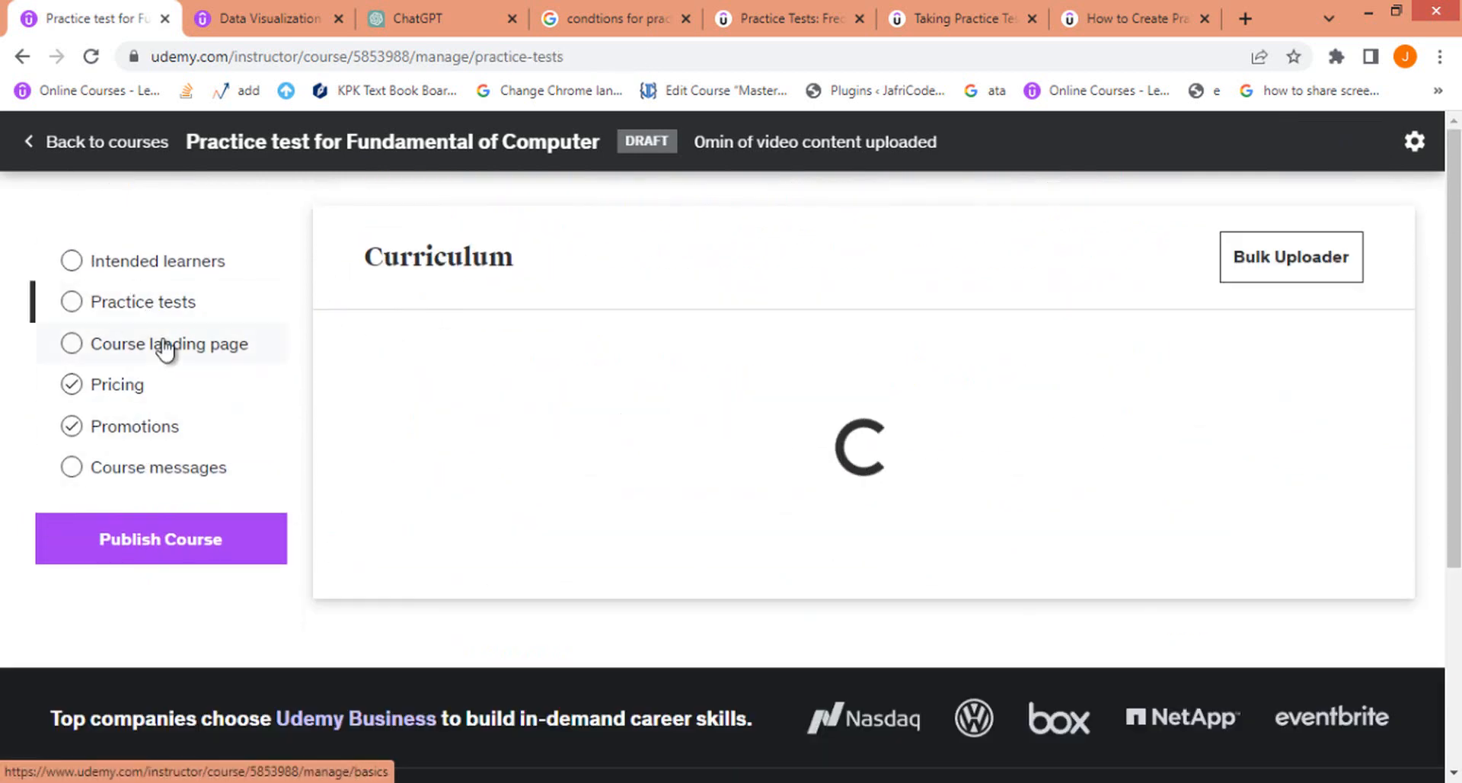
scroll(539, 500, "down", 1)
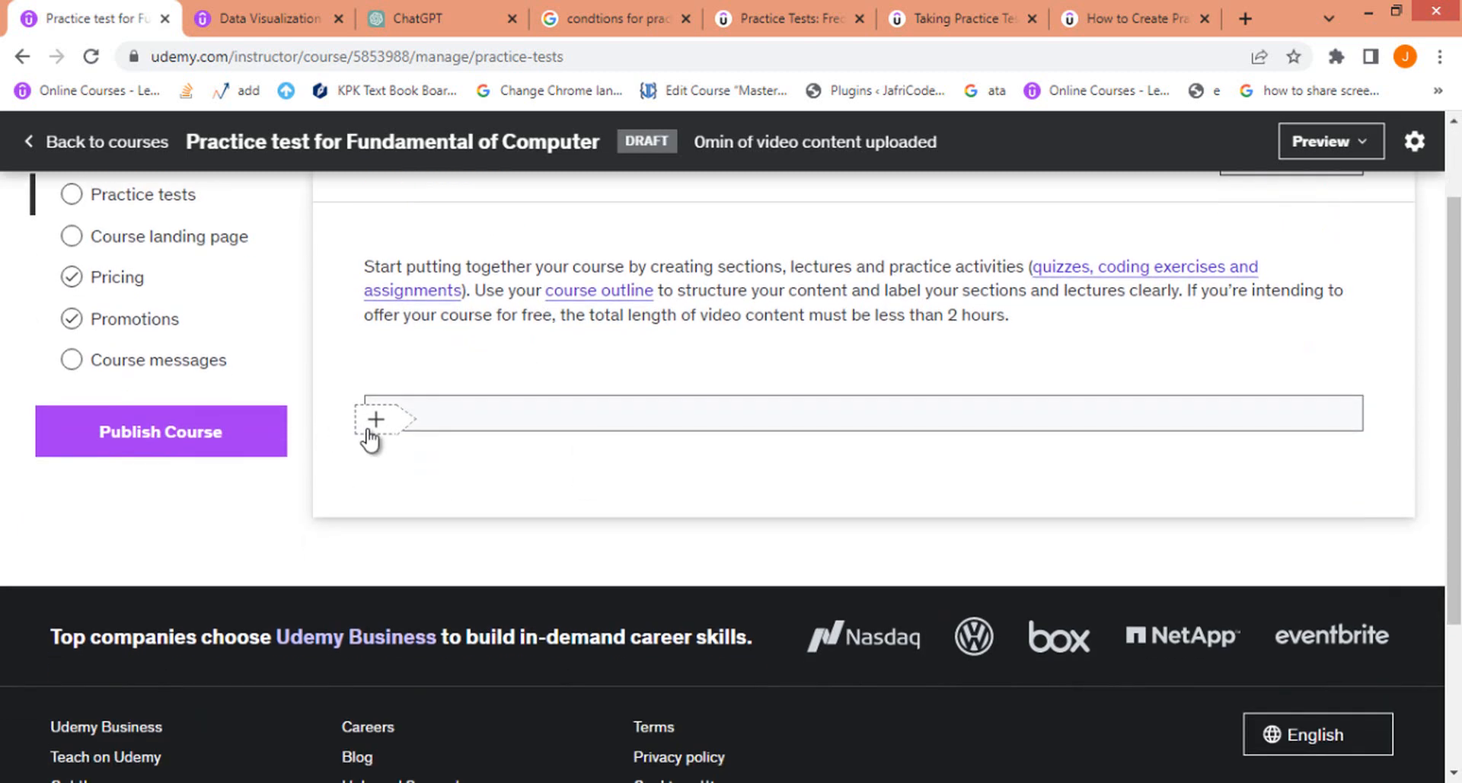
left_click(367, 431)
left_click(555, 461)
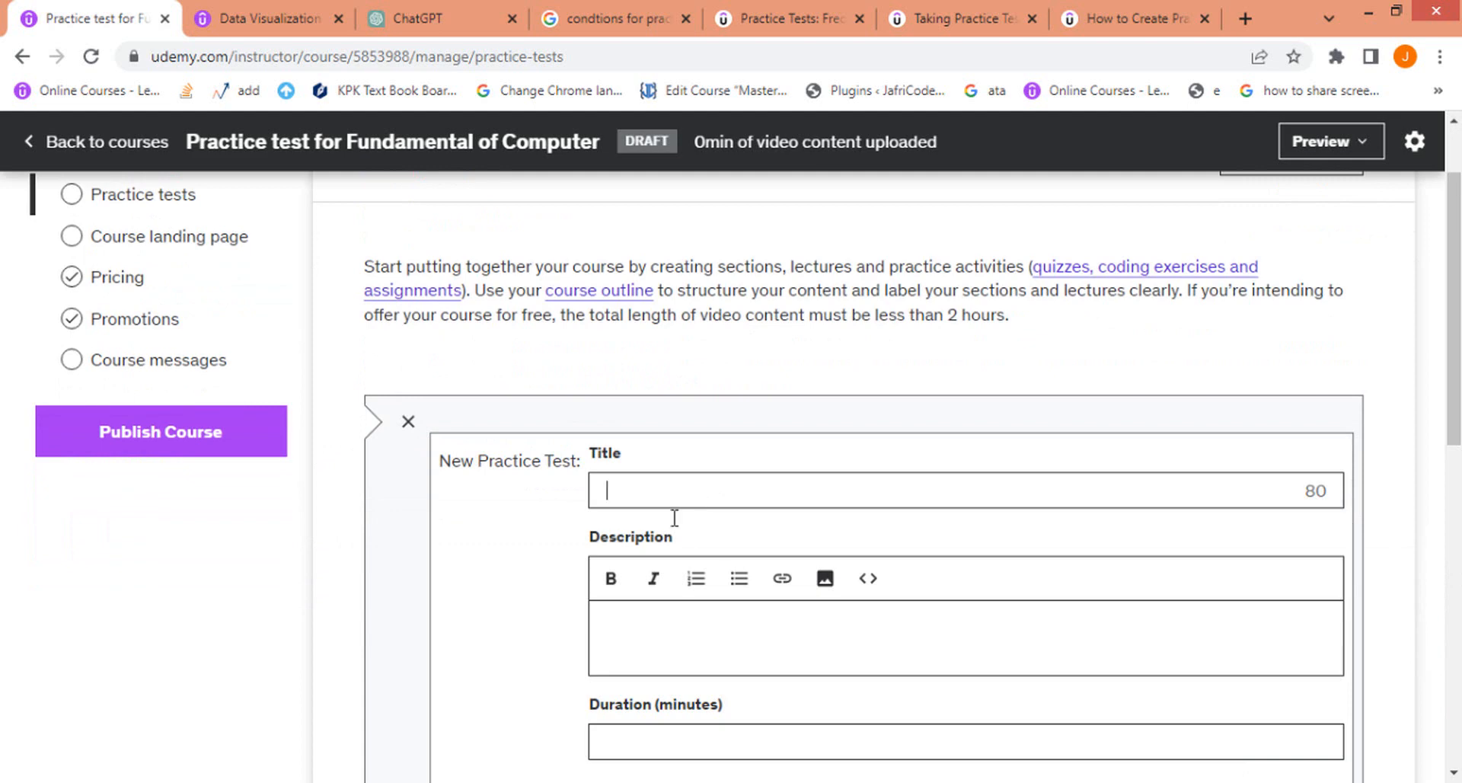
Switch to Notepad and write "computer" as the heading of a blank note, followed by an empty line
left_click(647, 782)
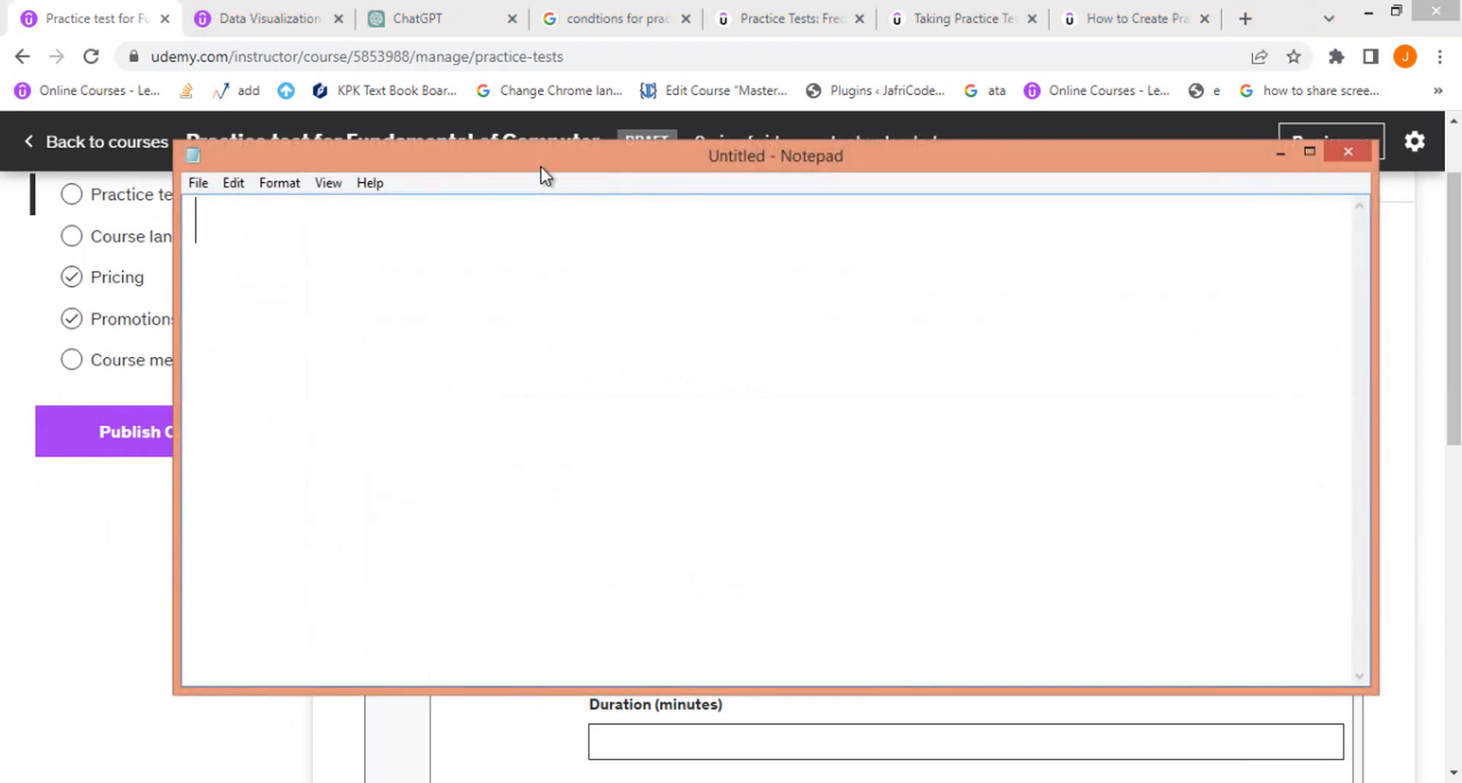
type("com[u")
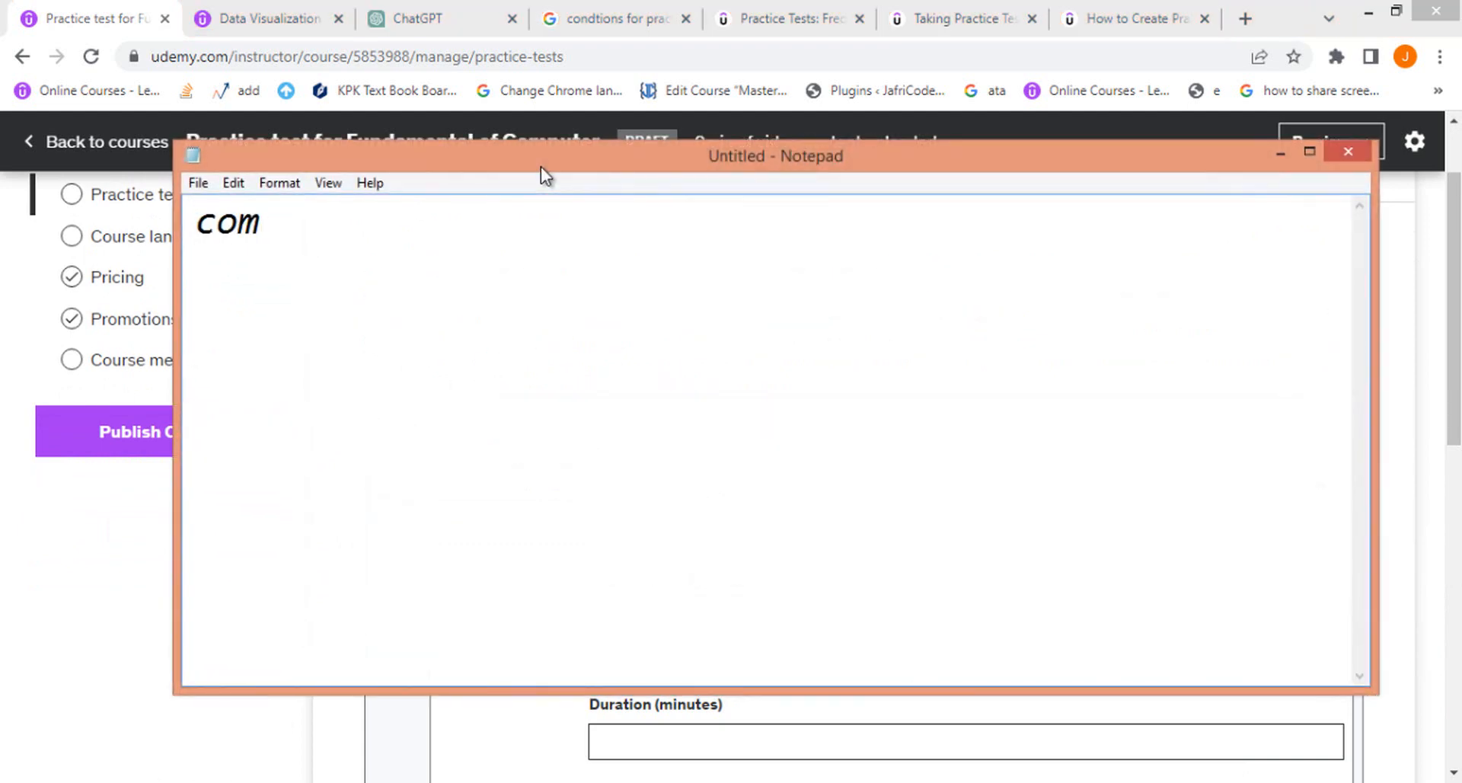
key("BackSpace")
key("BackSpace")
type("puter")
key("Return")
key("Return")
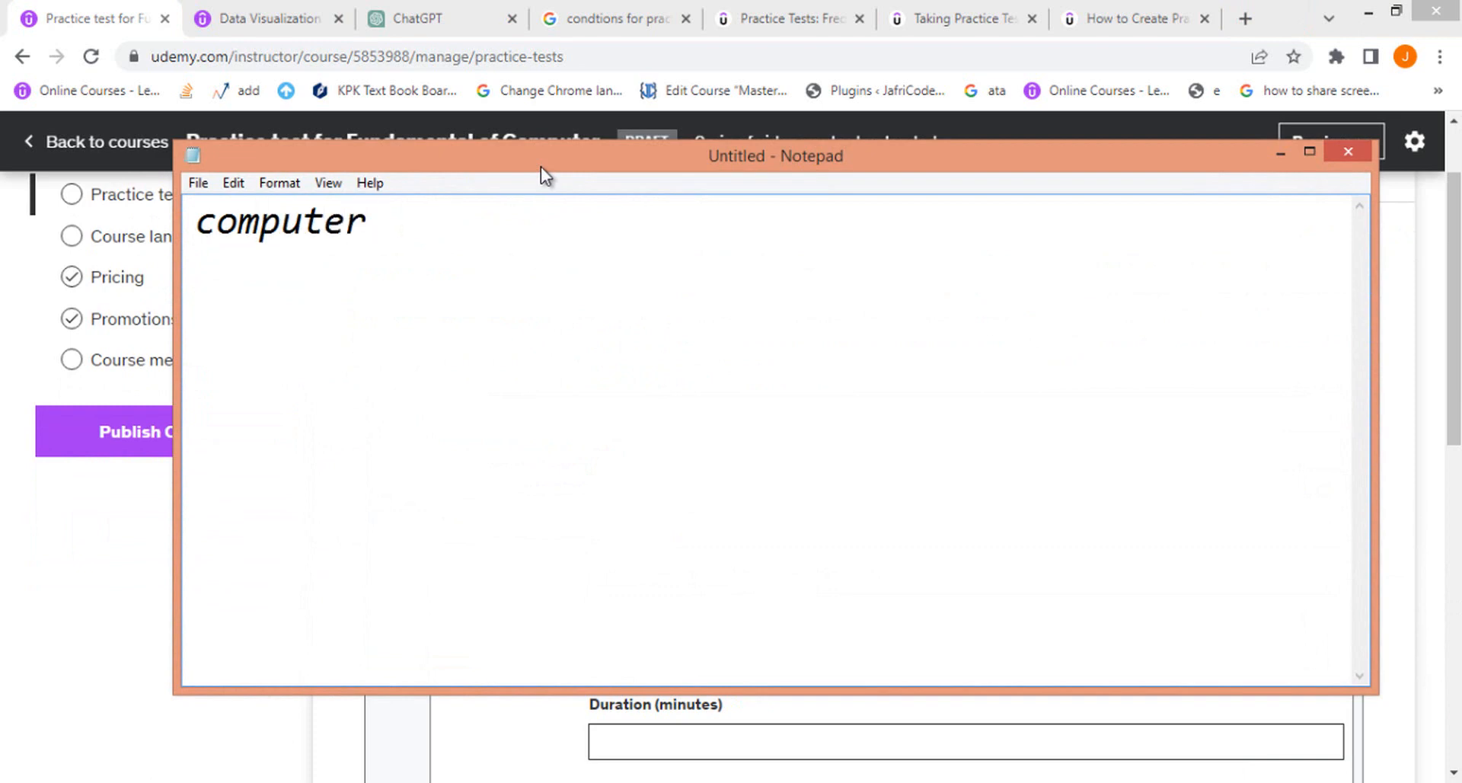
List the three test levels "simple", "intermediate" and "complex" on separate lines under the heading
type("simple")
key("Return")
type("i")
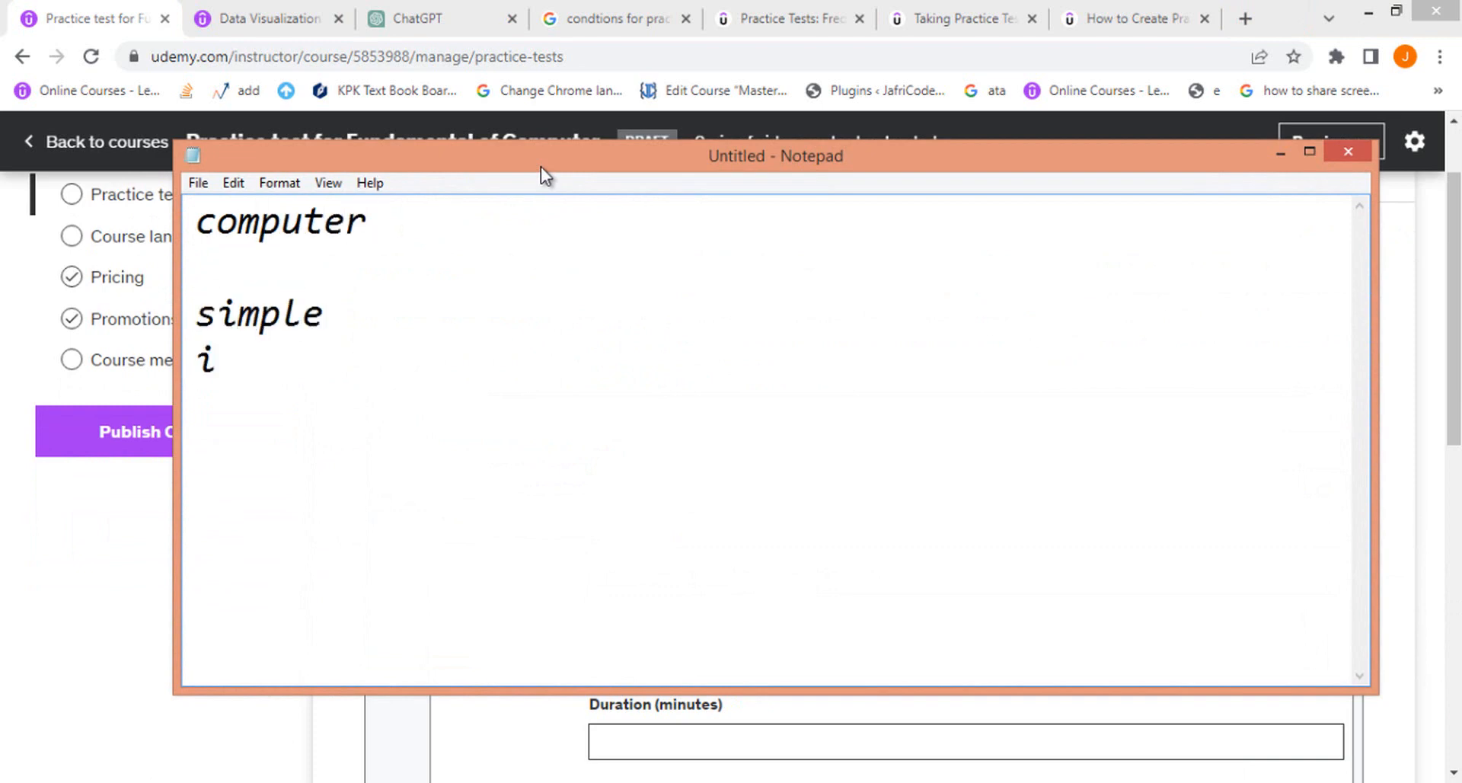
type("ntermediate")
key("Return")
type("complex")
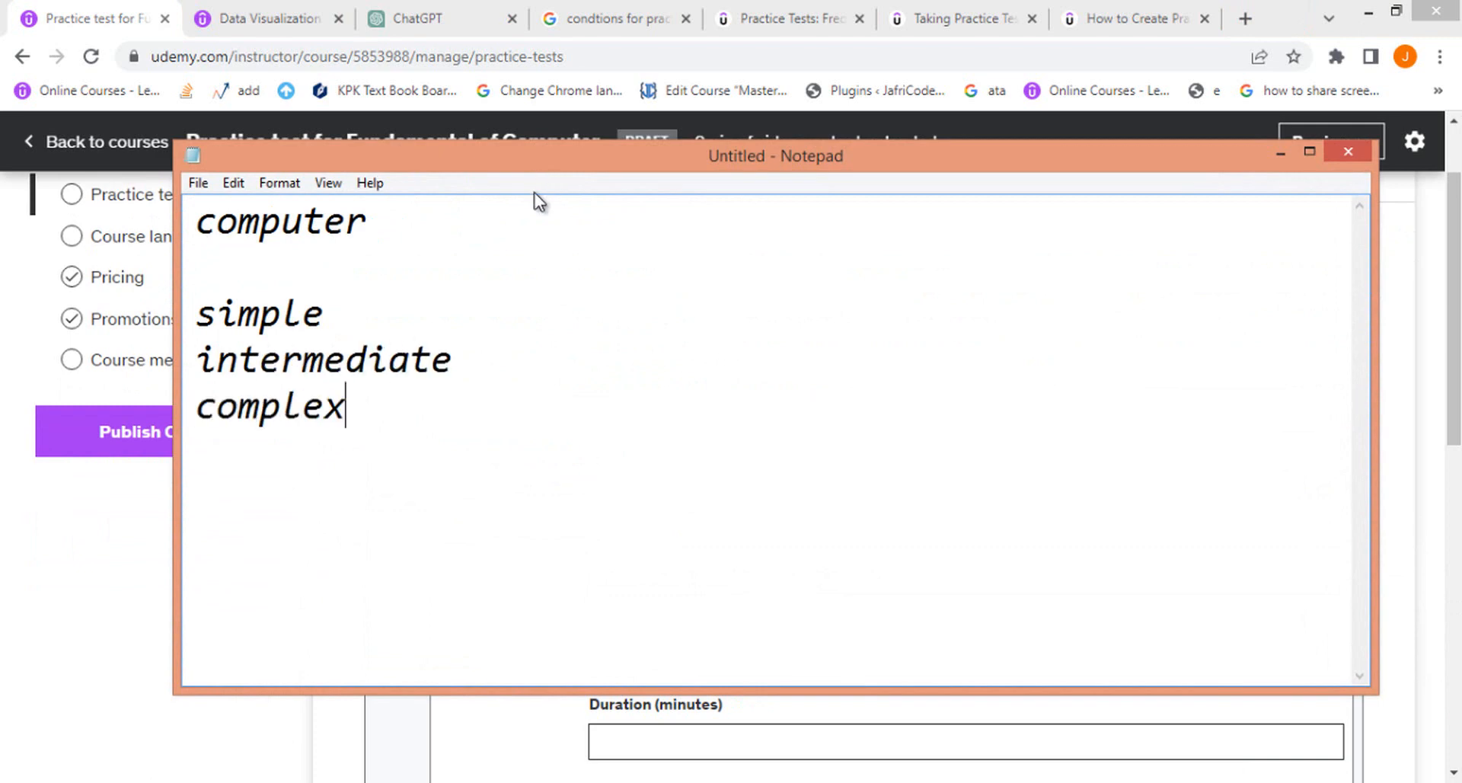
Return to the Udemy practice test form, title the test "Simple" and enter "These ......" as its description
left_click(49, 440)
left_click(855, 481)
type("Simple")
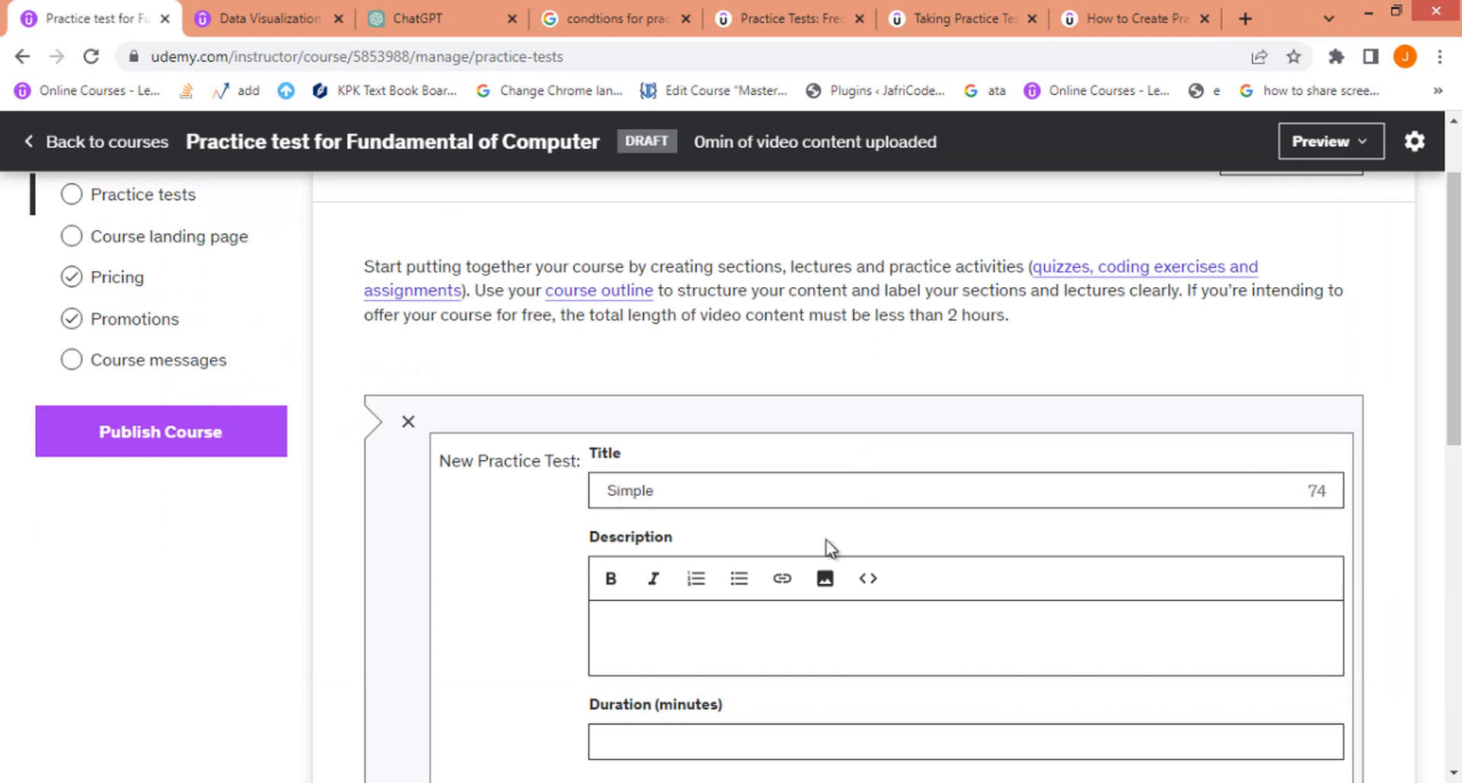
left_click(699, 640)
scroll(747, 641, "down", 1)
type("These ")
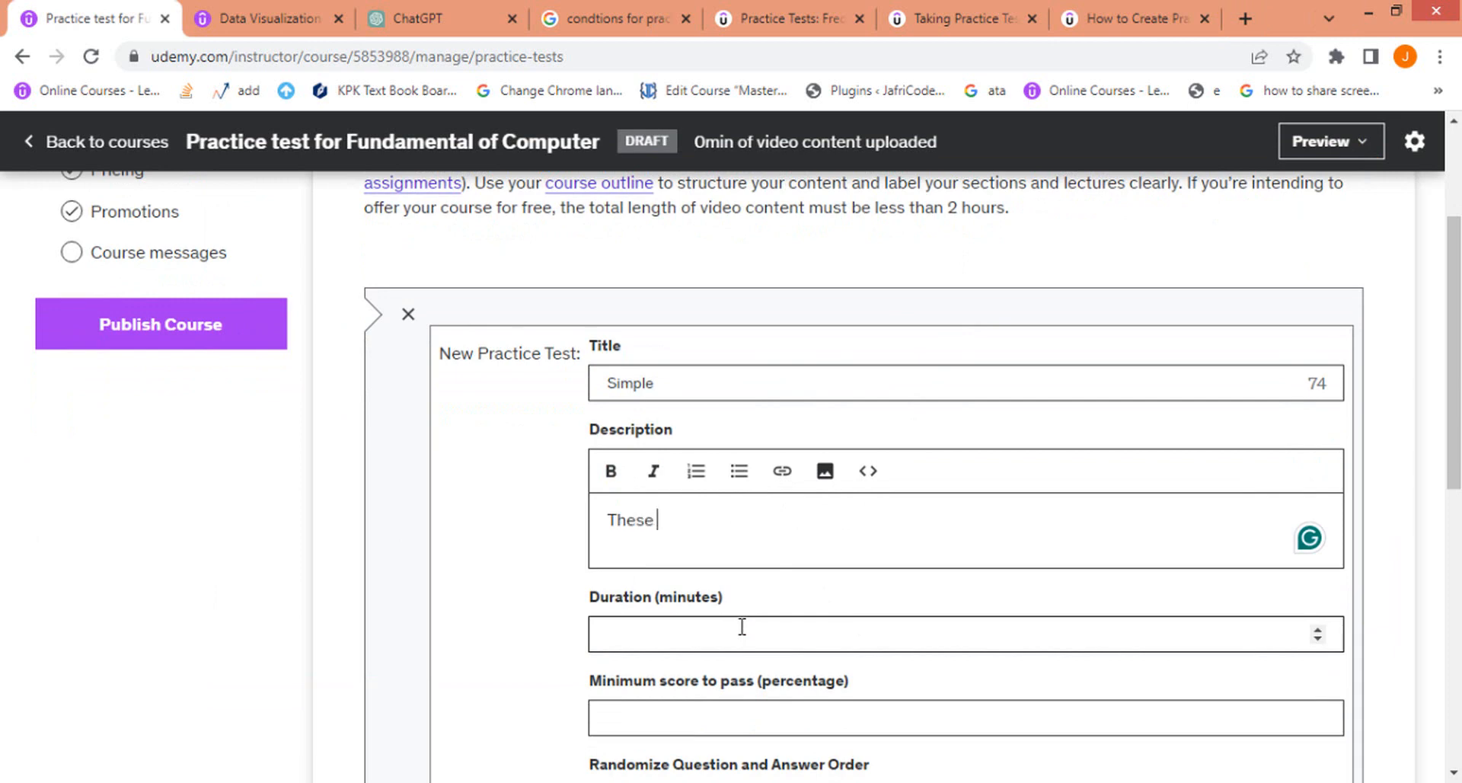
type("......")
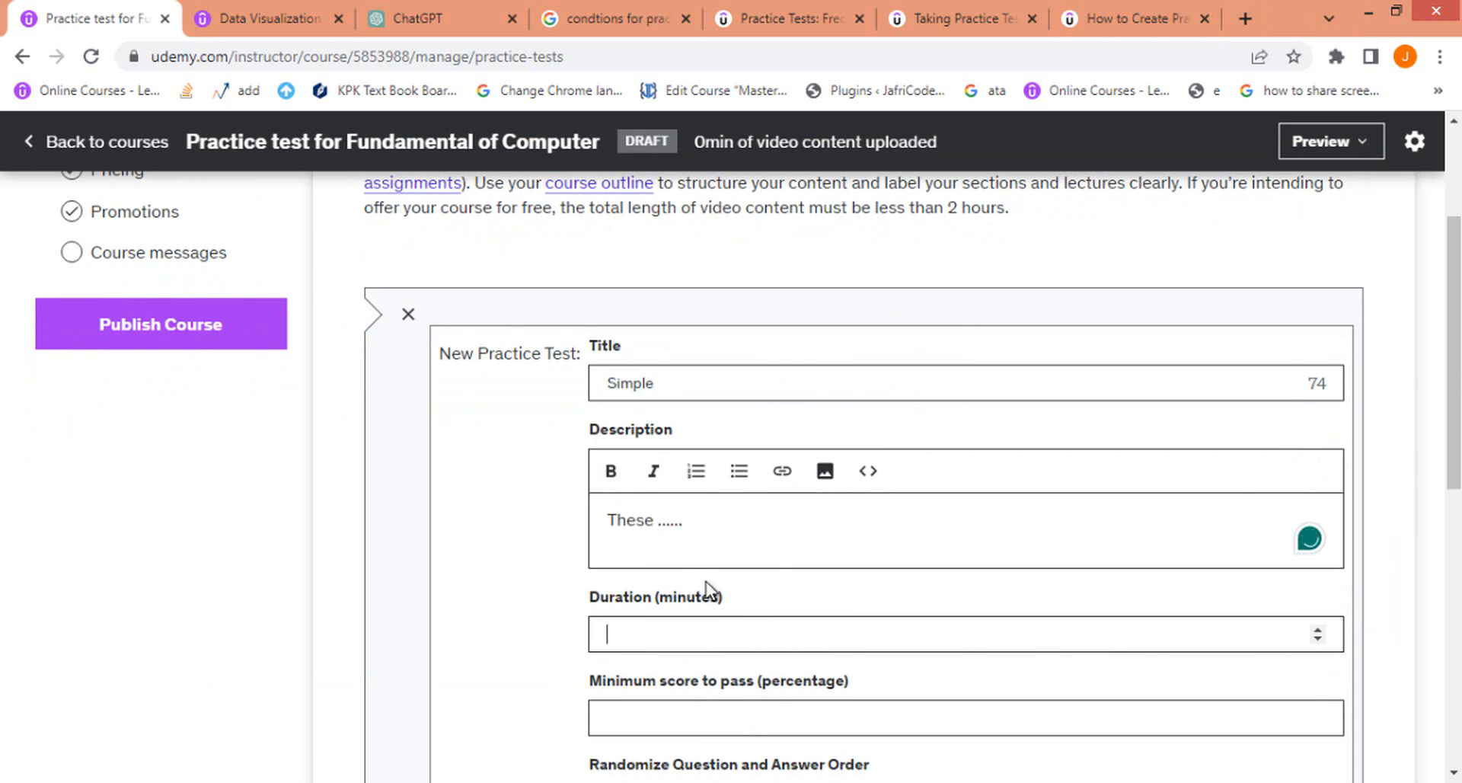
Set the practice test's duration to 60 minutes and its minimum score to pass to 50 percent
scroll(706, 581, "down", 2)
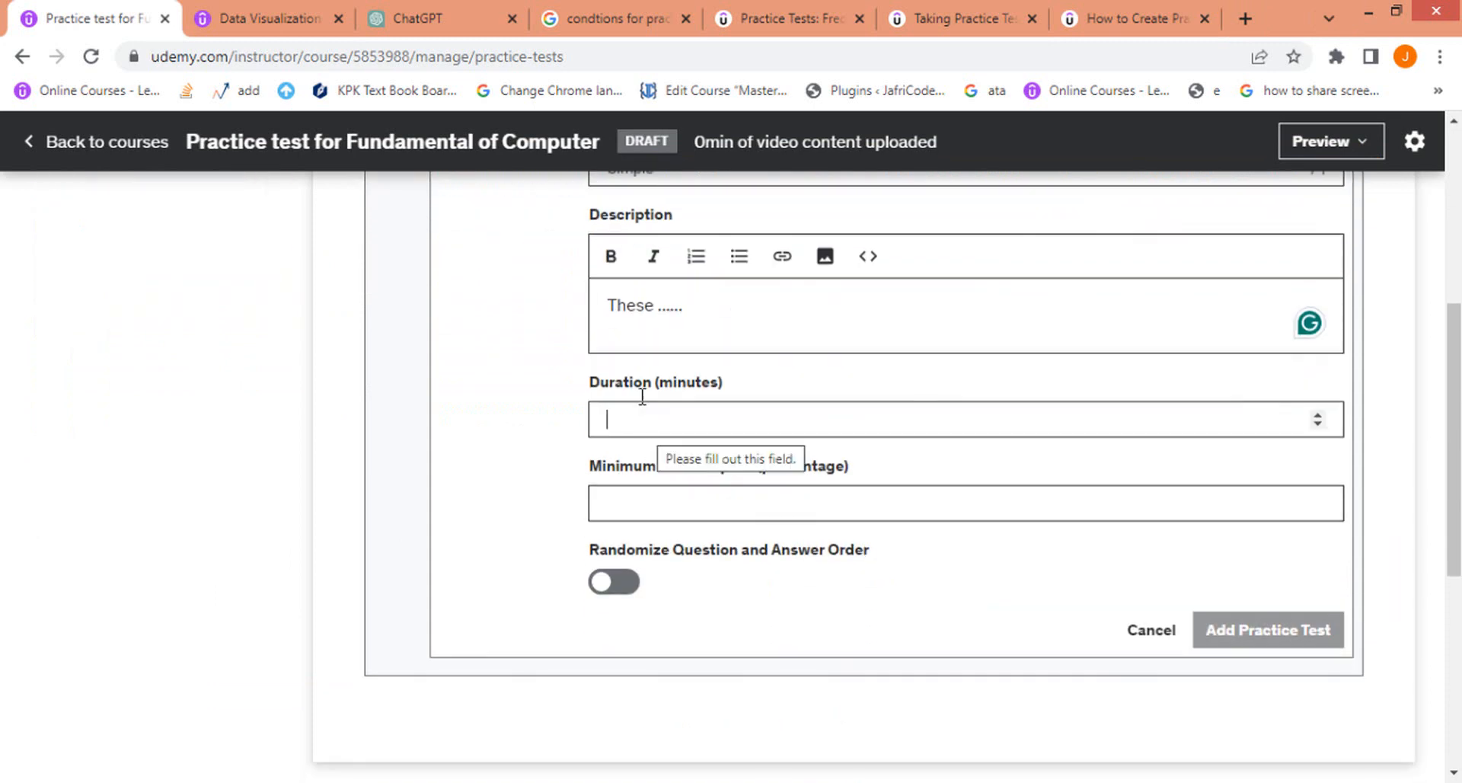
key("alt+Tab")
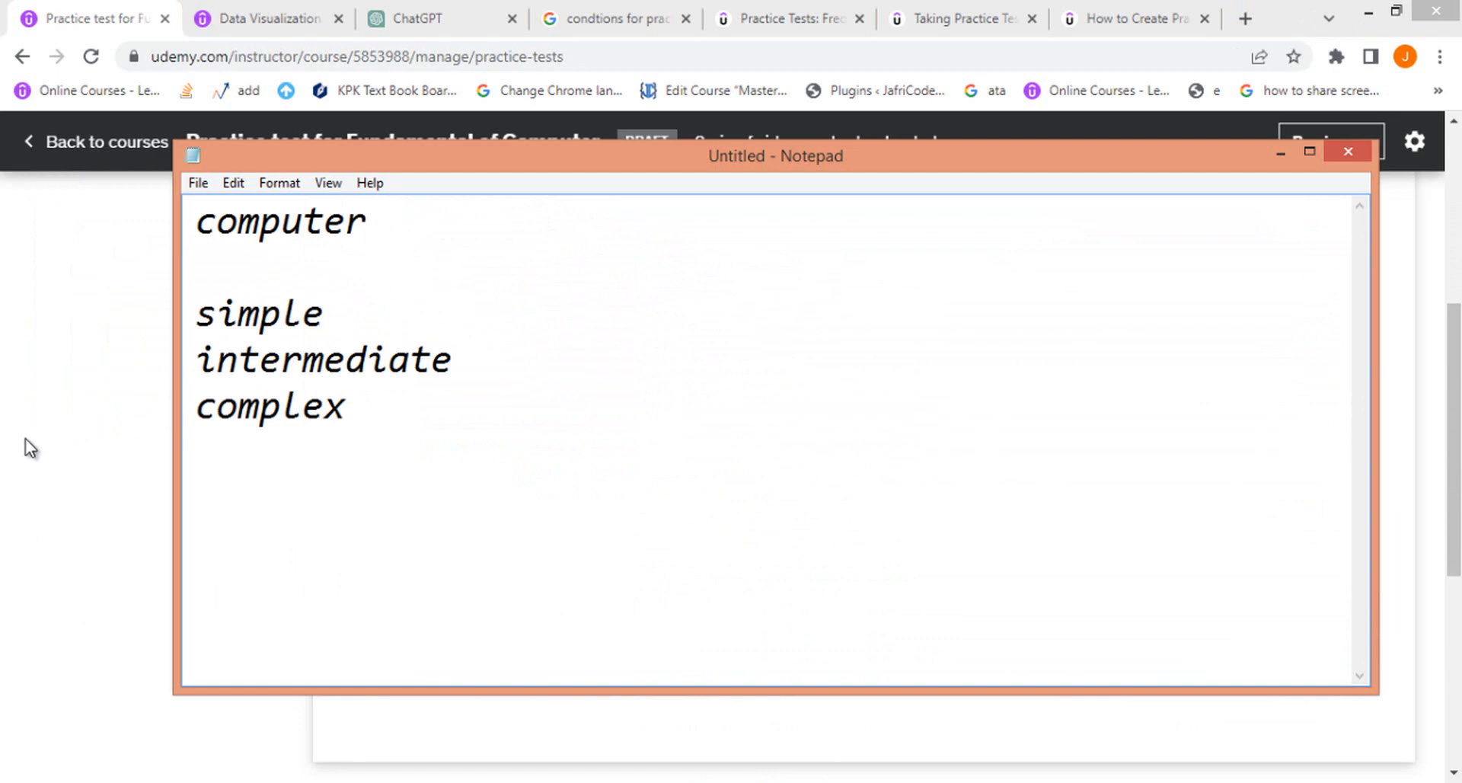
key("alt+Tab")
scroll(806, 510, "up", 3)
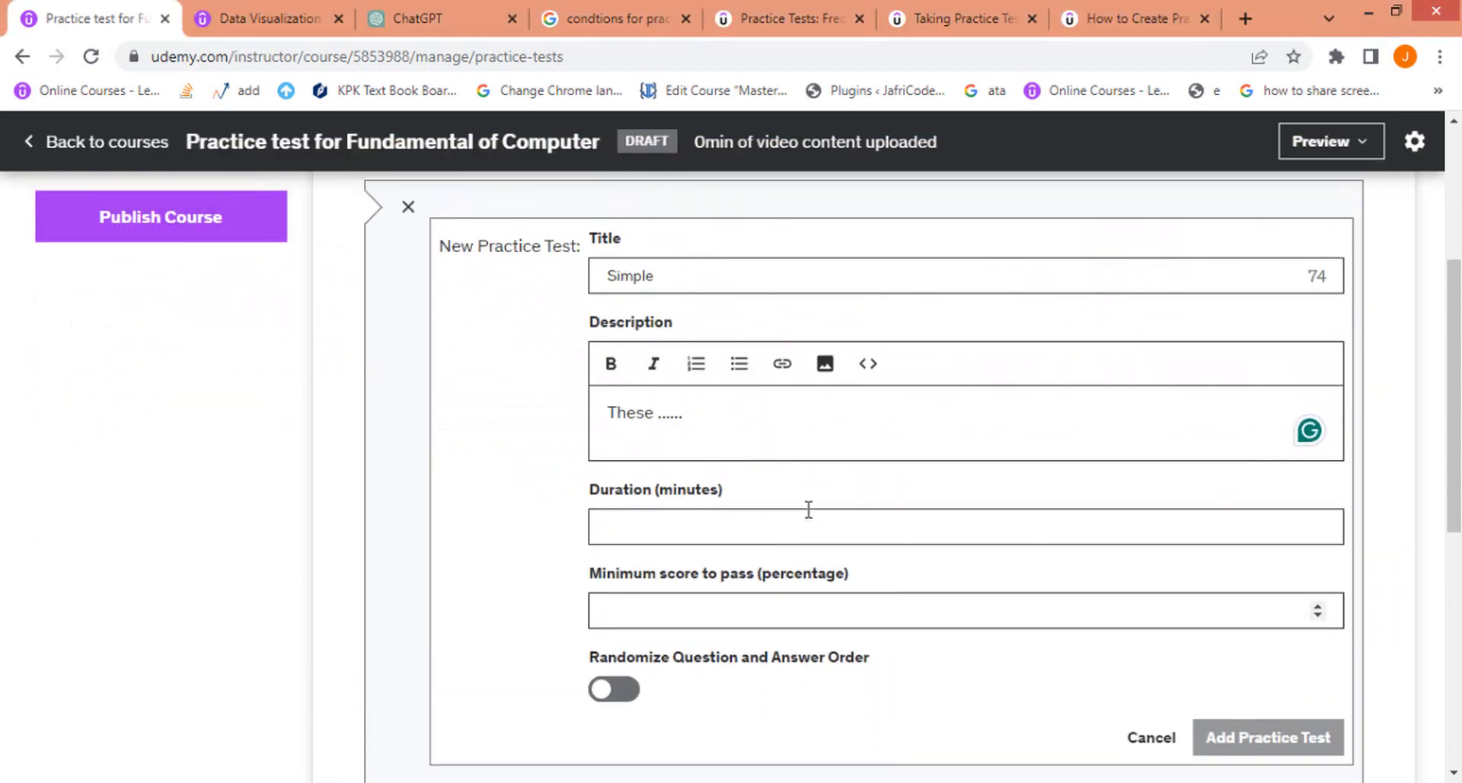
scroll(701, 597, "down", 2)
left_click(711, 537)
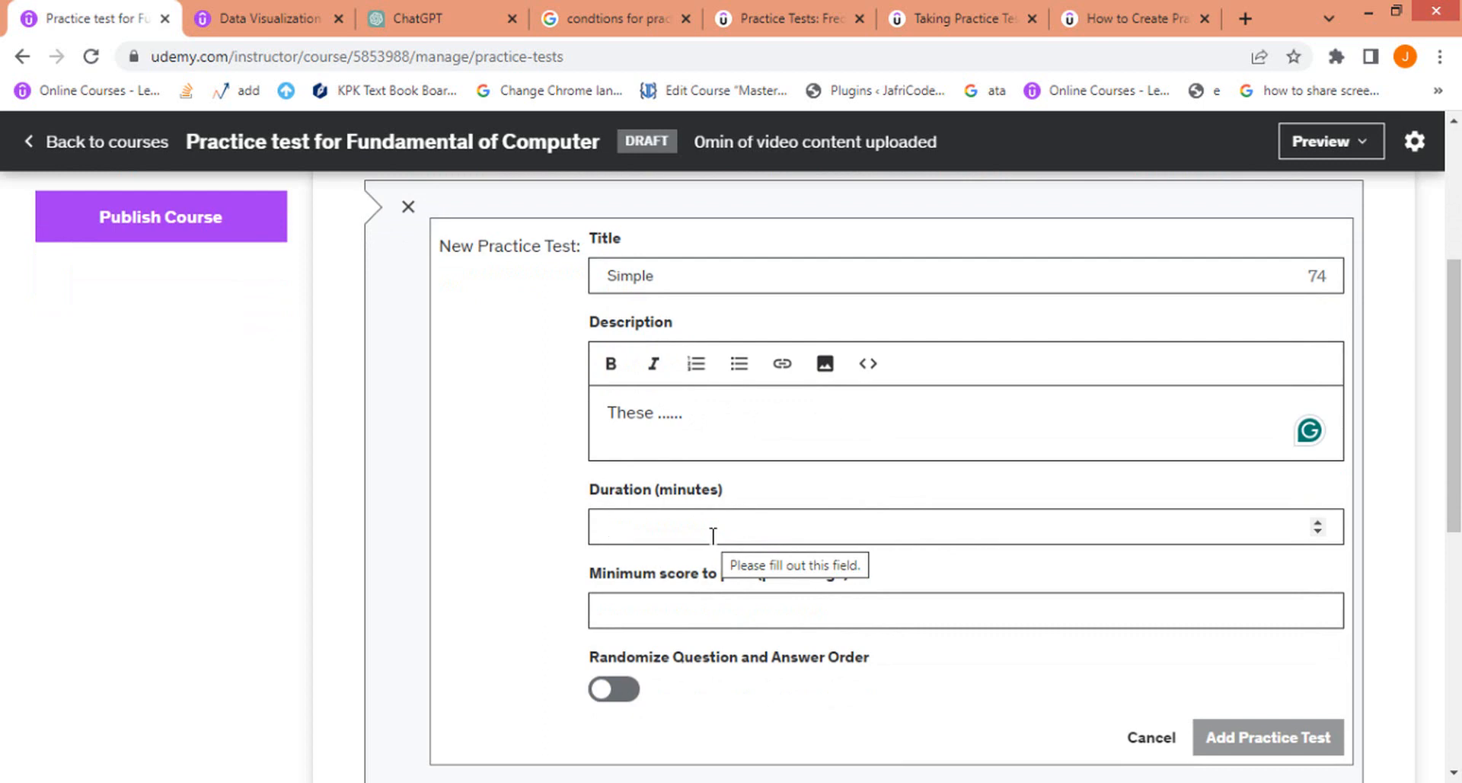
left_click(534, 598)
left_click(813, 602)
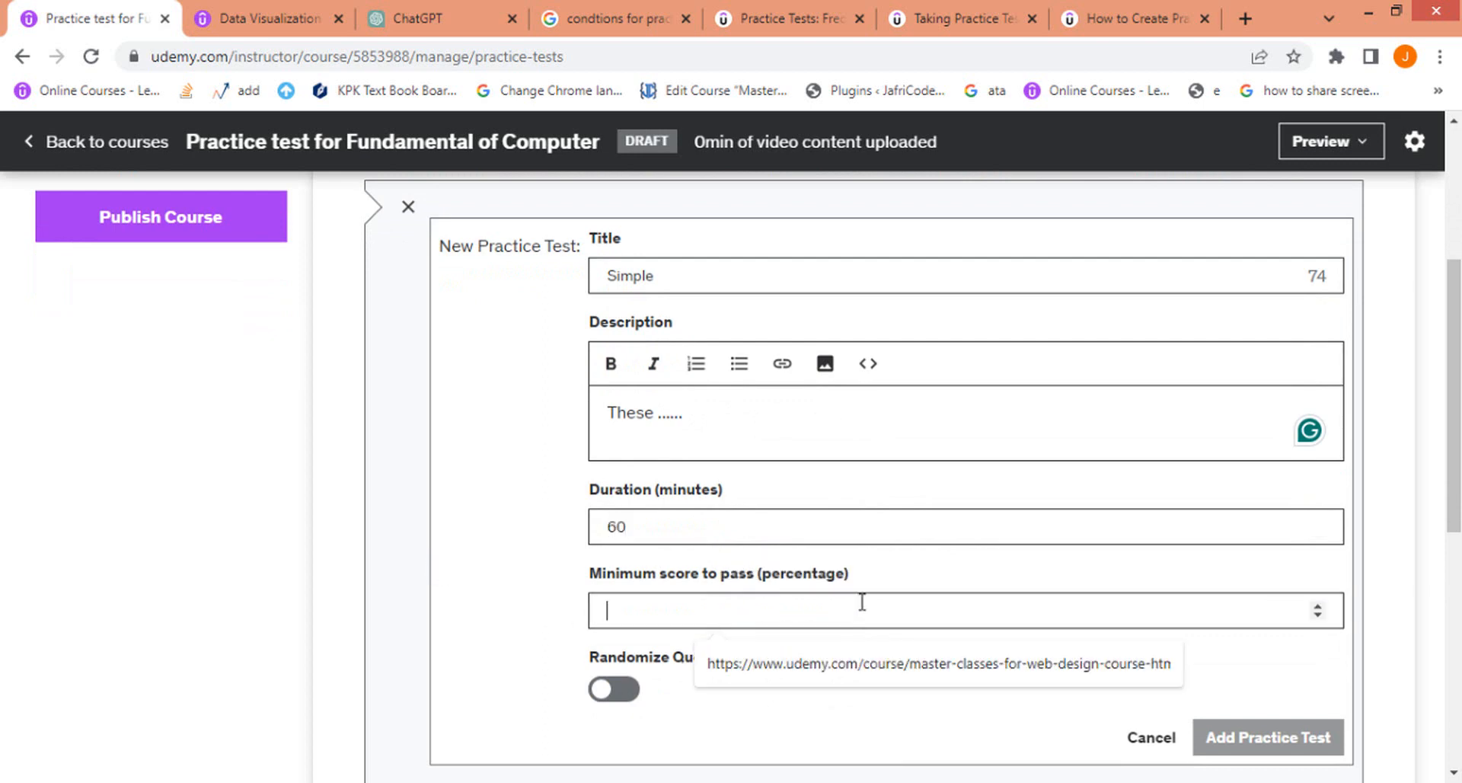
type("50")
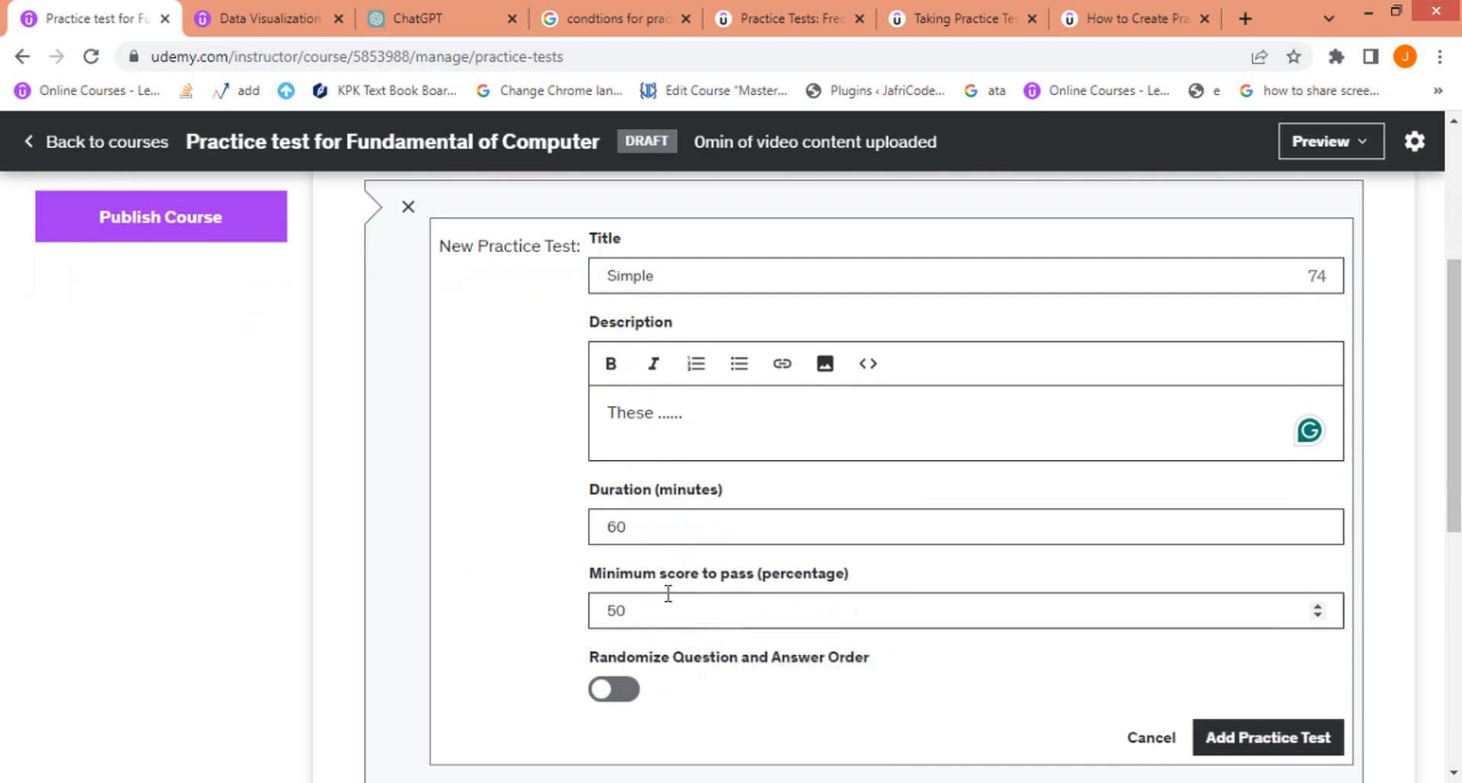
Leave question and answer order randomization off and add the Simple practice test to the course
left_click(603, 693)
left_click(602, 692)
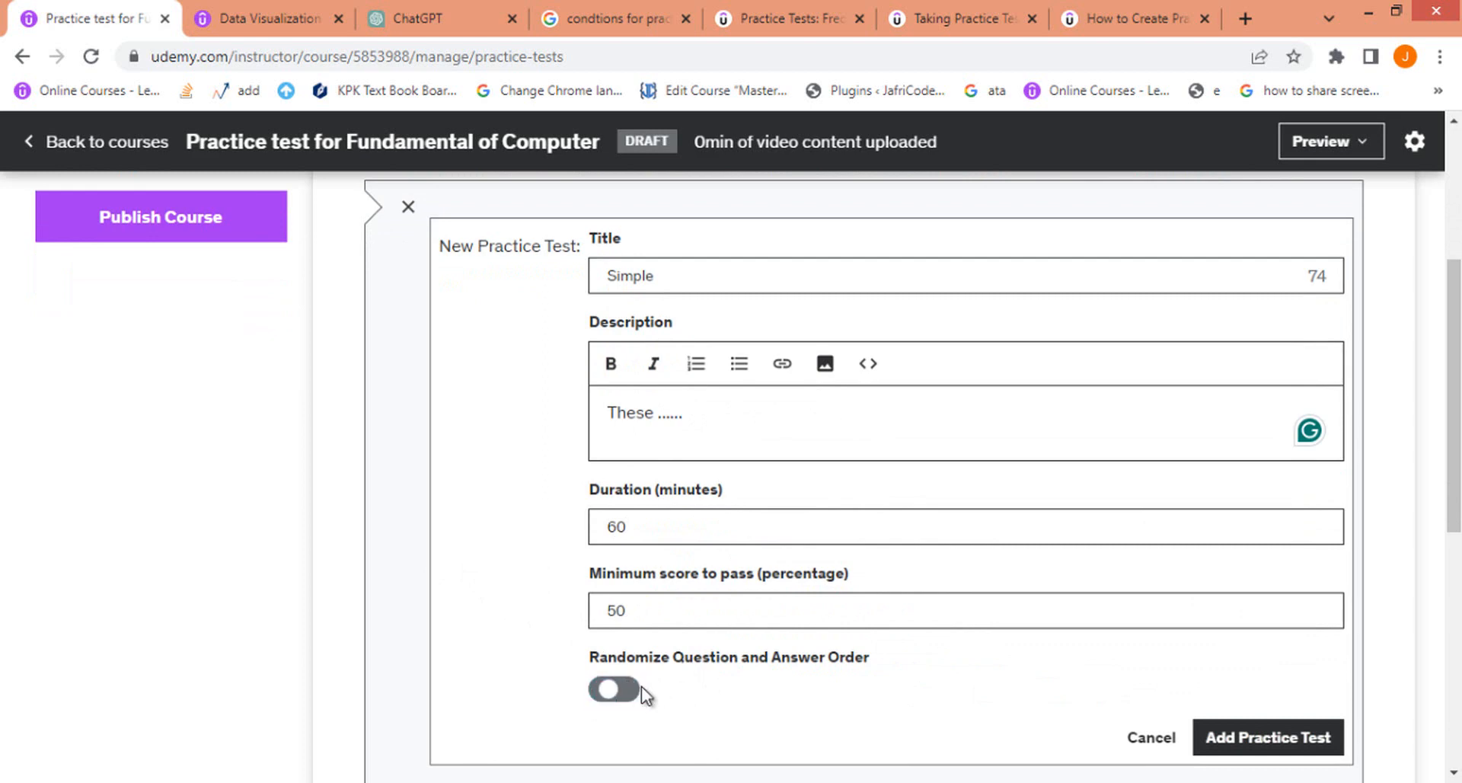
left_click(1311, 727)
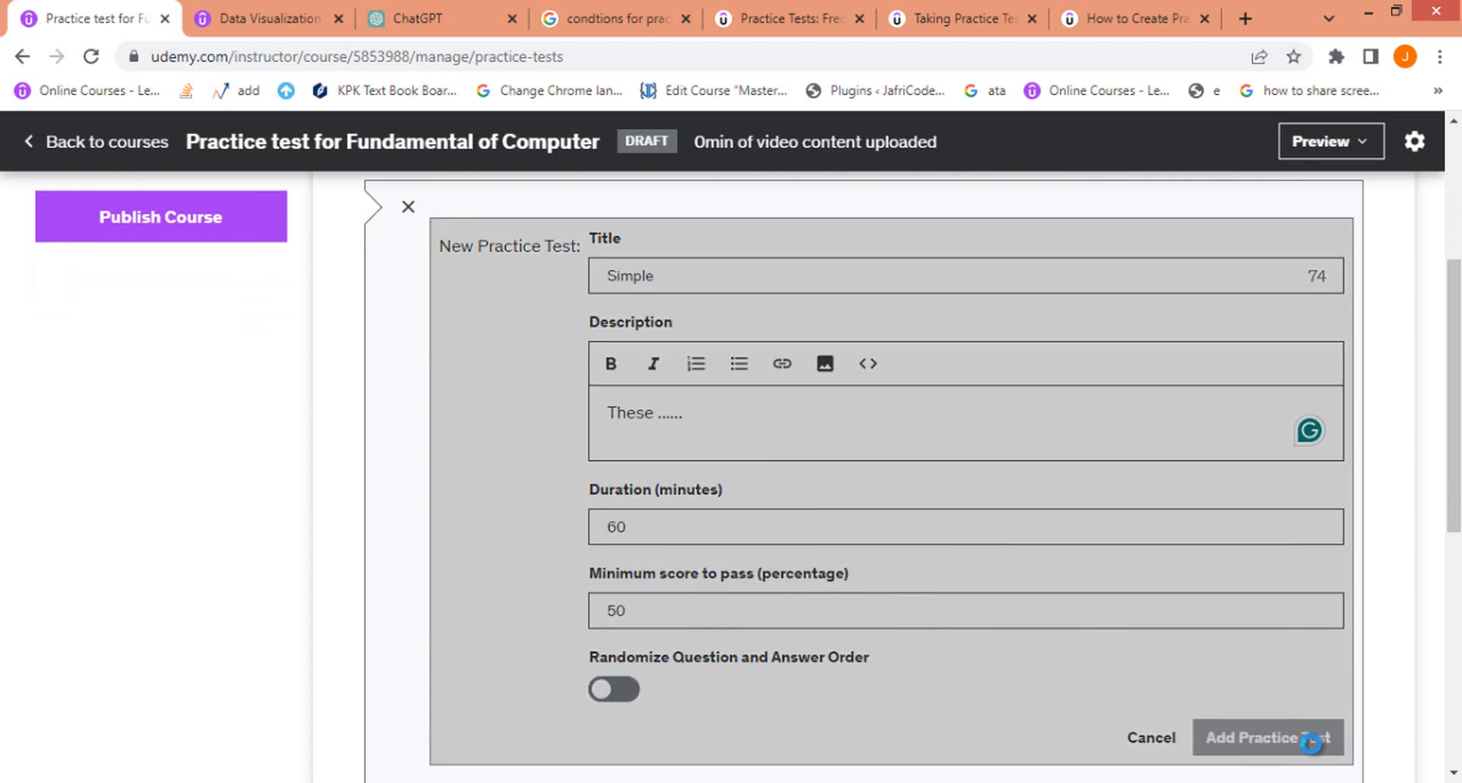
scroll(731, 457, "up", 2)
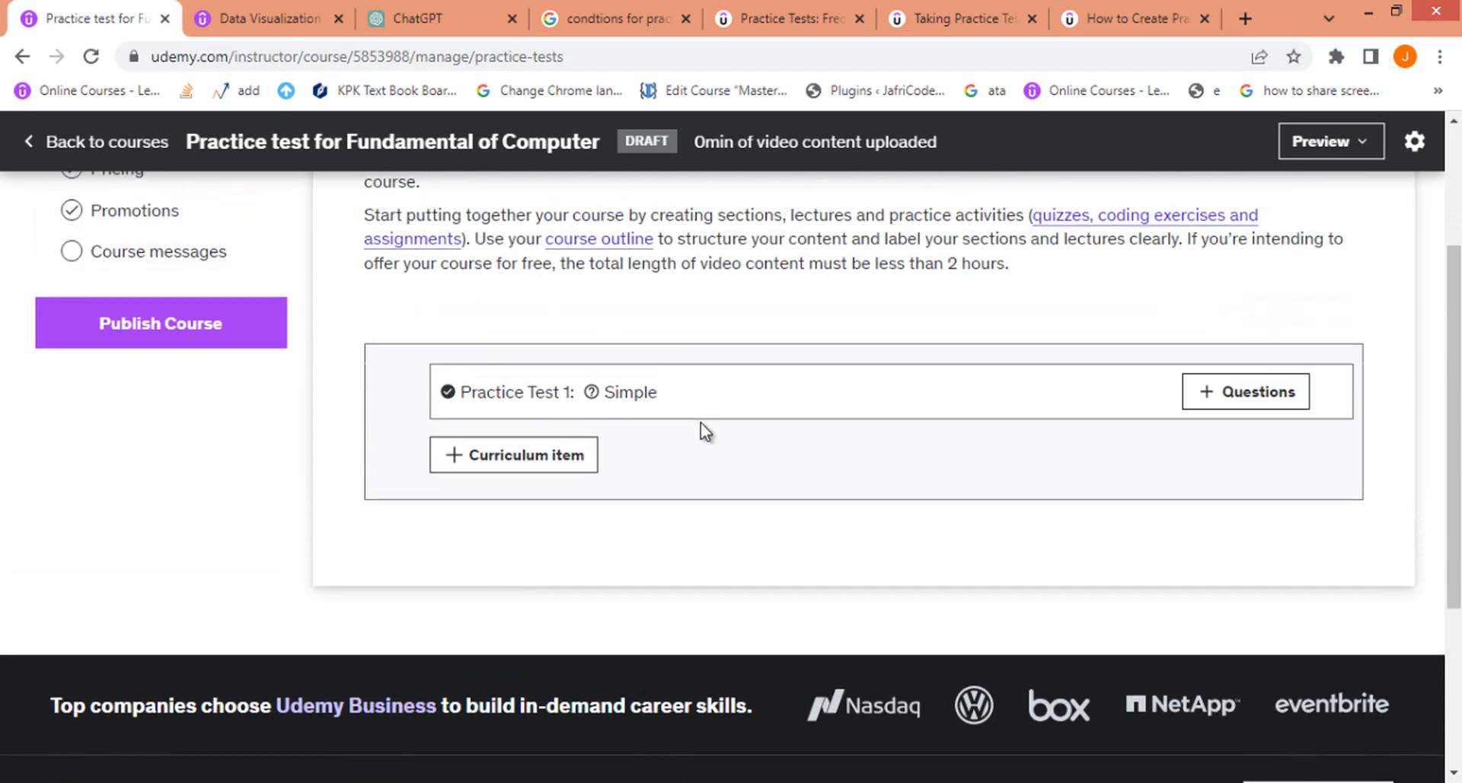
Start a single multiple-choice question in the Simple practice test and enter "What is computer?" as the question
mouse_move(693, 411)
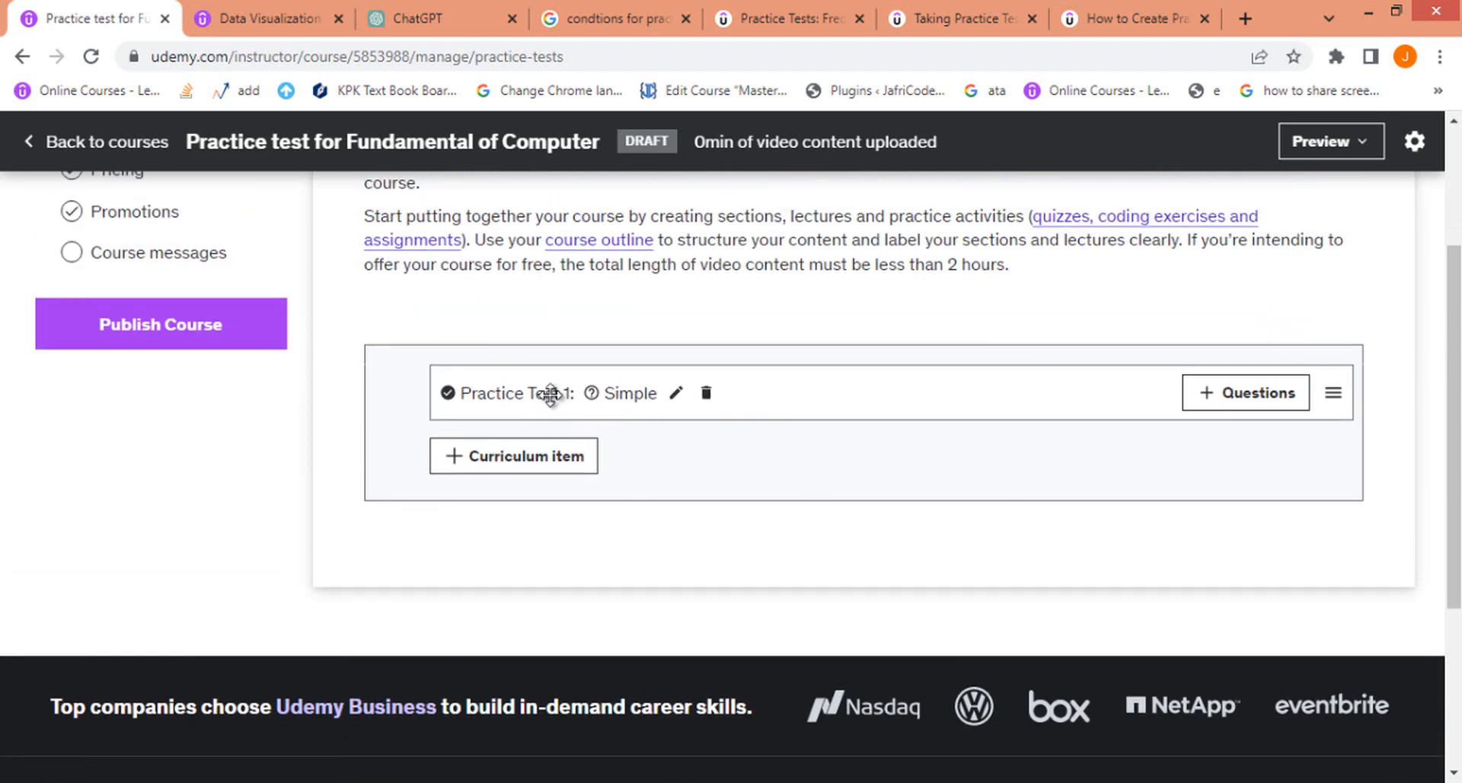
left_click(1238, 402)
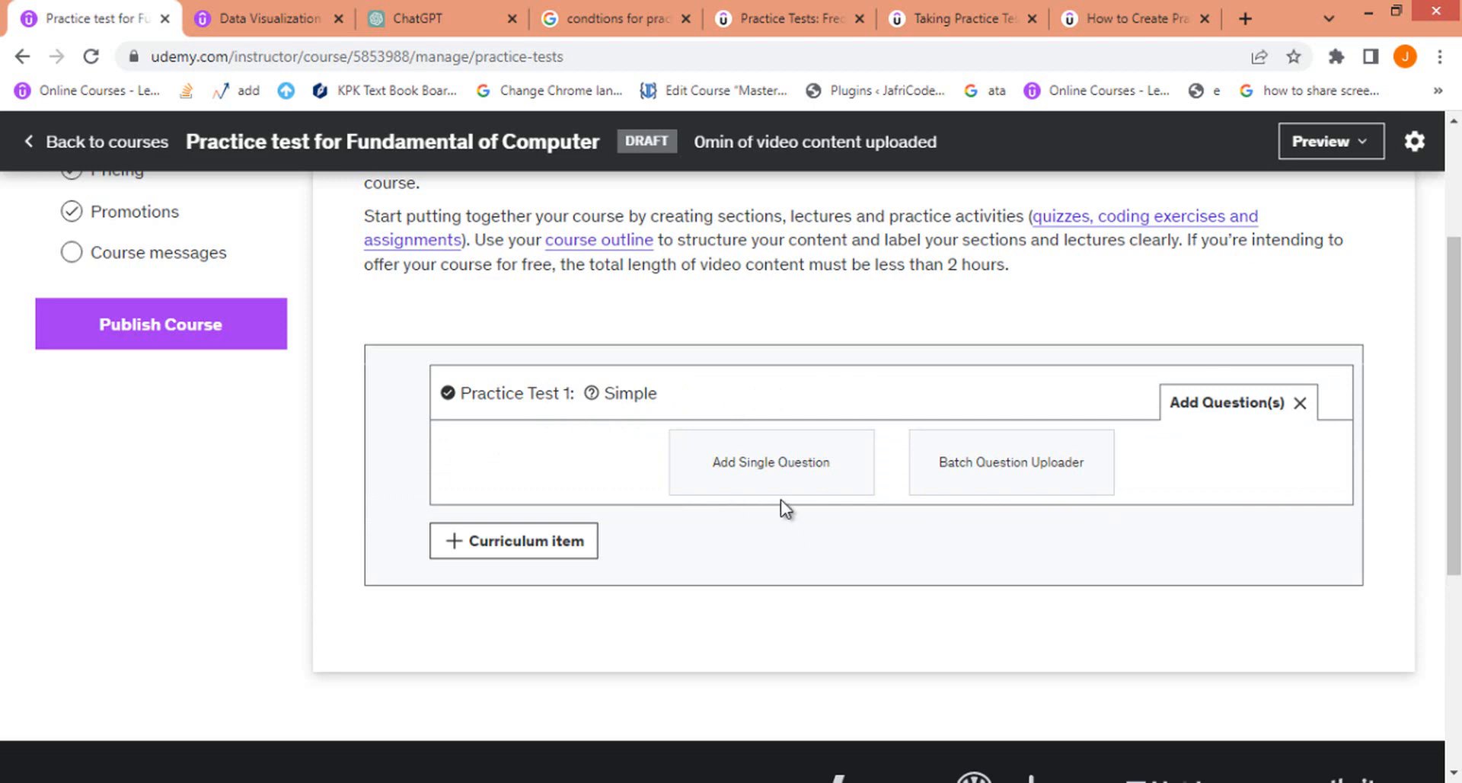
left_click(762, 471)
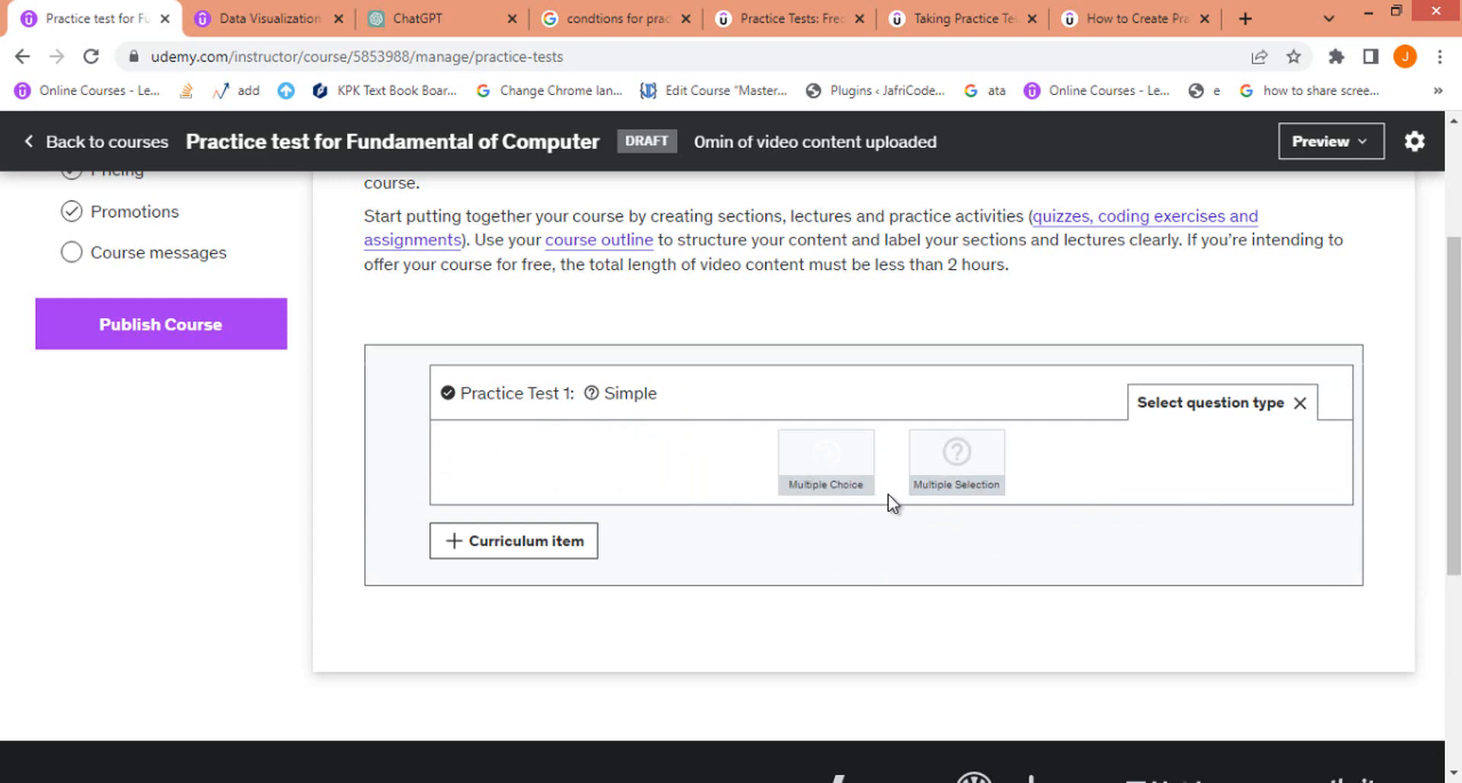
left_click(813, 466)
left_click(565, 543)
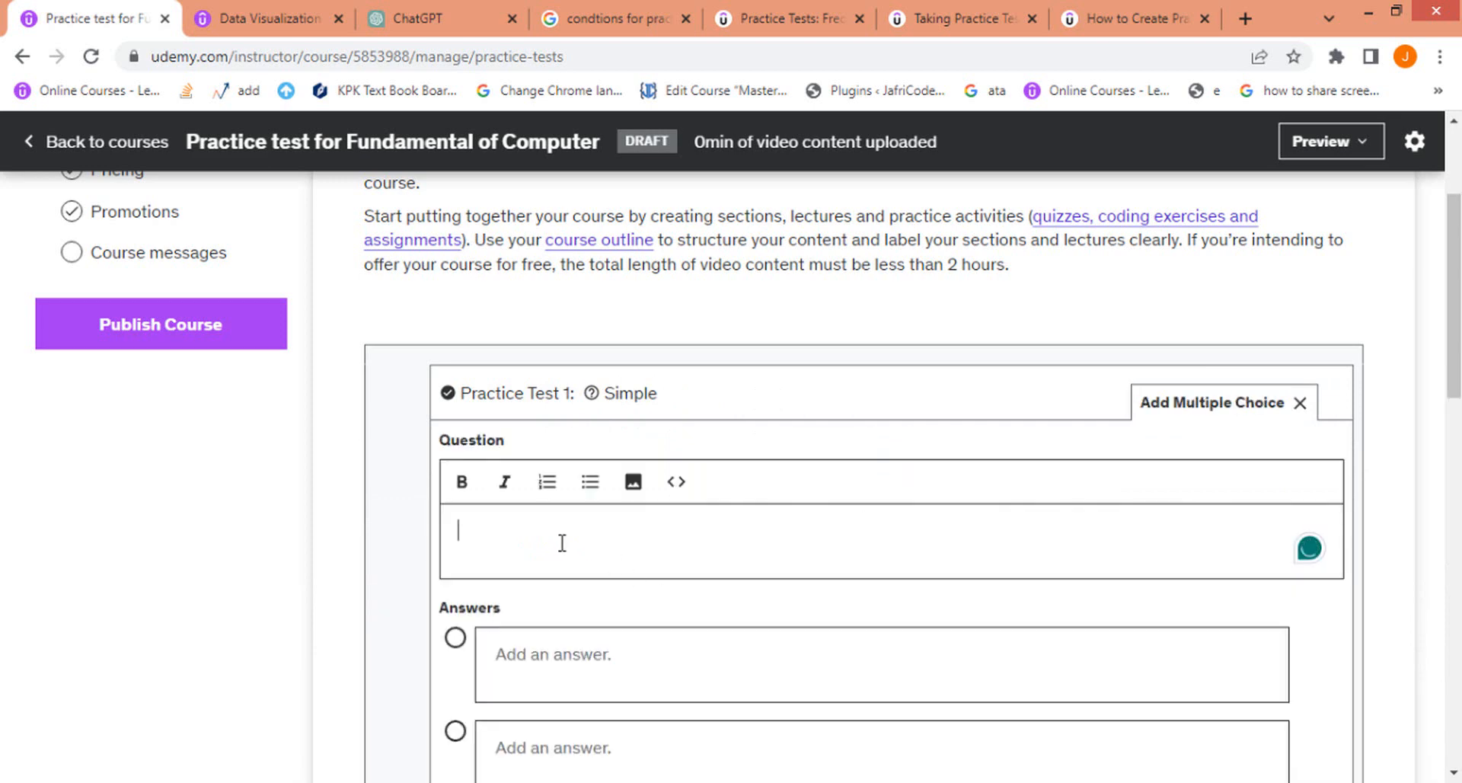
scroll(533, 609, "down", 1)
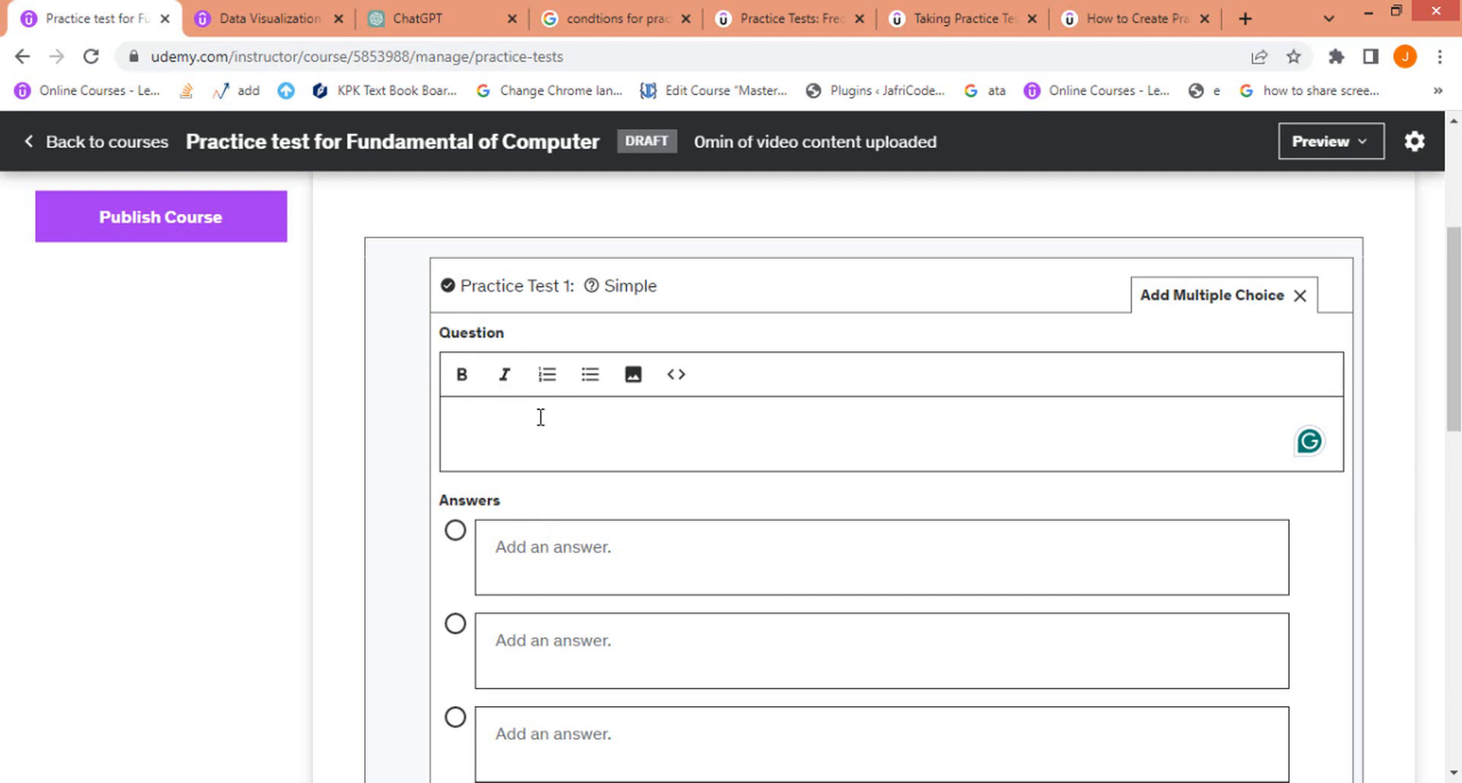
type("What is computer?")
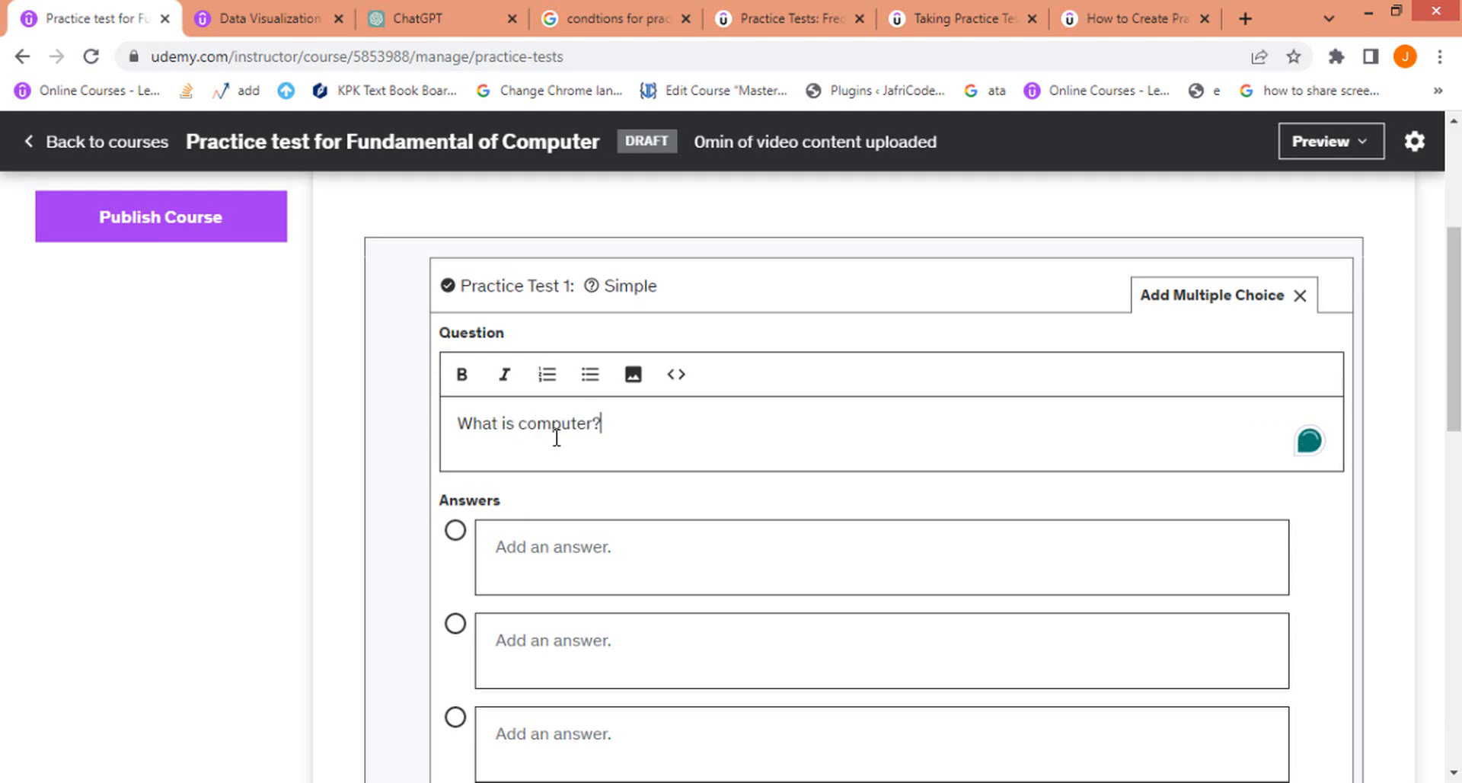
Mark the first answer as correct, look over the answer, explanation and knowledge area fields, and close the question without saving
left_click(710, 556)
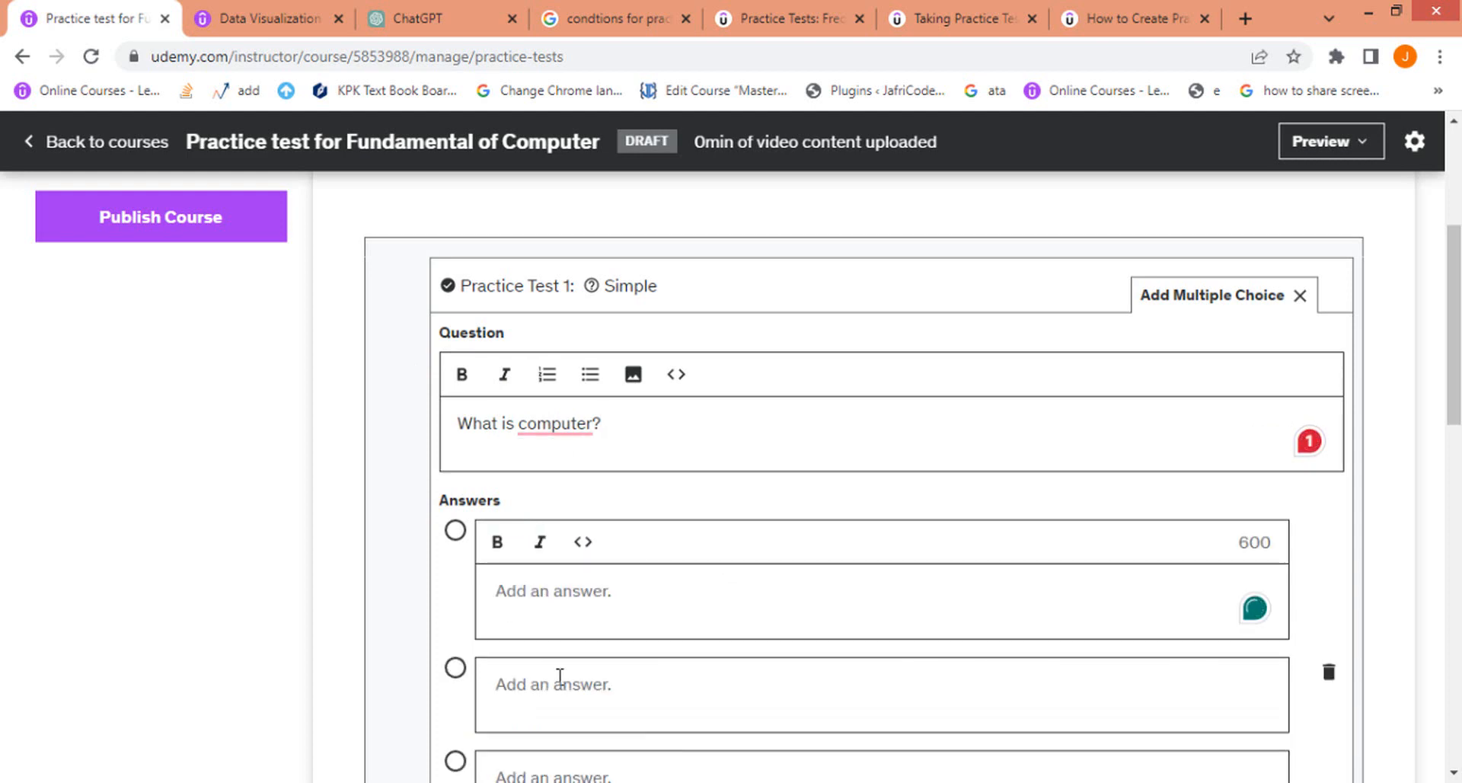
left_click(560, 676)
scroll(571, 665, "down", 2)
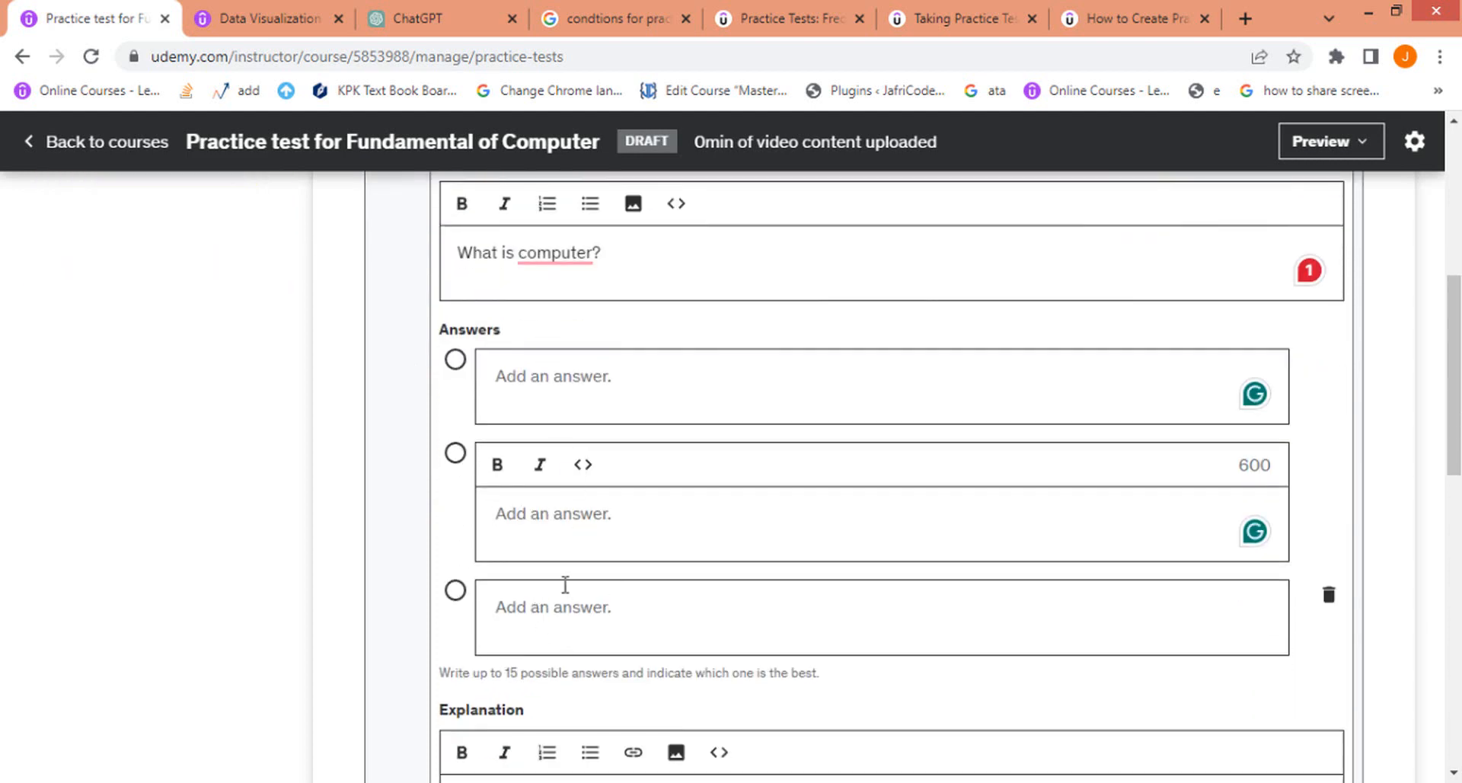
left_click(546, 386)
left_click(455, 359)
scroll(597, 561, "down", 3)
left_click(523, 603)
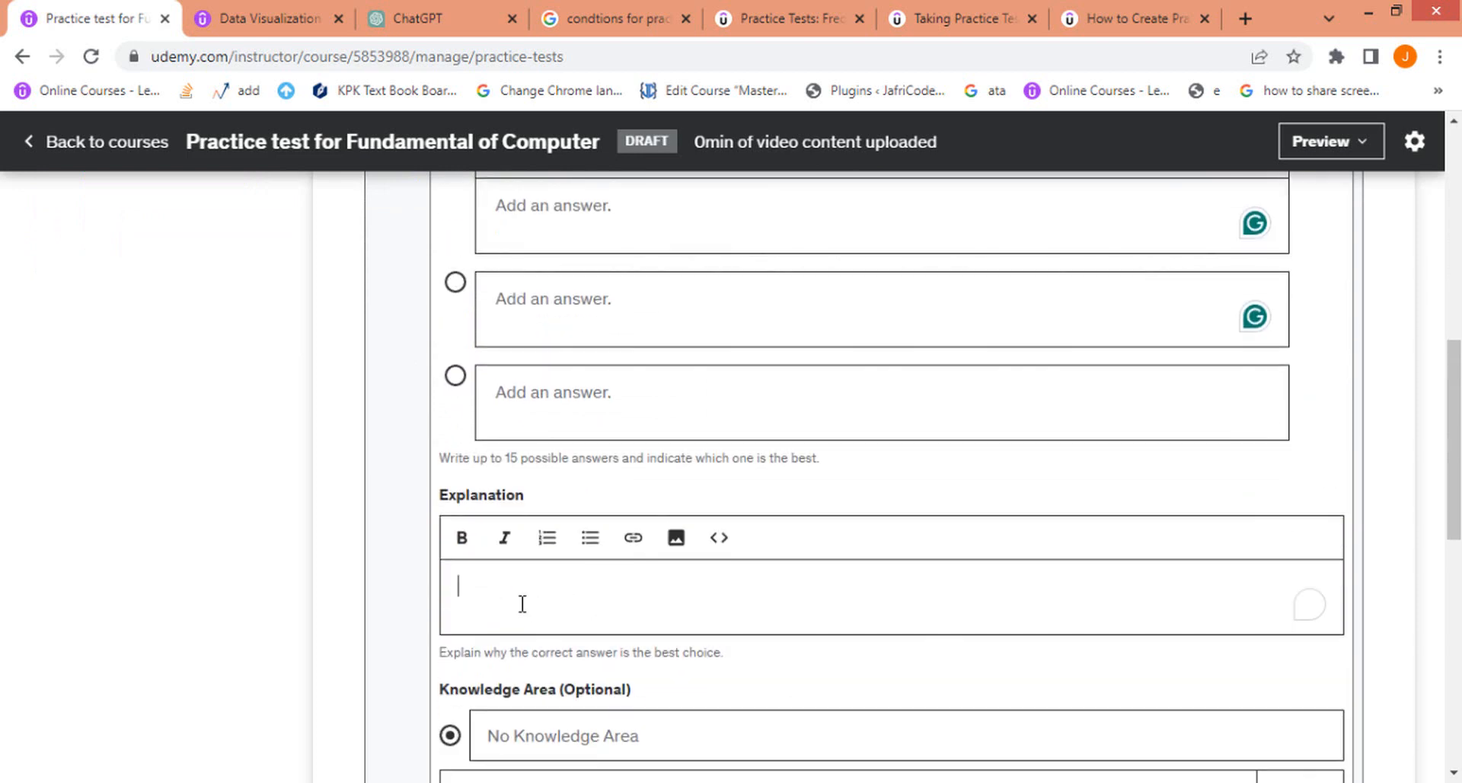
scroll(564, 582, "down", 3)
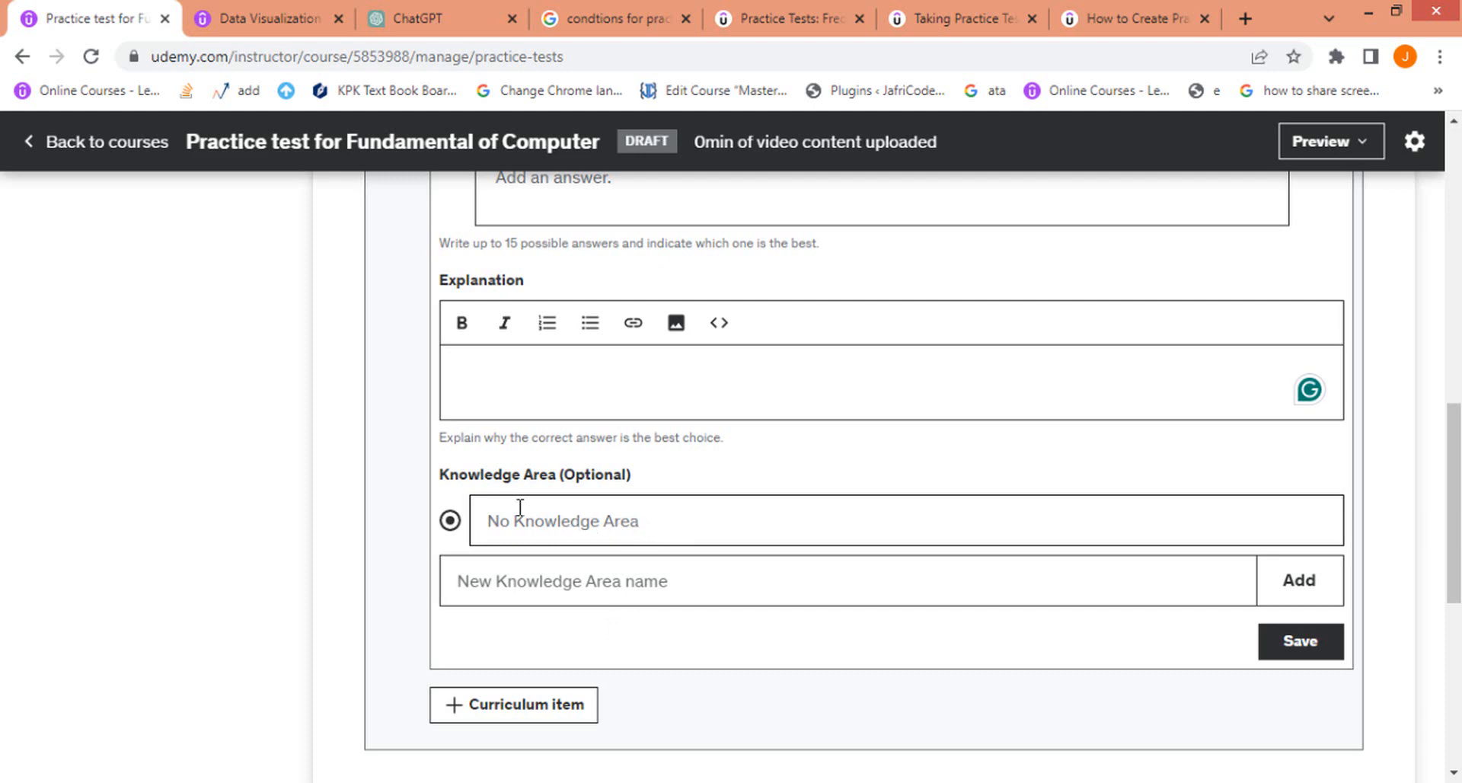
scroll(1076, 707, "up", 3)
scroll(1081, 697, "down", 5)
scroll(1077, 689, "up", 13)
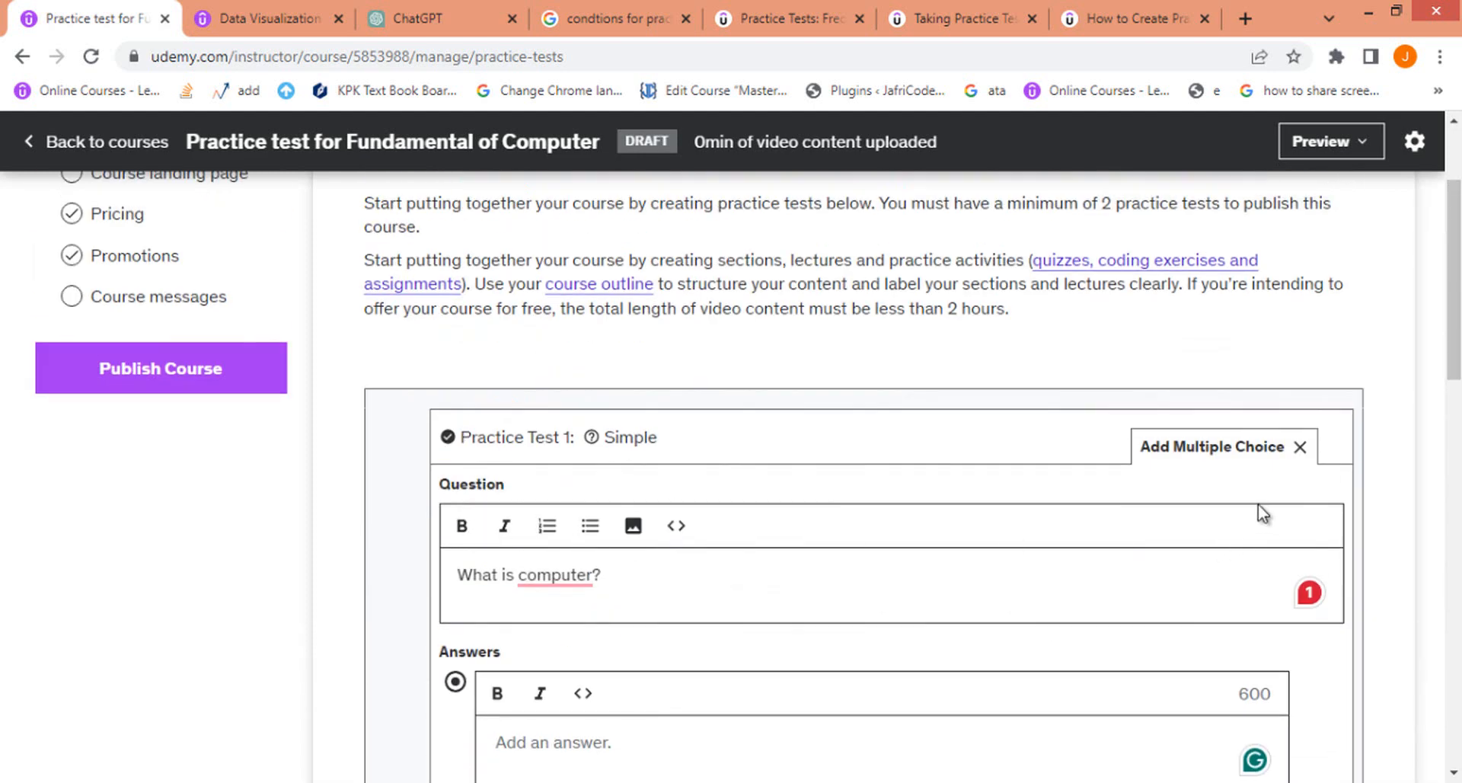
left_click(1302, 447)
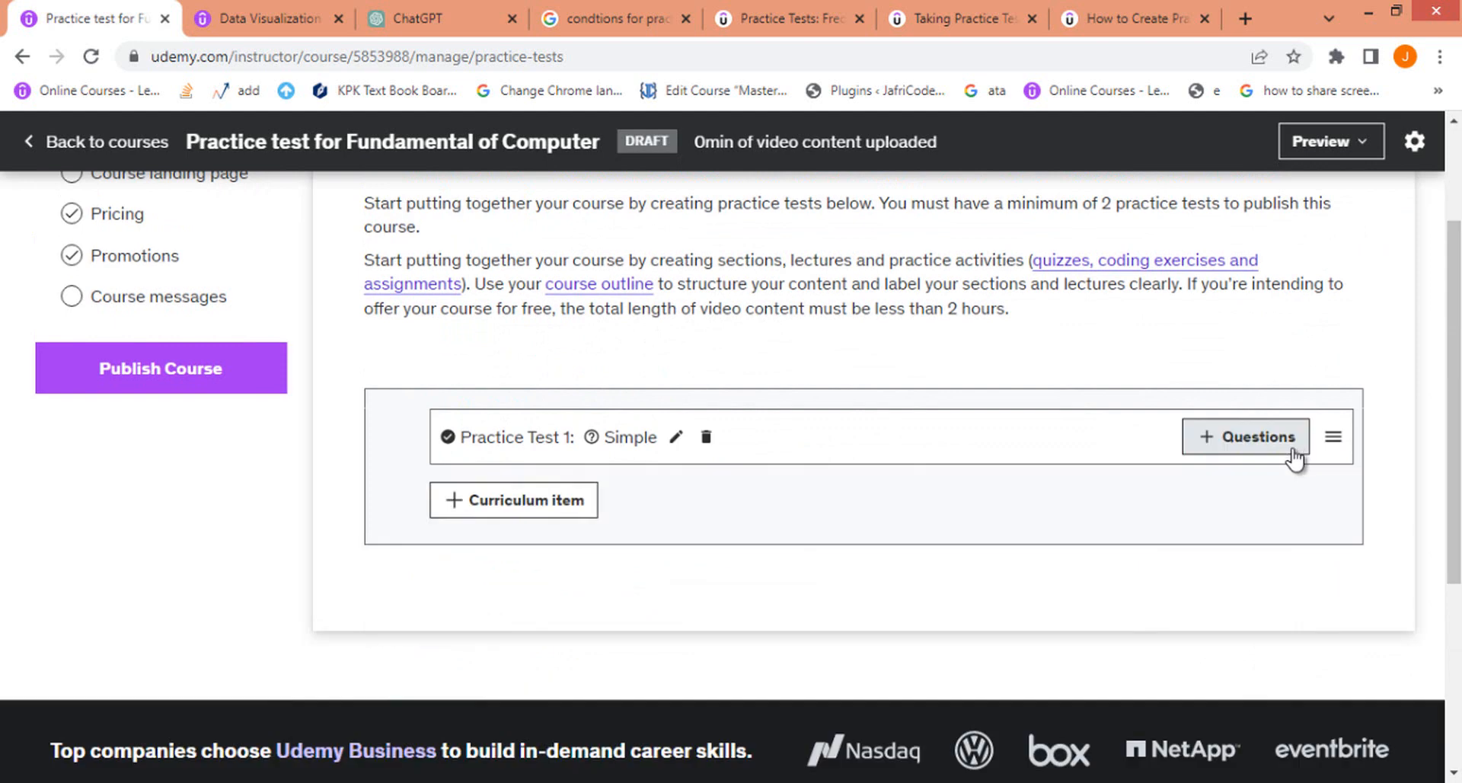
Open a blank single multiple-choice question form in the Simple practice test
left_click(1227, 435)
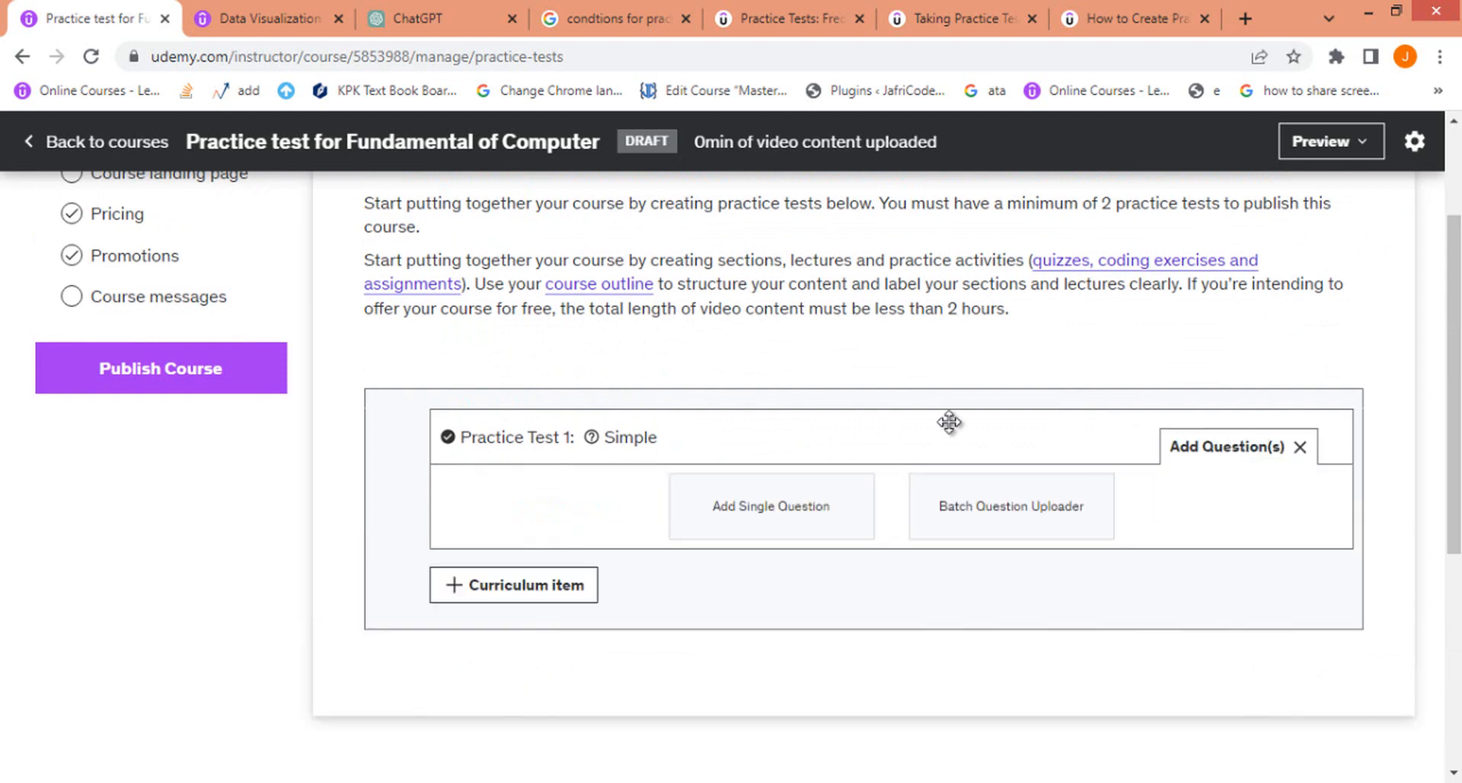
left_click(764, 501)
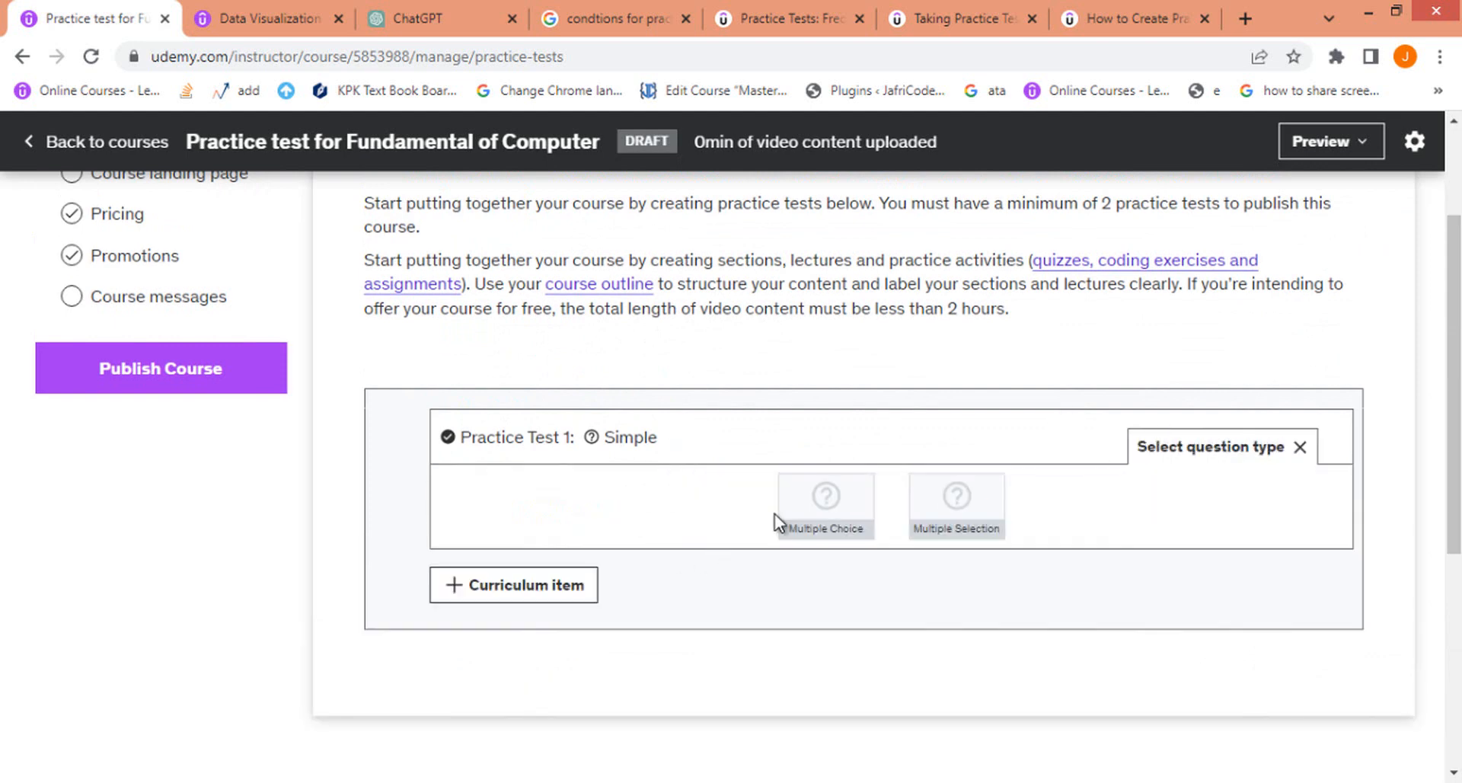
left_click(842, 537)
scroll(531, 533, "down", 1)
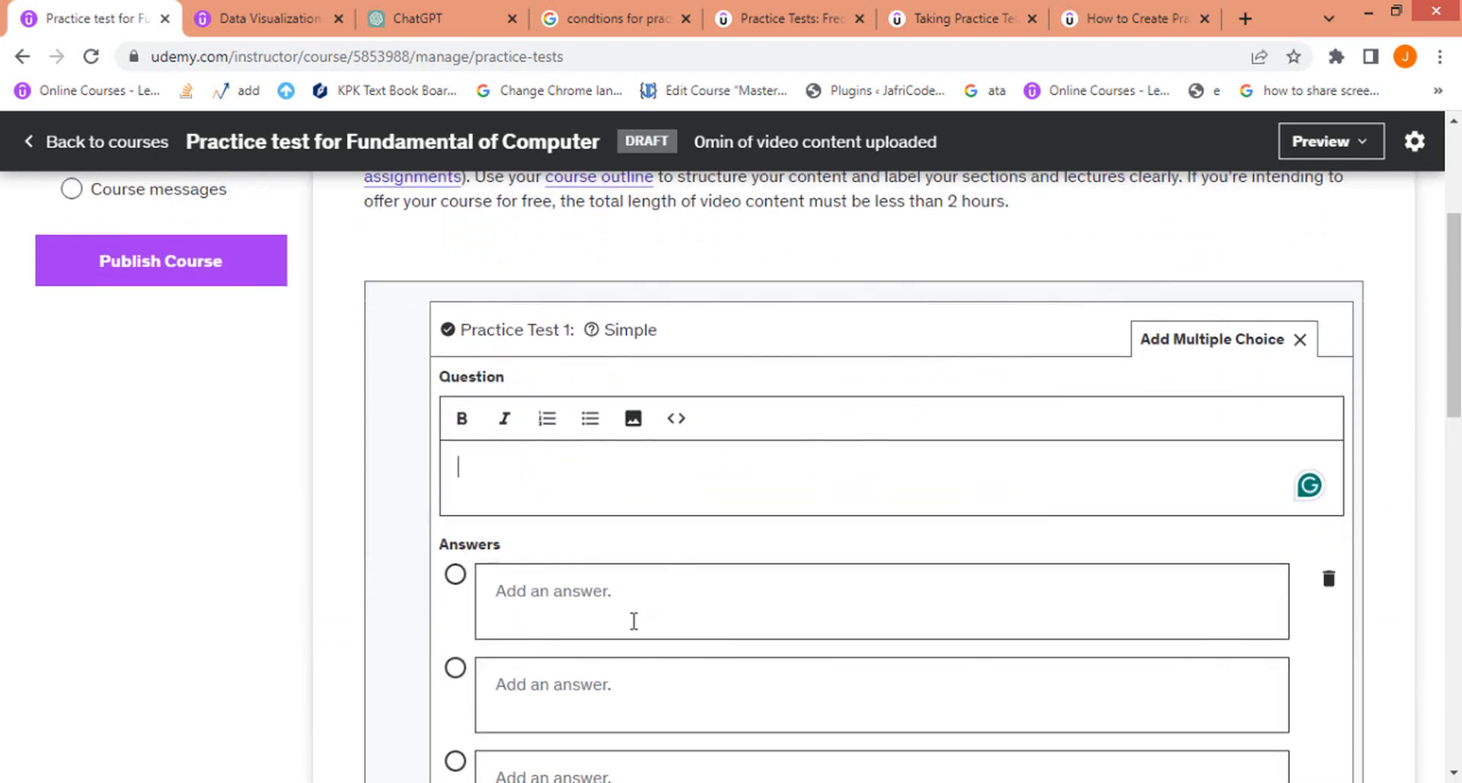
scroll(632, 619, "down", 2)
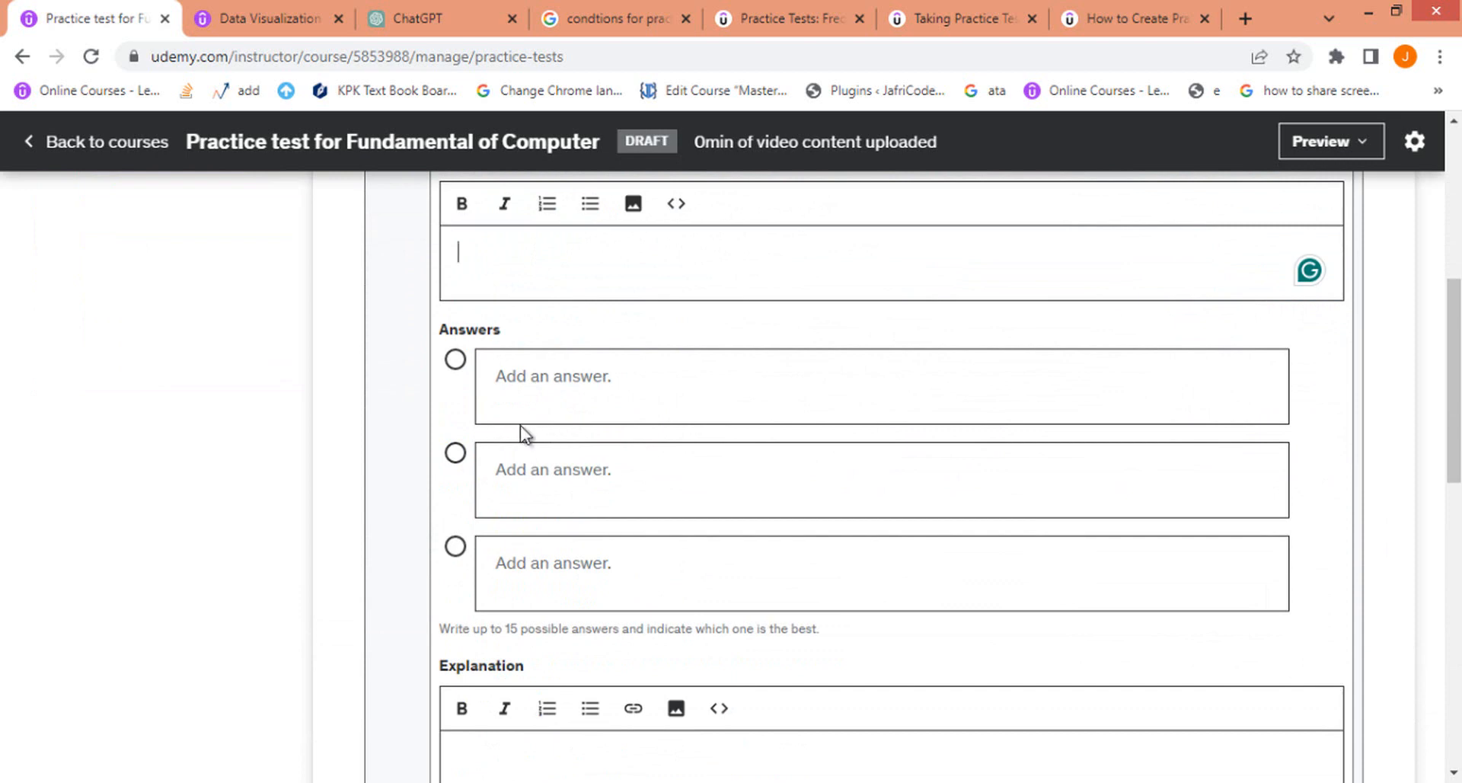
left_click(454, 361)
scroll(788, 626, "down", 3)
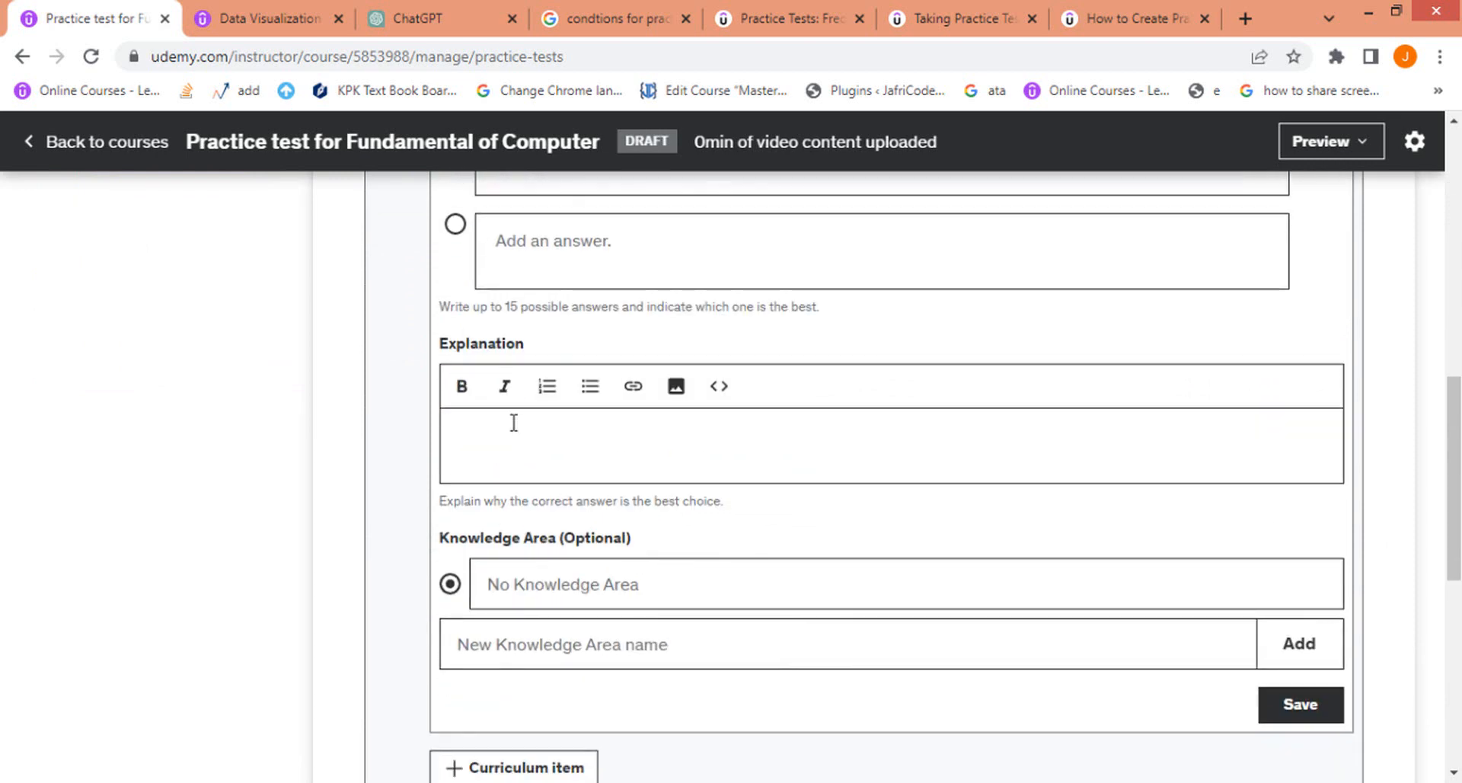
left_click(510, 455)
scroll(543, 426, "up", 1)
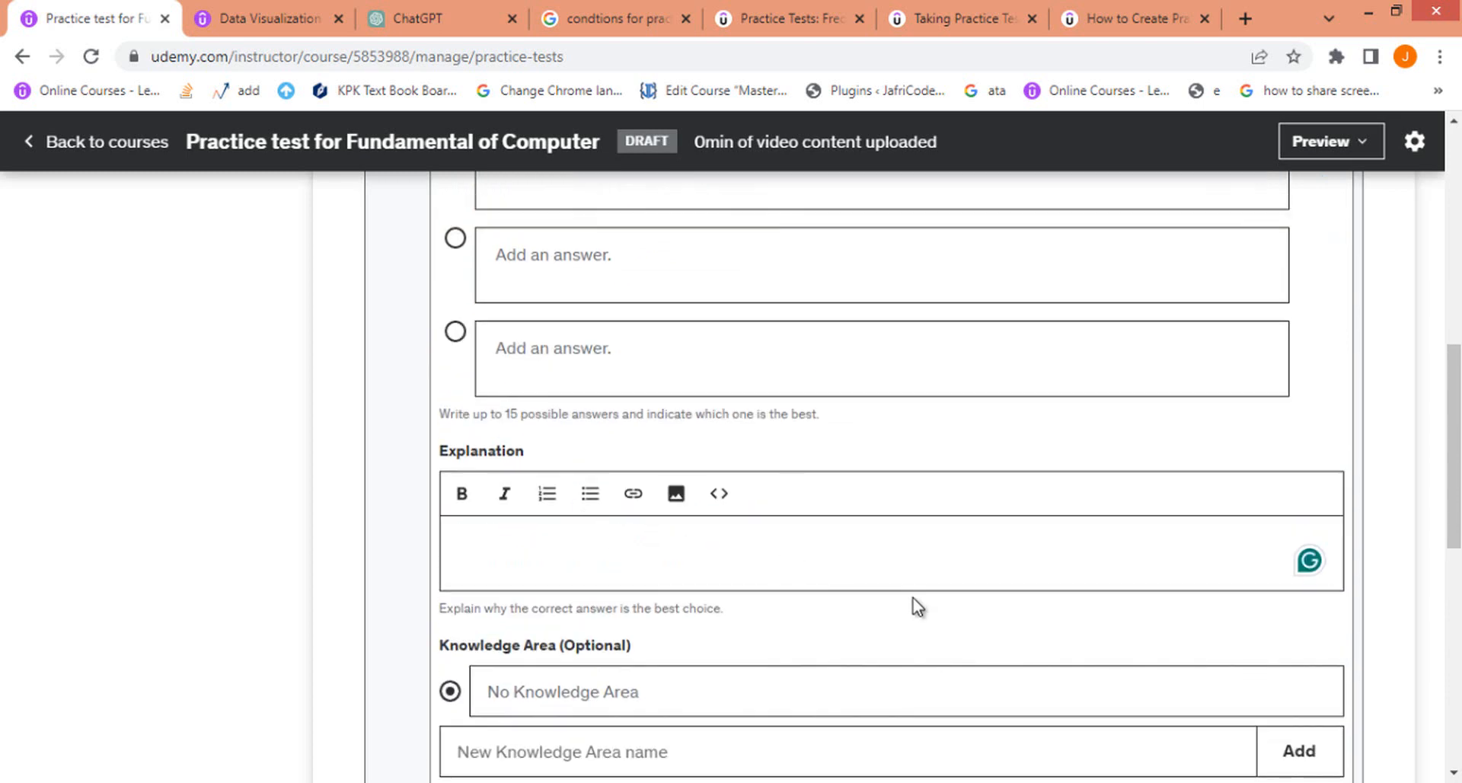
scroll(917, 603, "down", 2)
left_click(1325, 638)
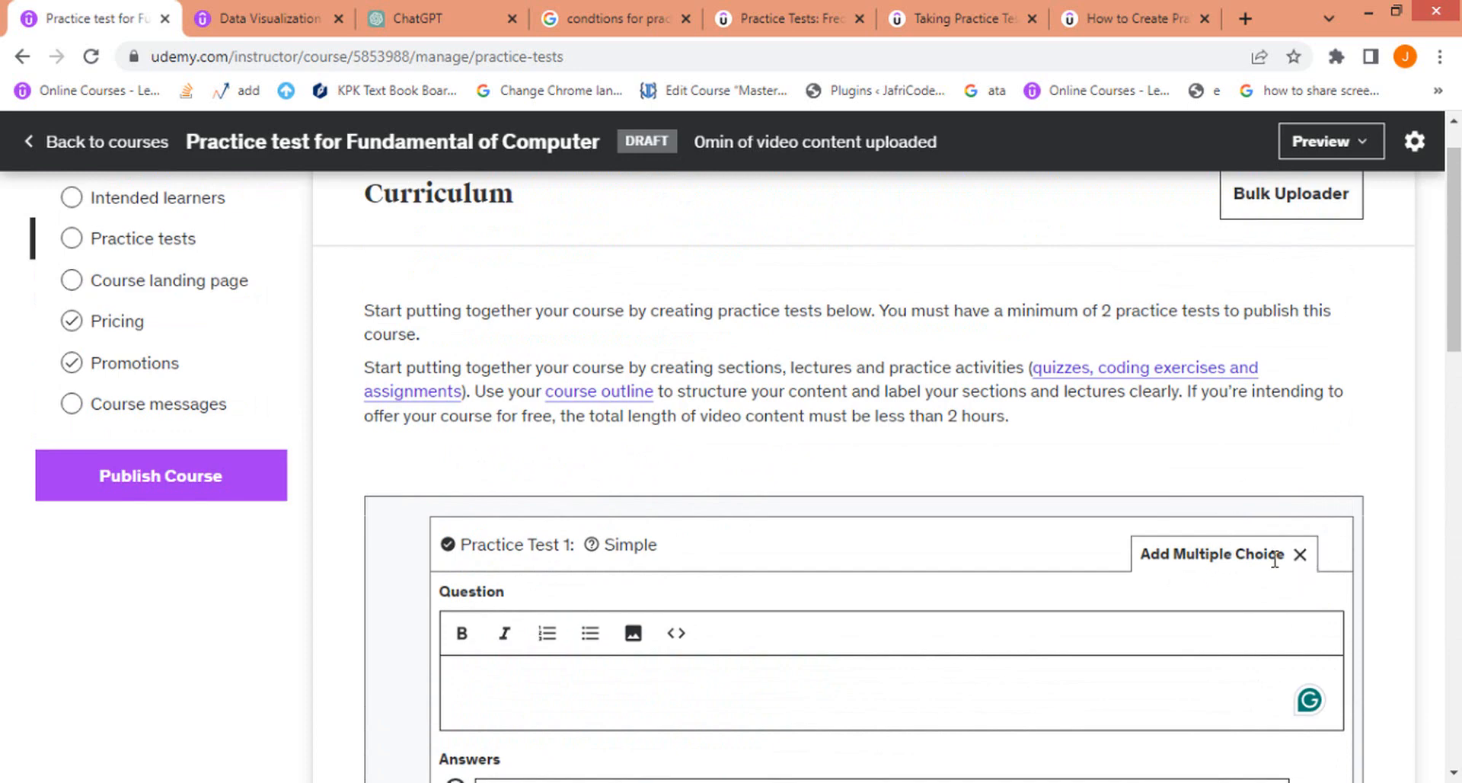
scroll(549, 708, "down", 4)
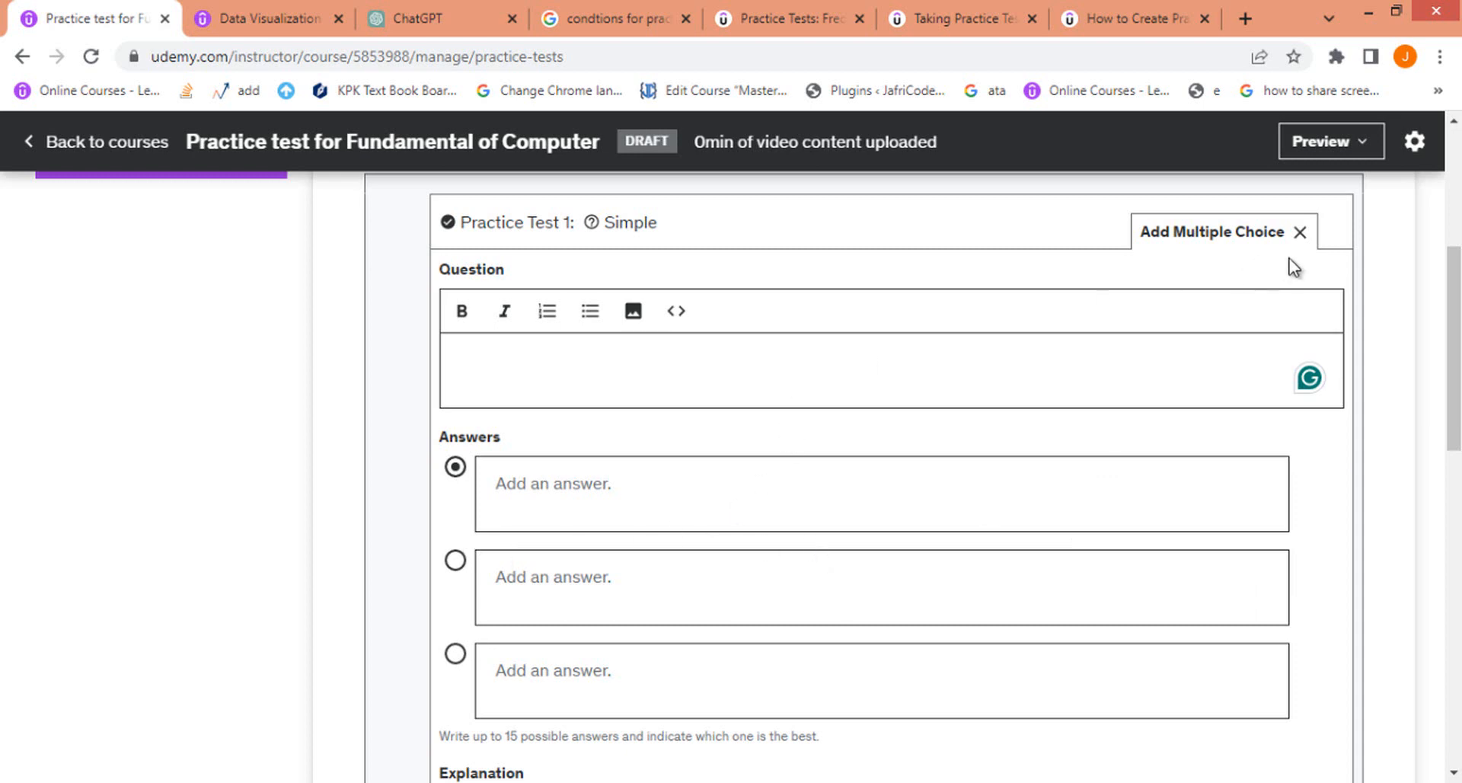
left_click(1300, 233)
Open the batch question uploader for the Simple practice test
scroll(989, 426, "up", 2)
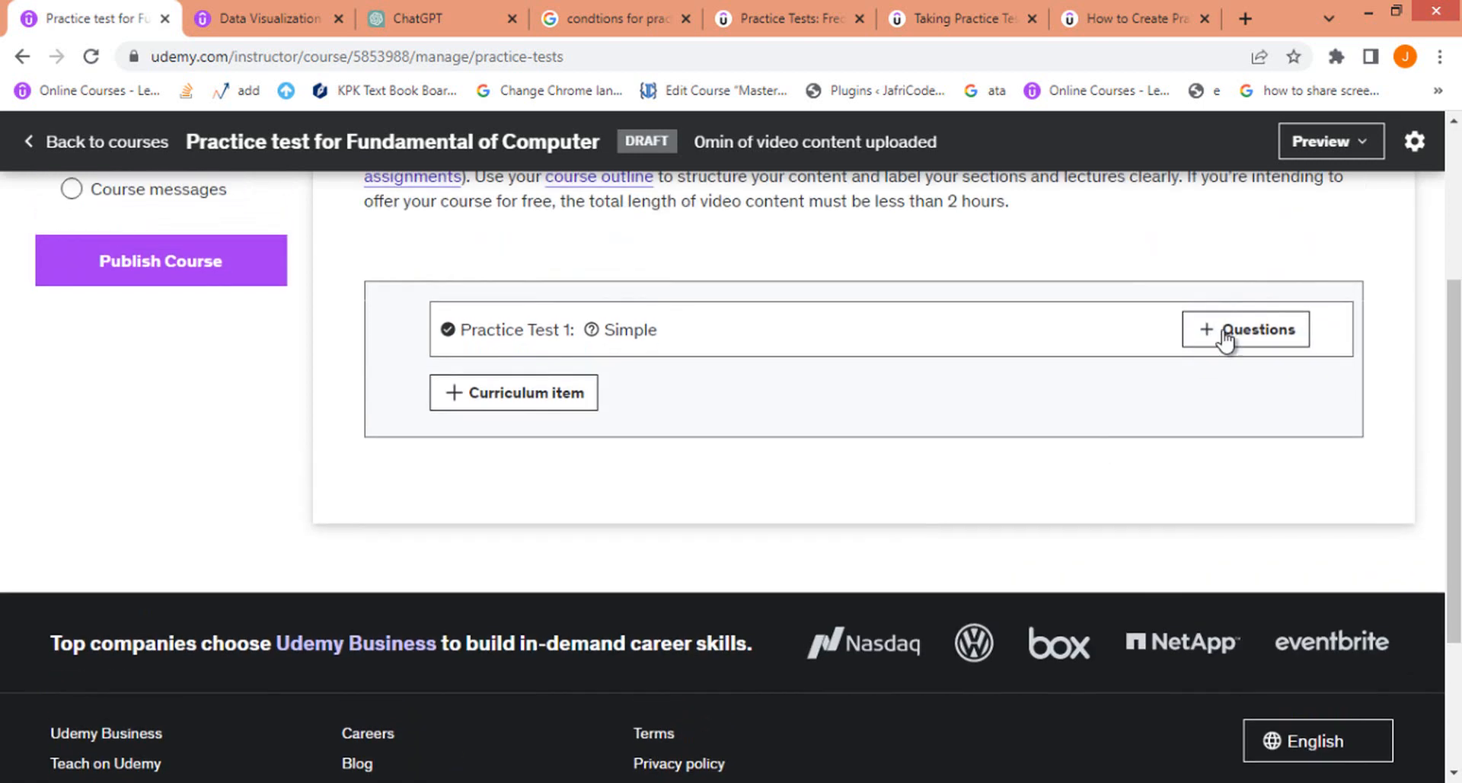
left_click(1230, 323)
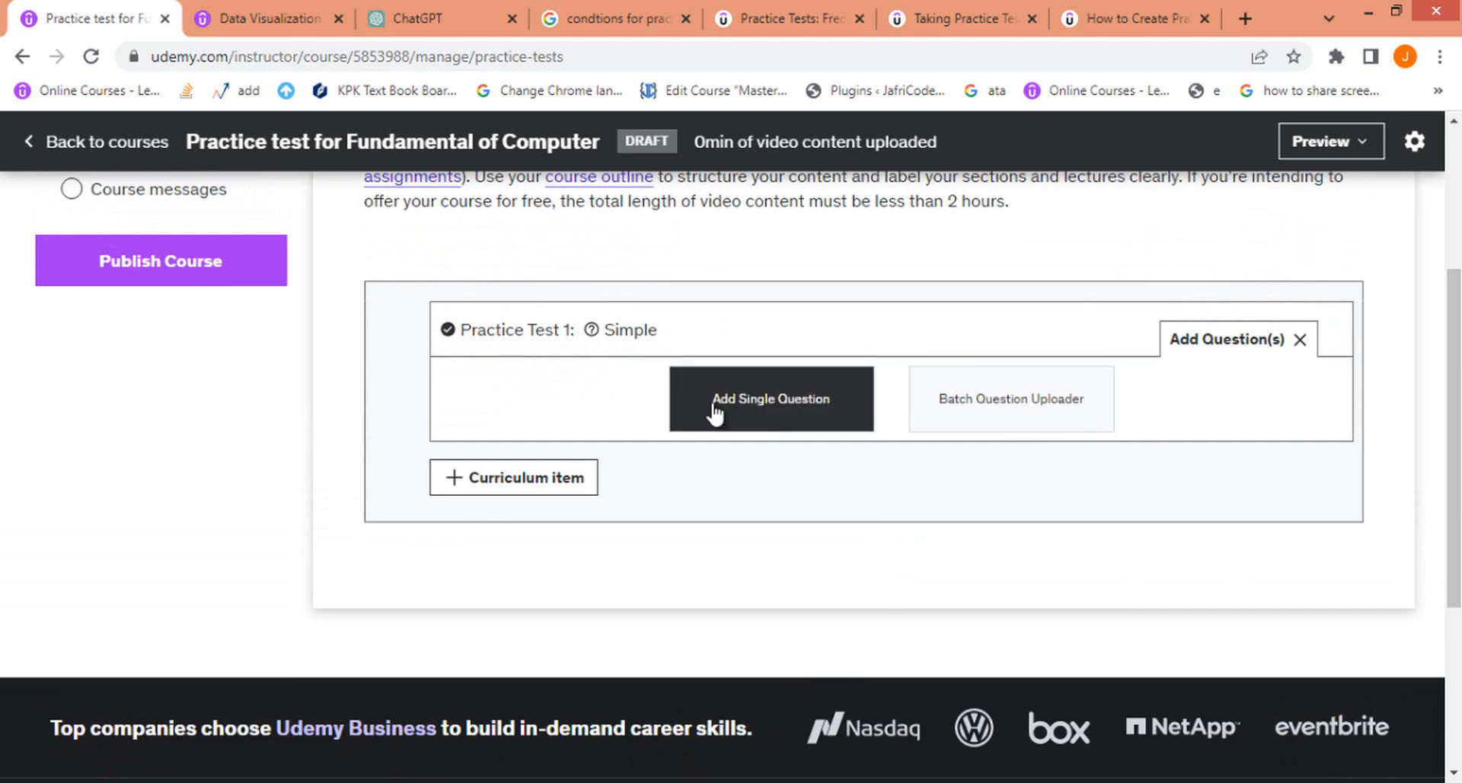
left_click(1020, 415)
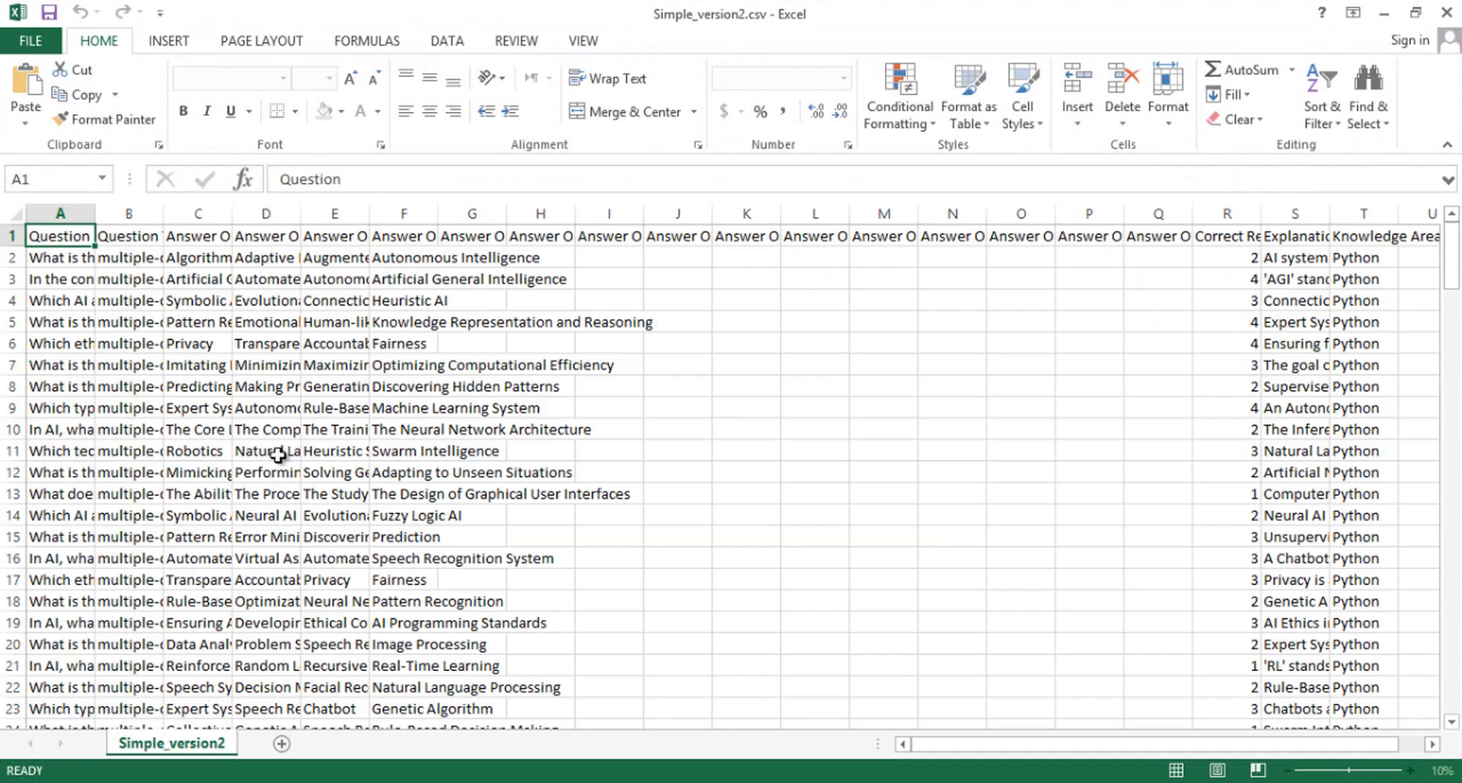
Auto-fit the Question column in Simple_version2.csv in Excel and look through the questions down to the last row
double_click(95, 213)
left_click_drag(1449, 268, 1457, 761)
scroll(23, 548, "down", 3)
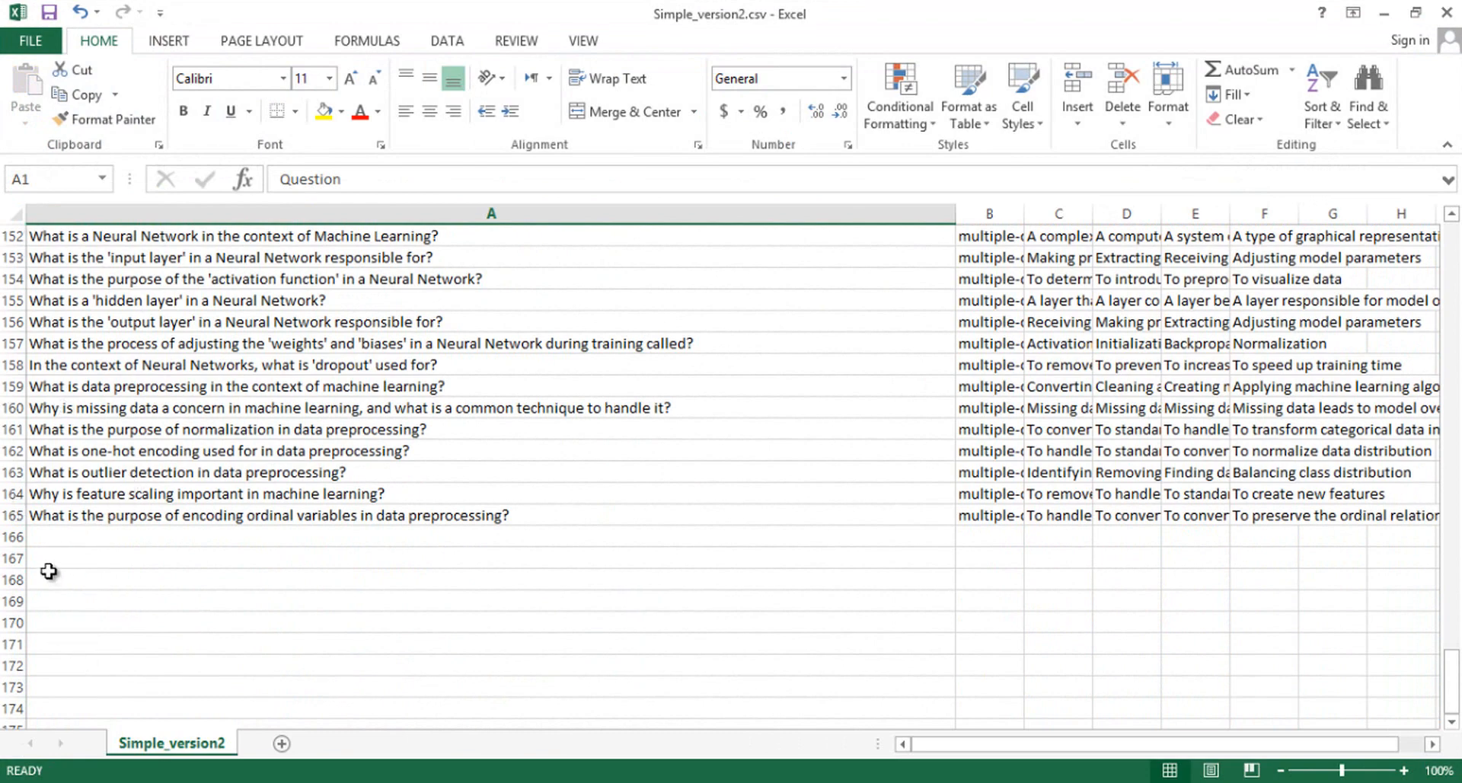
left_click_drag(1456, 696, 1451, 231)
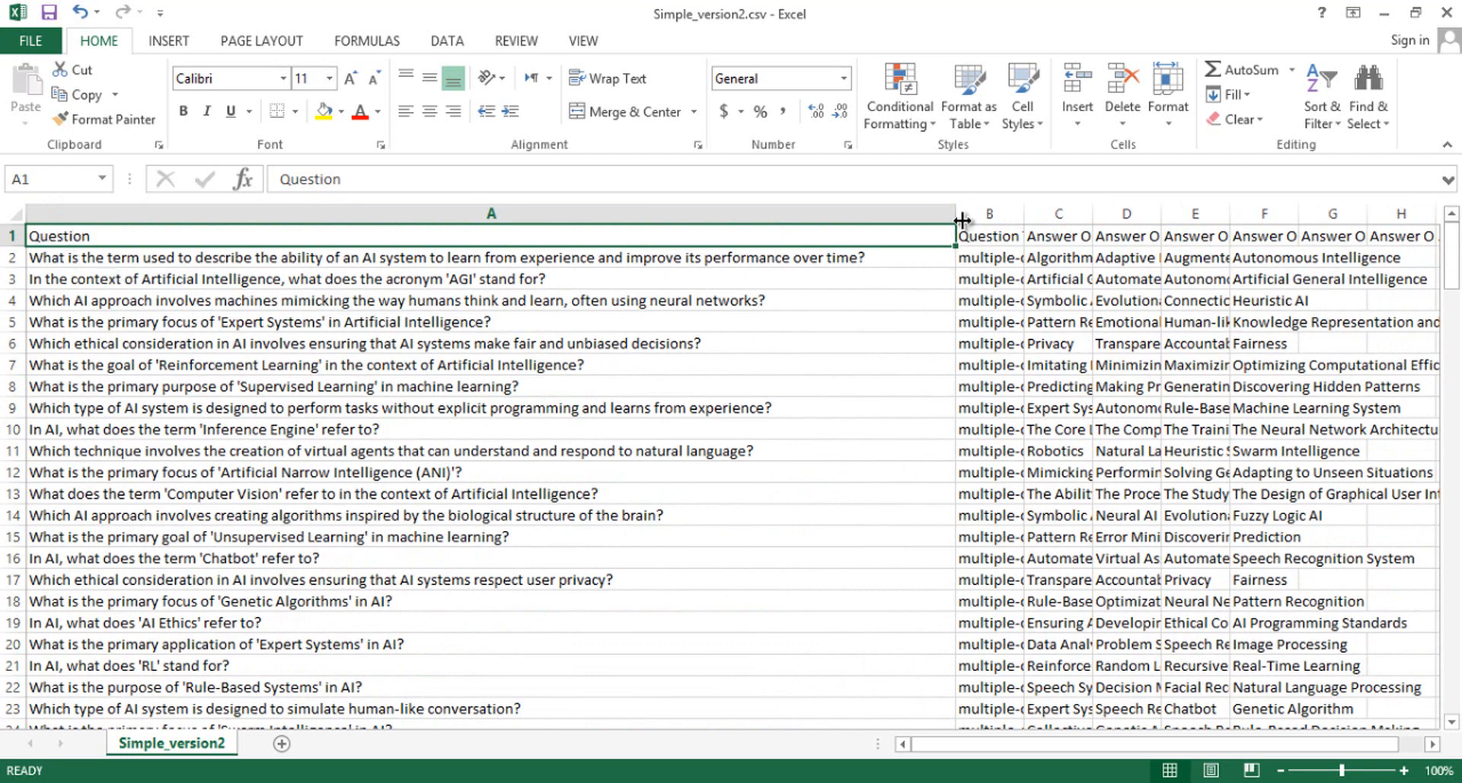
Auto-fit the Question Type column and the first two answer option columns to examine their contents
double_click(1025, 213)
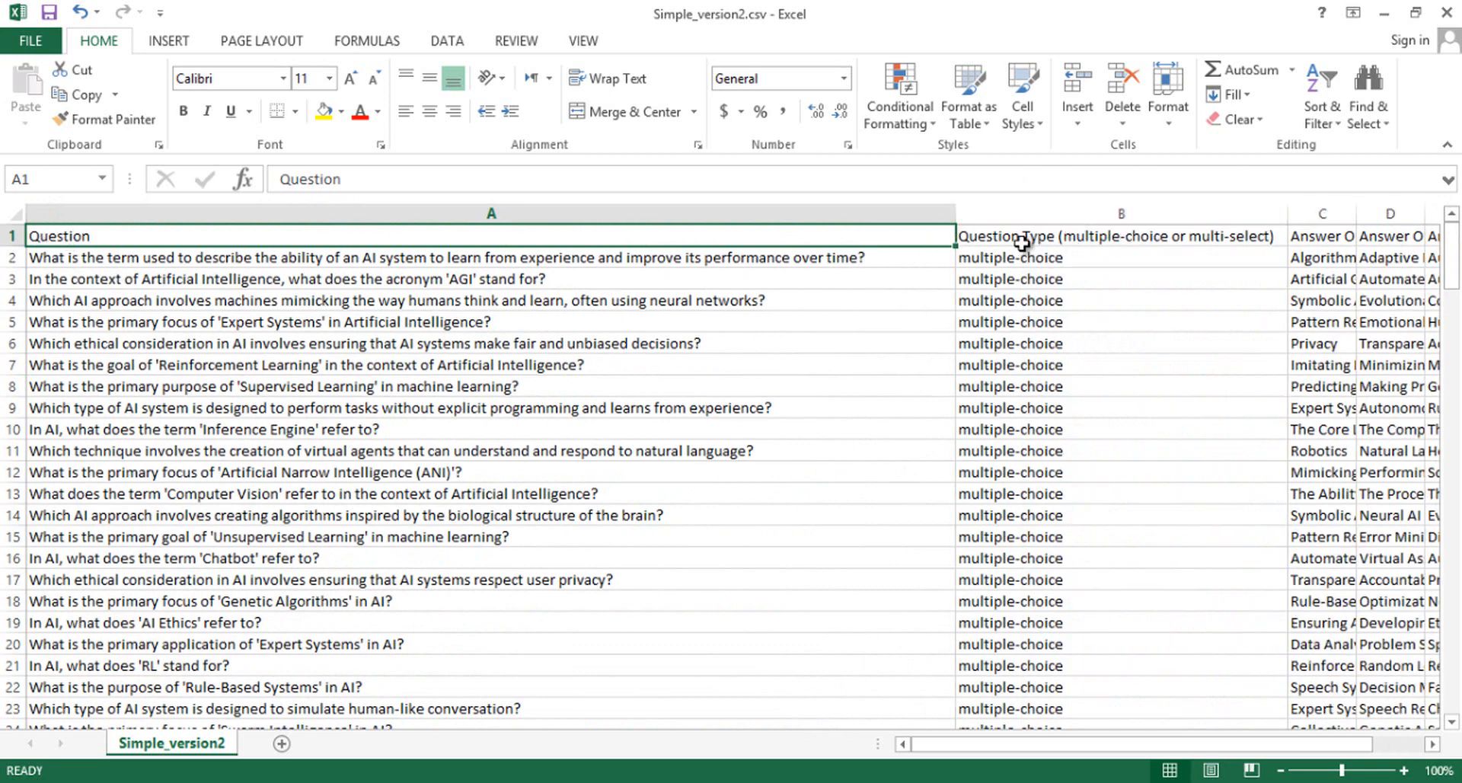
mouse_move(958, 737)
left_mouse_down()
mouse_move(1089, 742)
mouse_move(970, 738)
left_mouse_up()
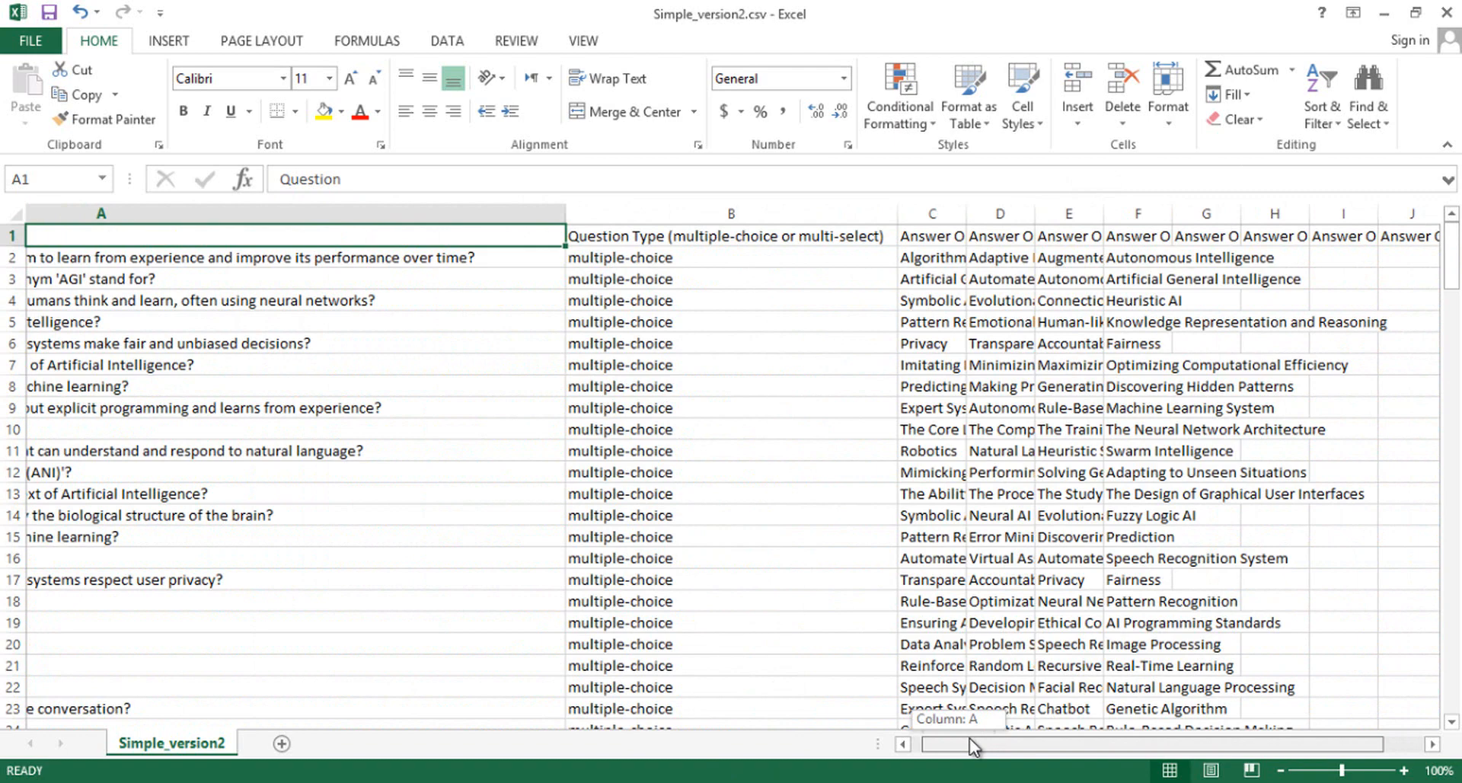
left_click_drag(970, 738, 986, 738)
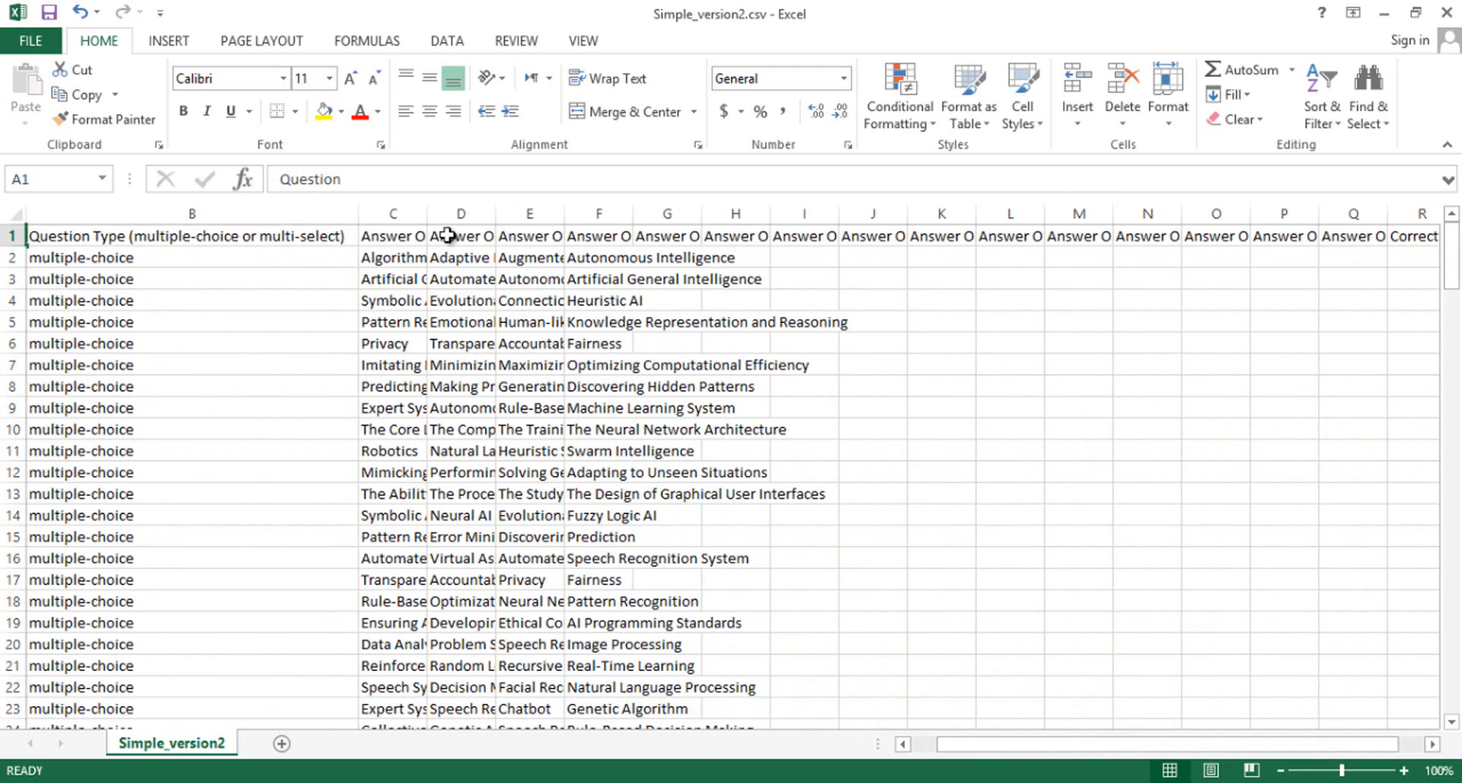
double_click(427, 214)
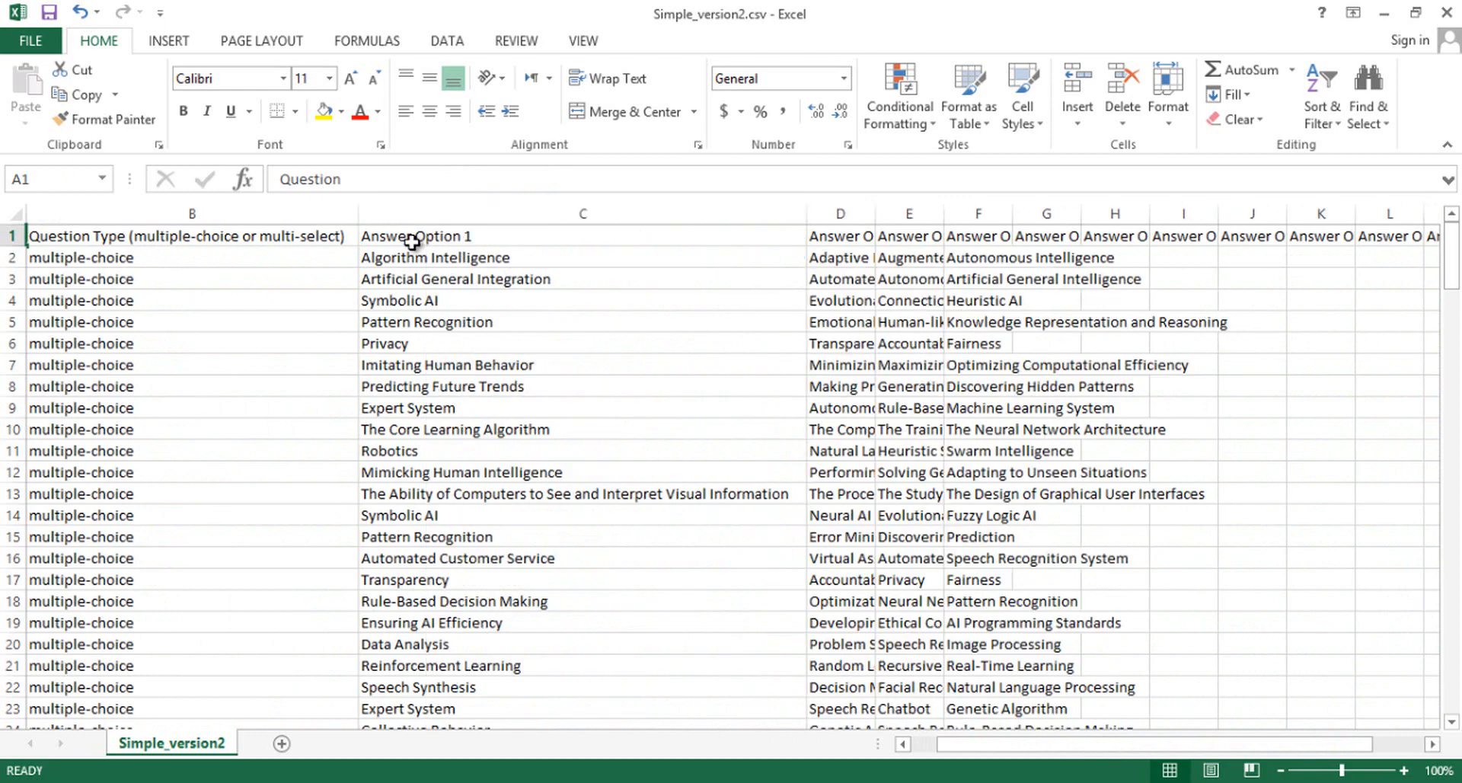
double_click(875, 213)
Auto-fit the Correct Response and Explanation columns and examine them along with the Knowledge Area column
left_click_drag(1177, 743, 1305, 738)
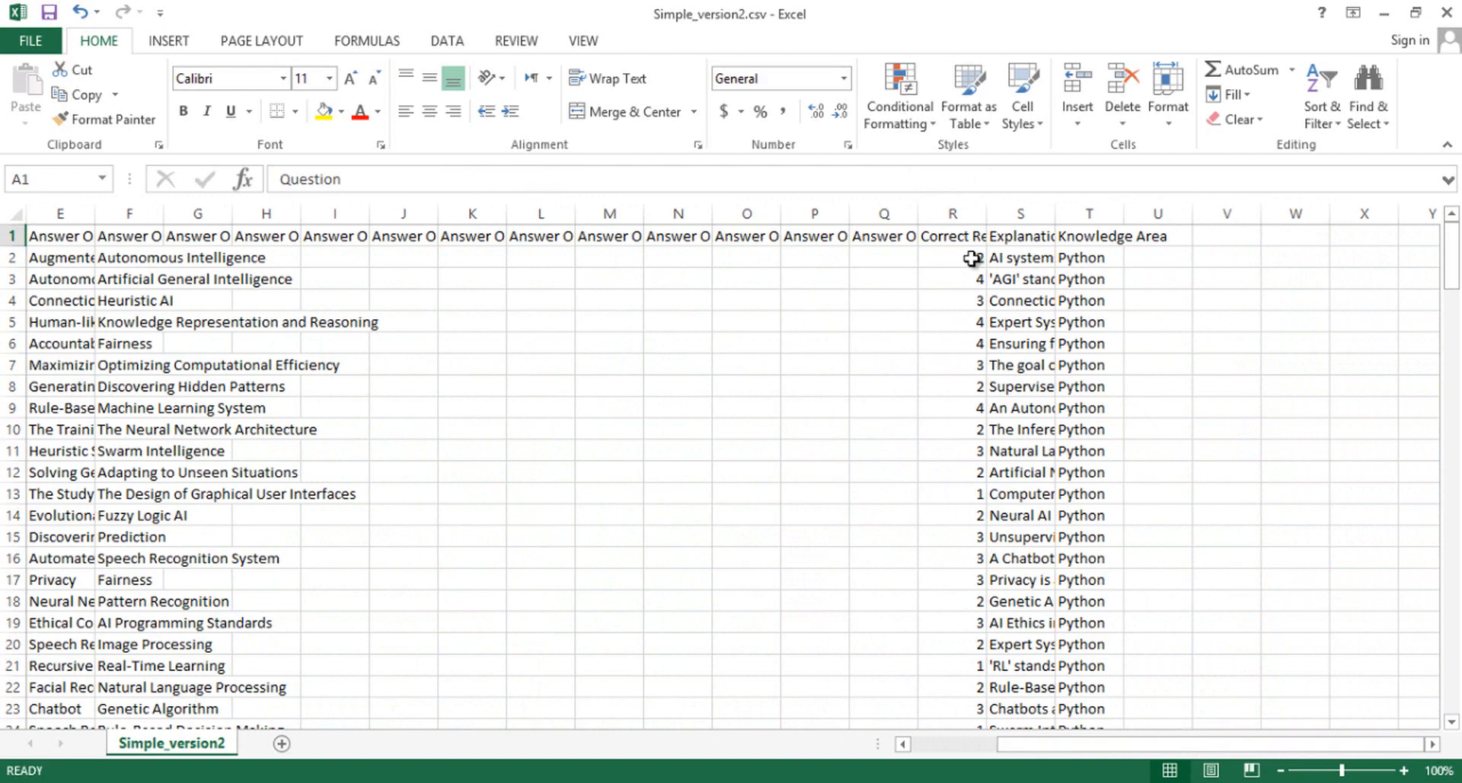
left_click(948, 212)
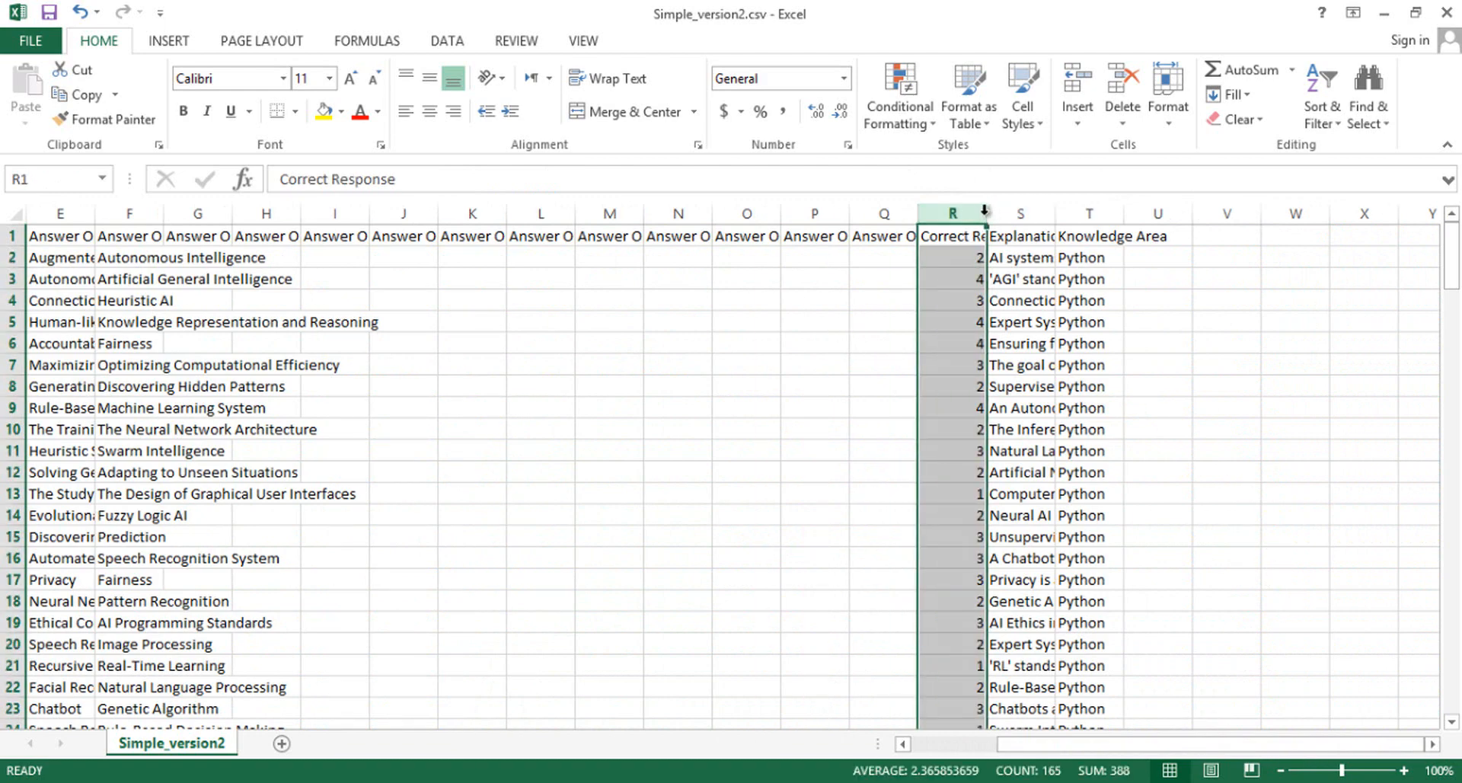
double_click(987, 212)
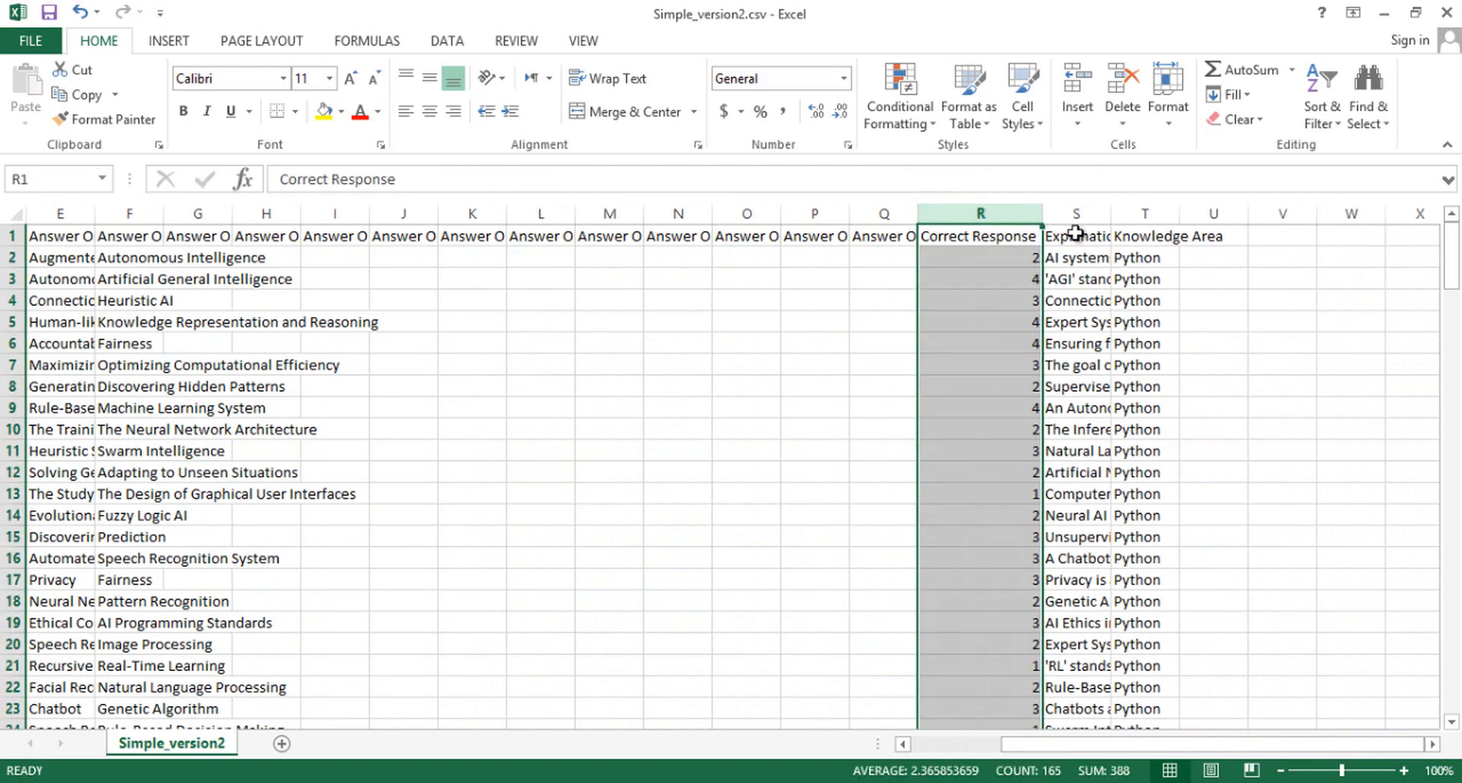
double_click(1110, 214)
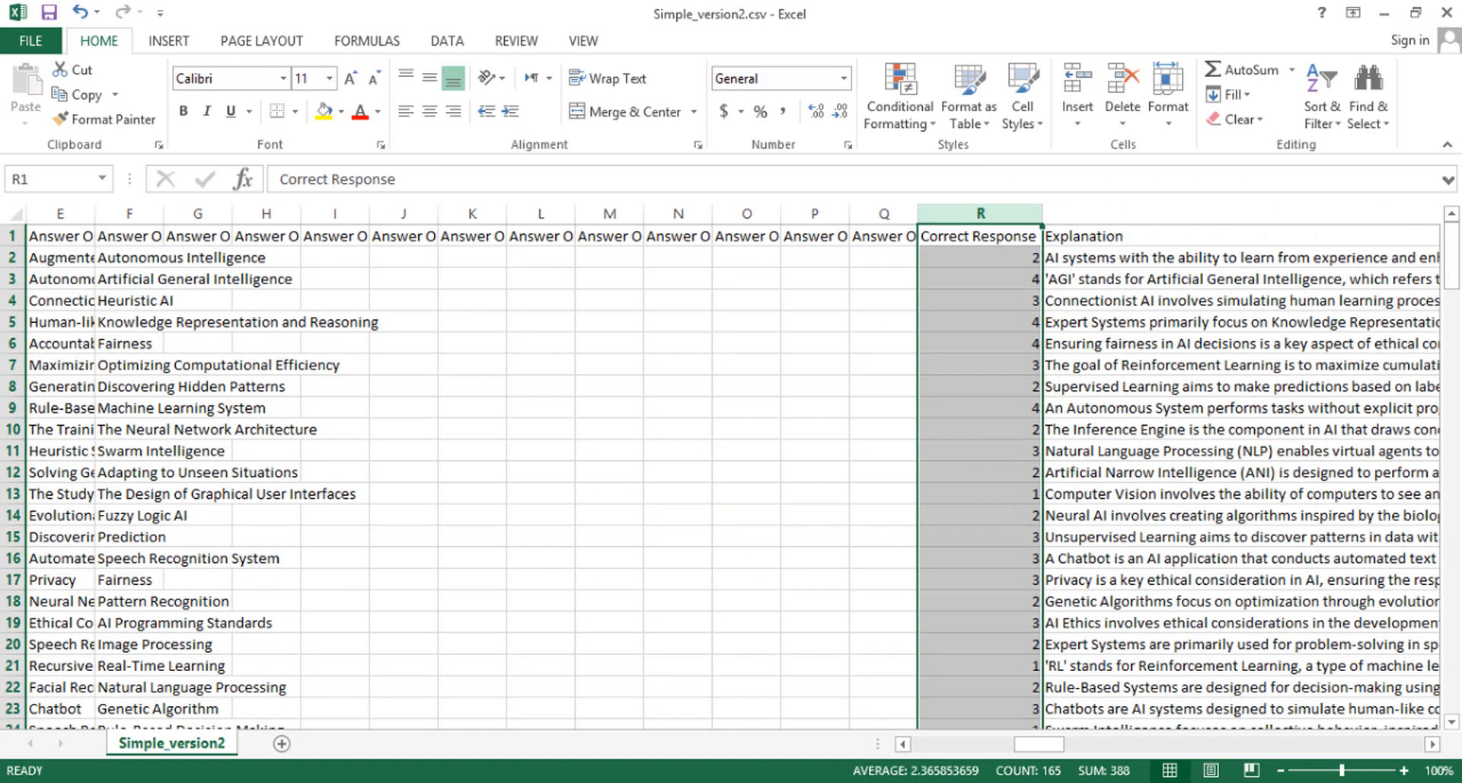
left_click_drag(1032, 748, 1446, 720)
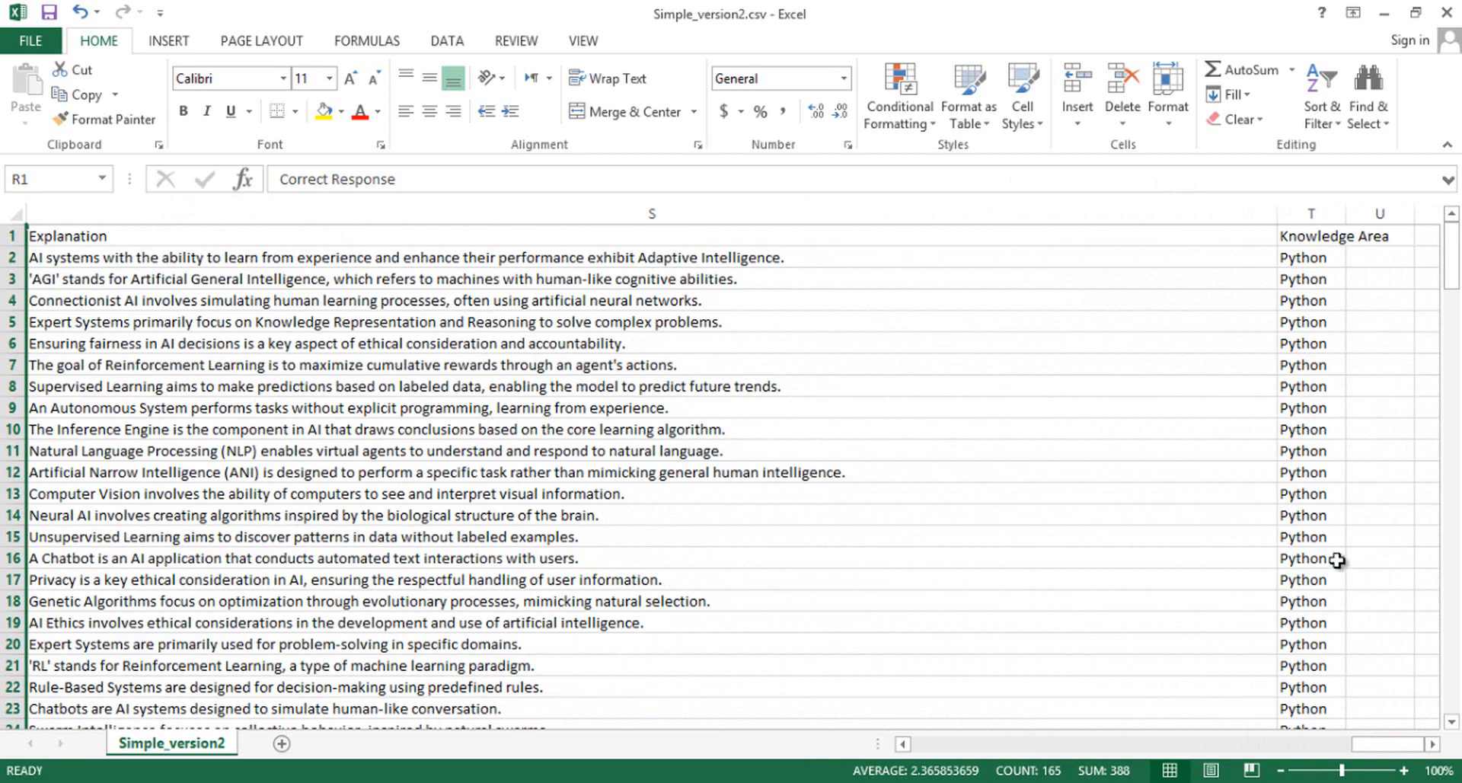
left_click_drag(1396, 745, 1038, 682)
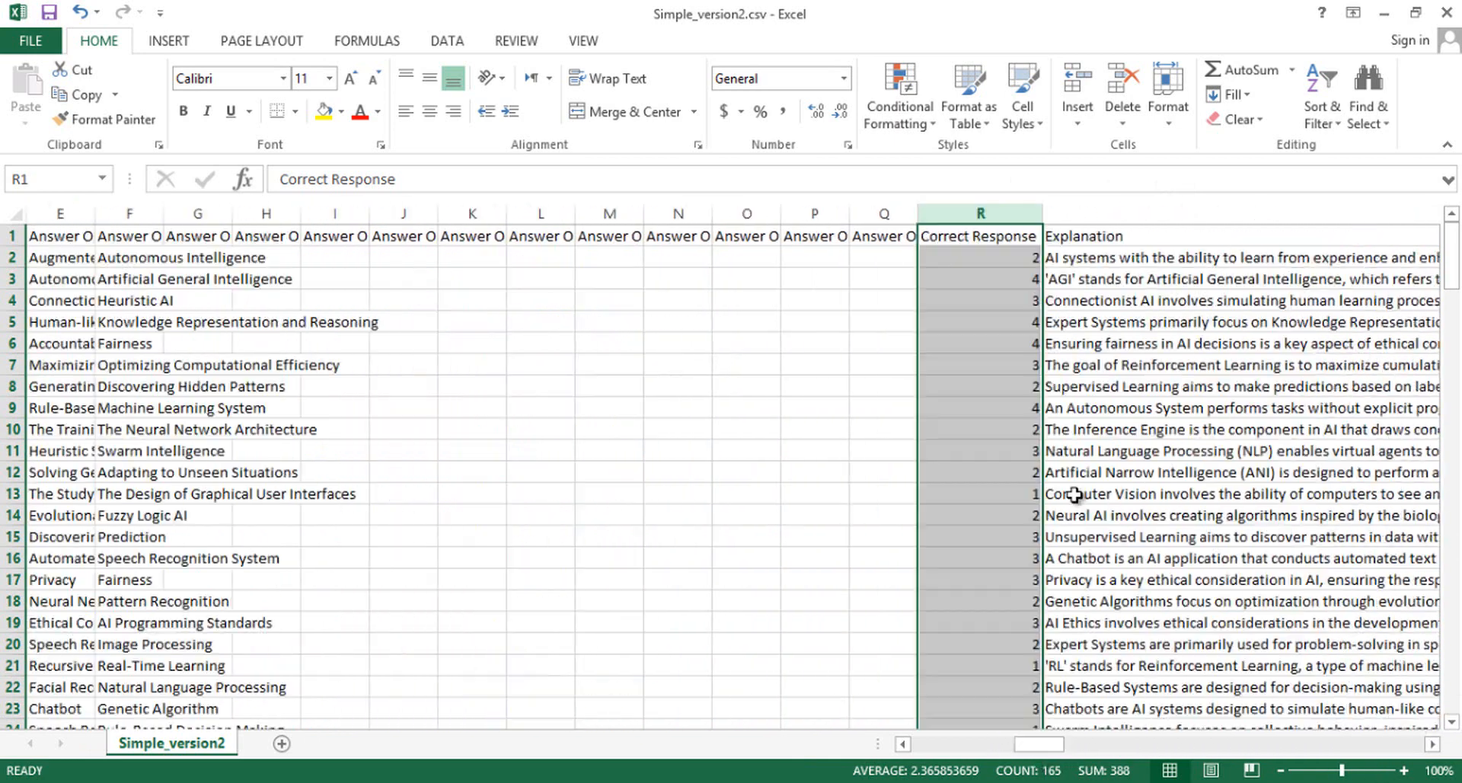
Cancel saving Simple_version2.csv and close the workbook without keeping the changes
key("ctrl+s")
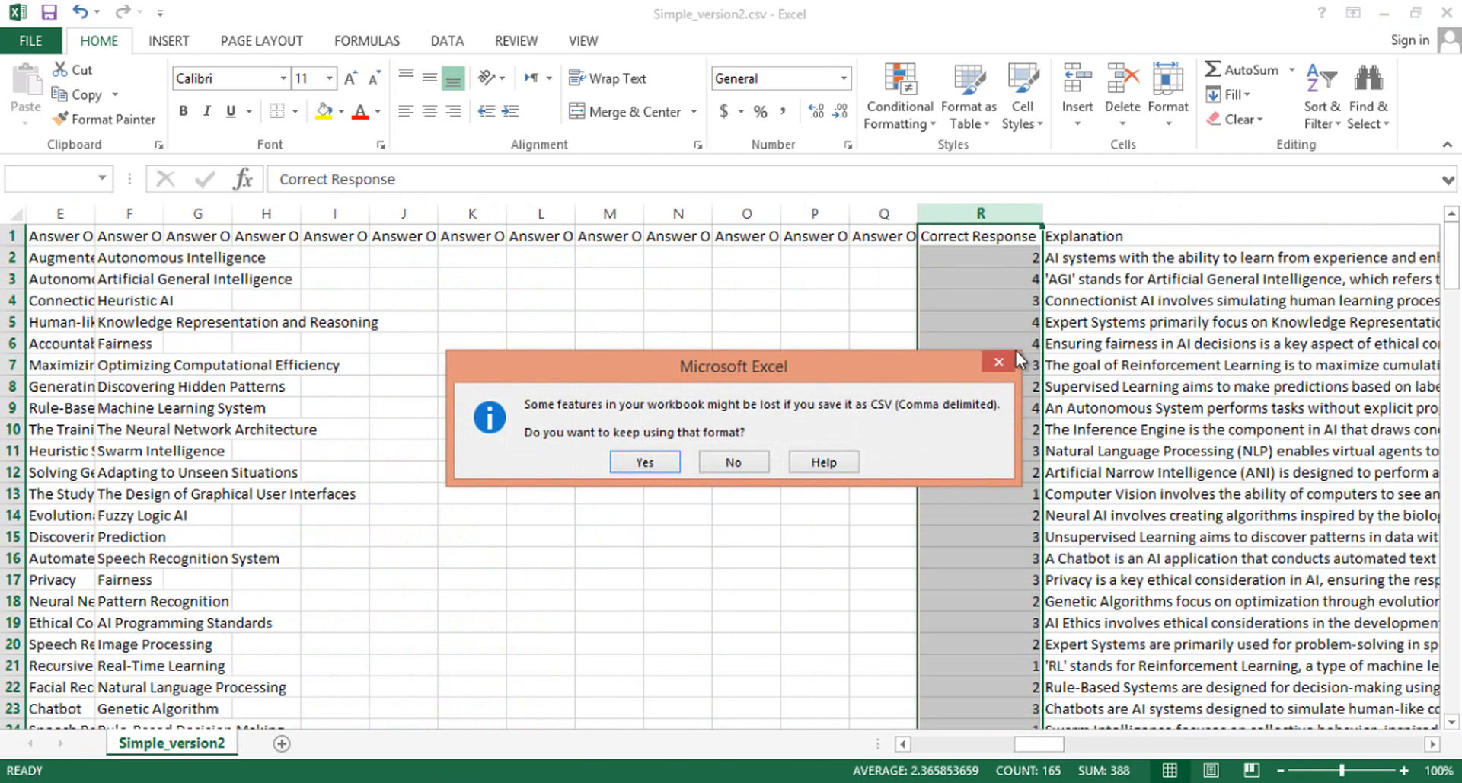
left_click(983, 357)
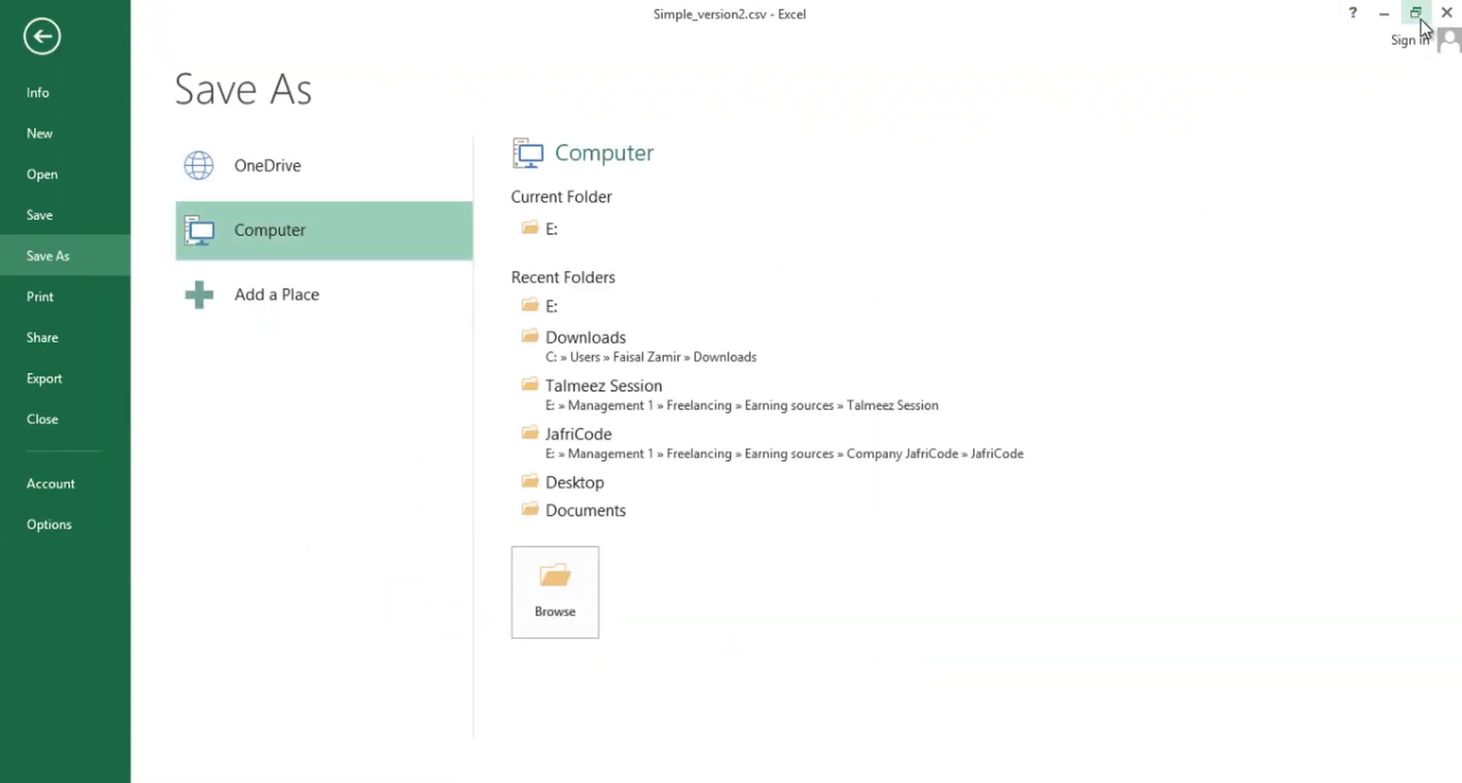
left_click(1446, 13)
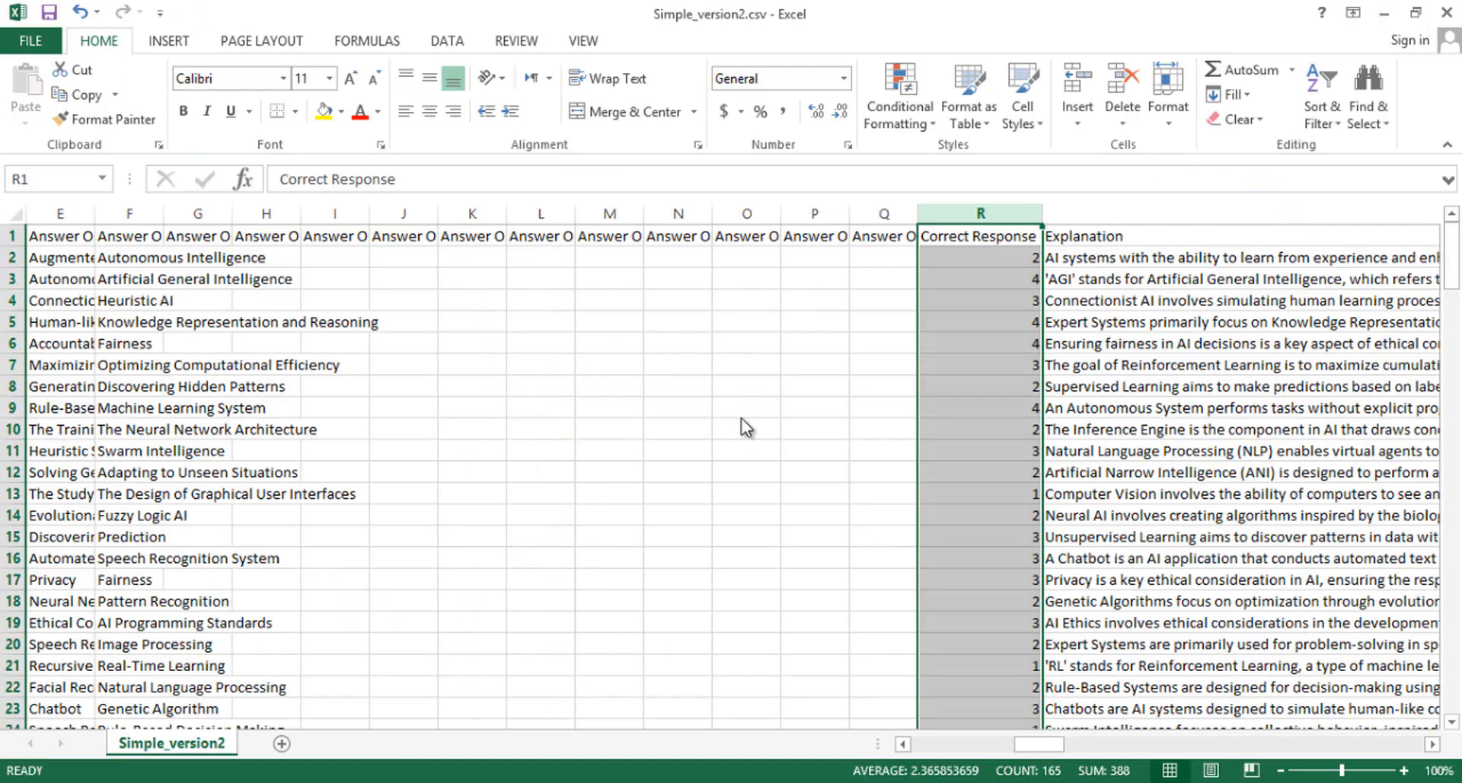
left_click(730, 425)
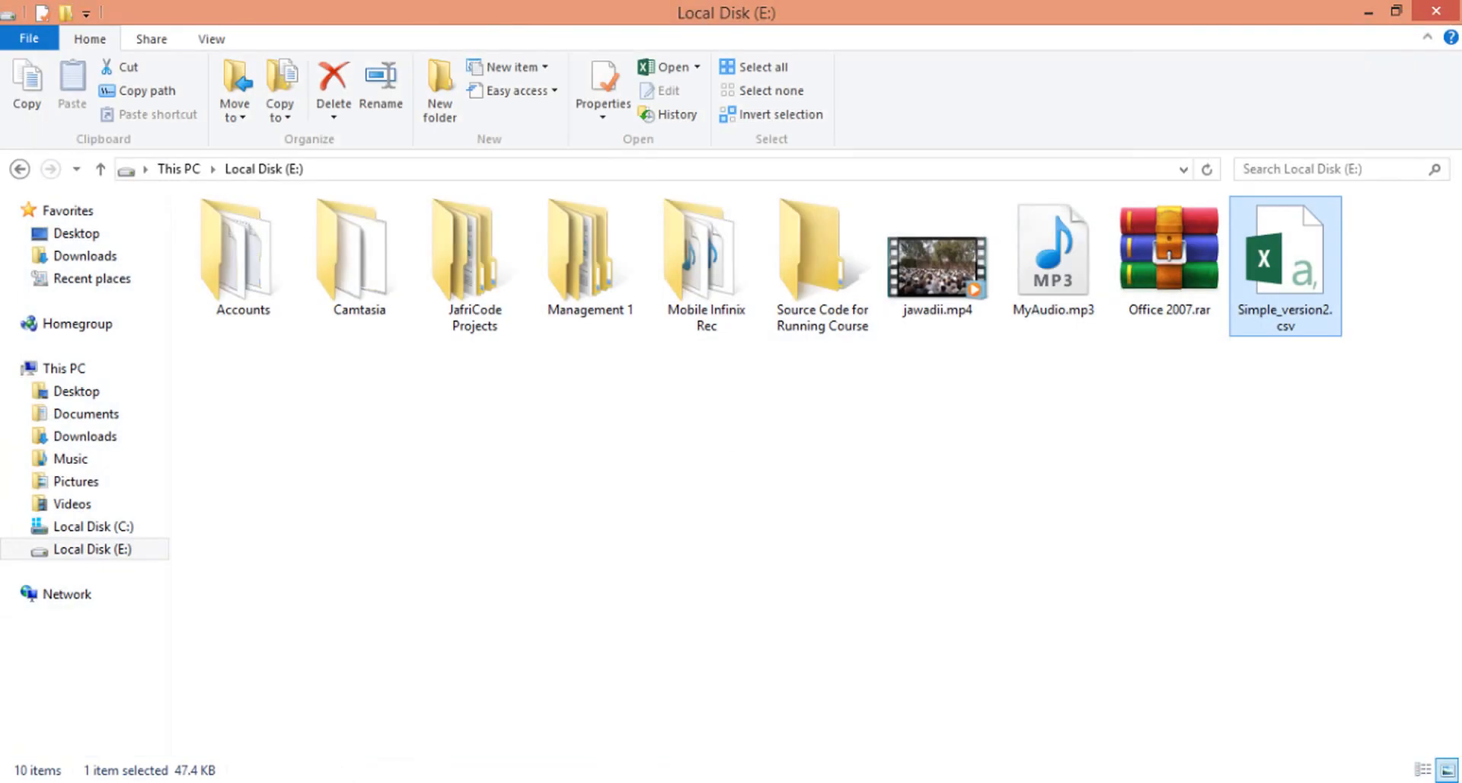
Switch back to Udemy in Chrome and upload Simple_version2.csv from Local Disk (E:) to the Simple practice test
left_click(235, 733)
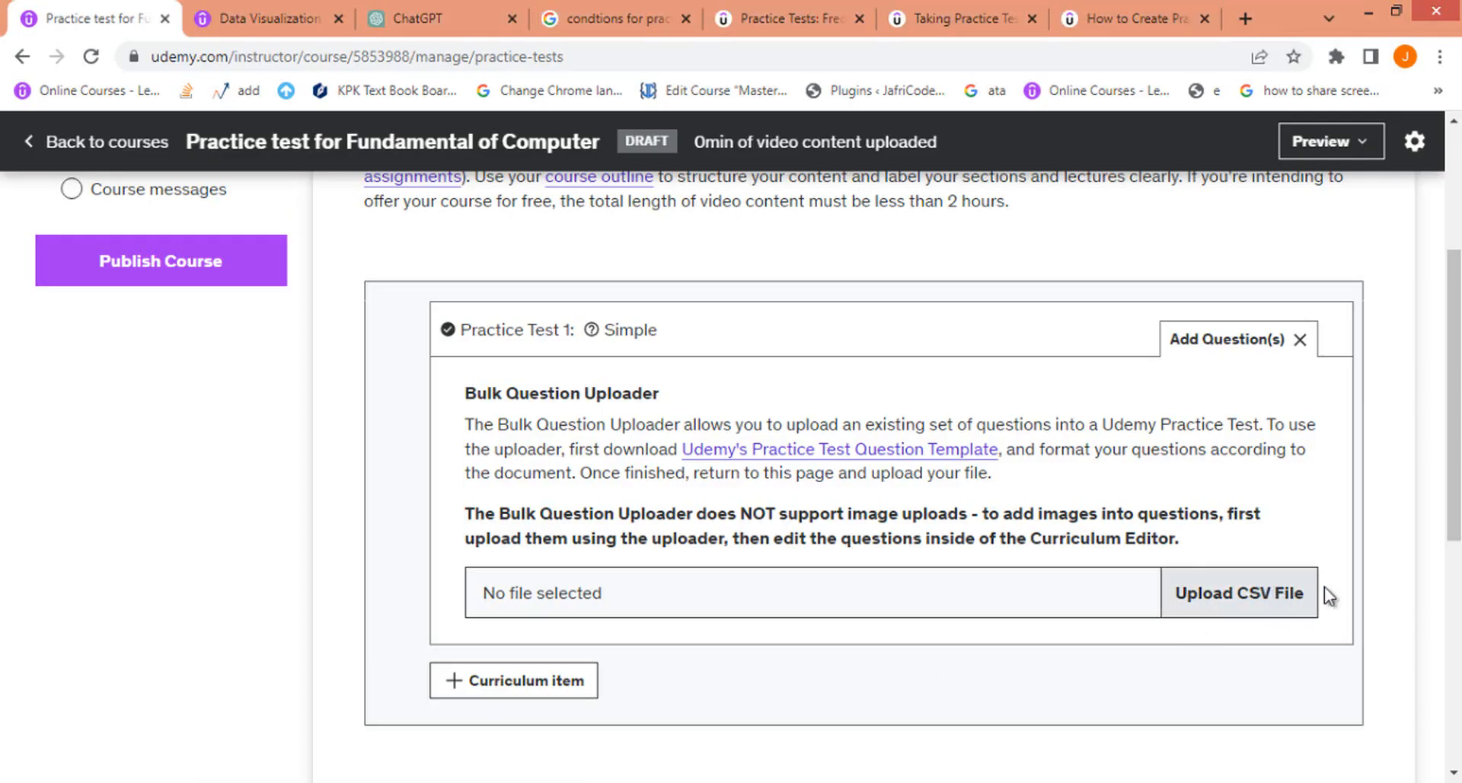
left_click(1286, 592)
left_click(356, 564)
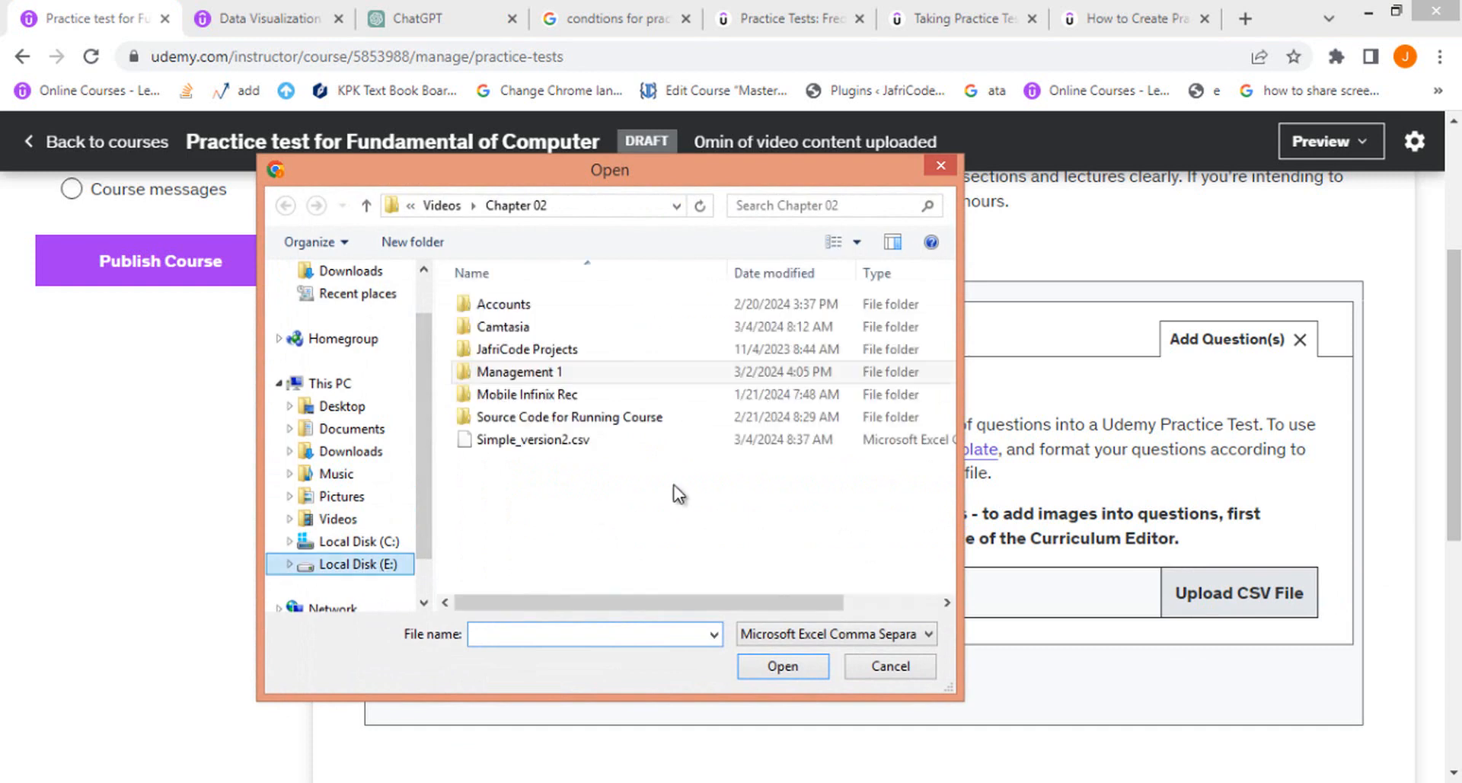
left_click(553, 449)
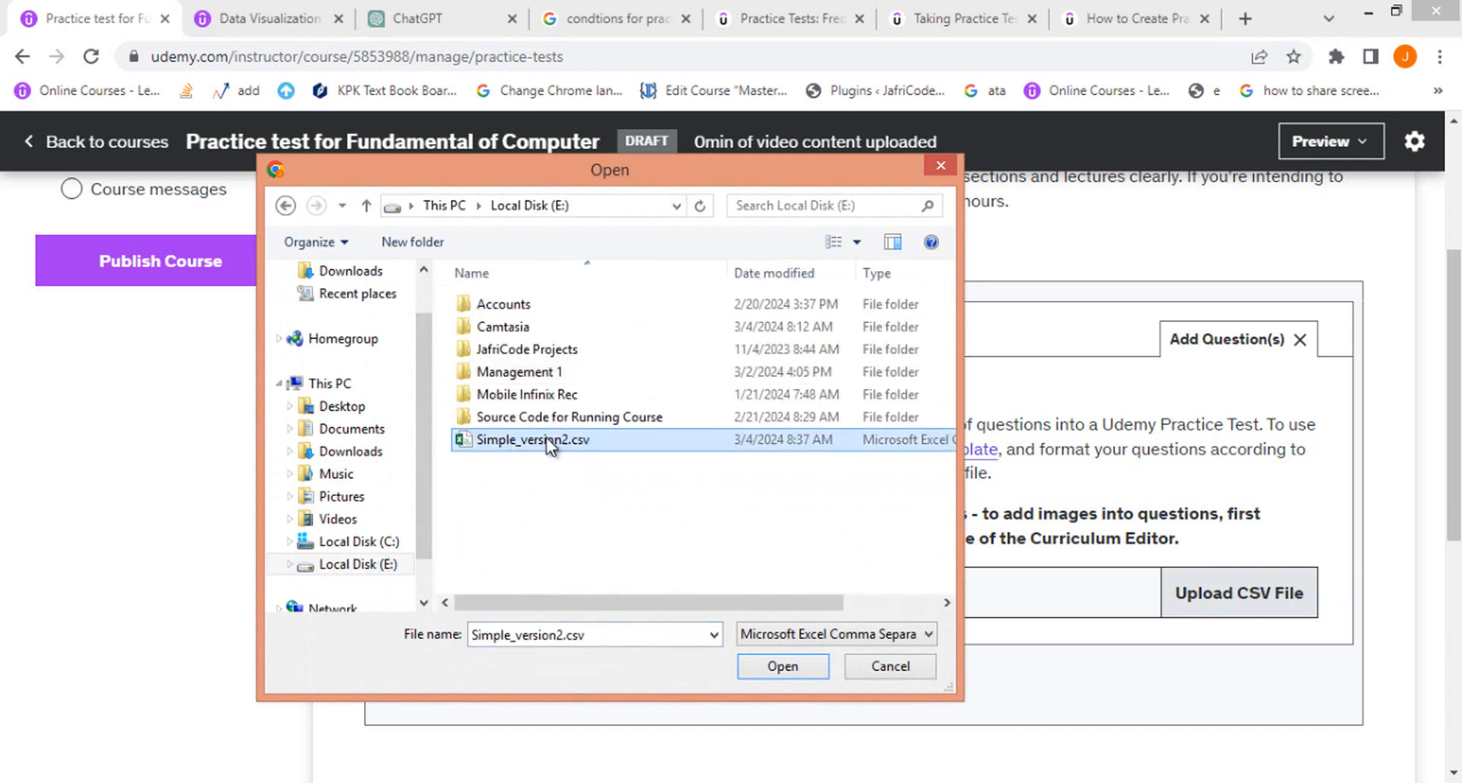
double_click(548, 442)
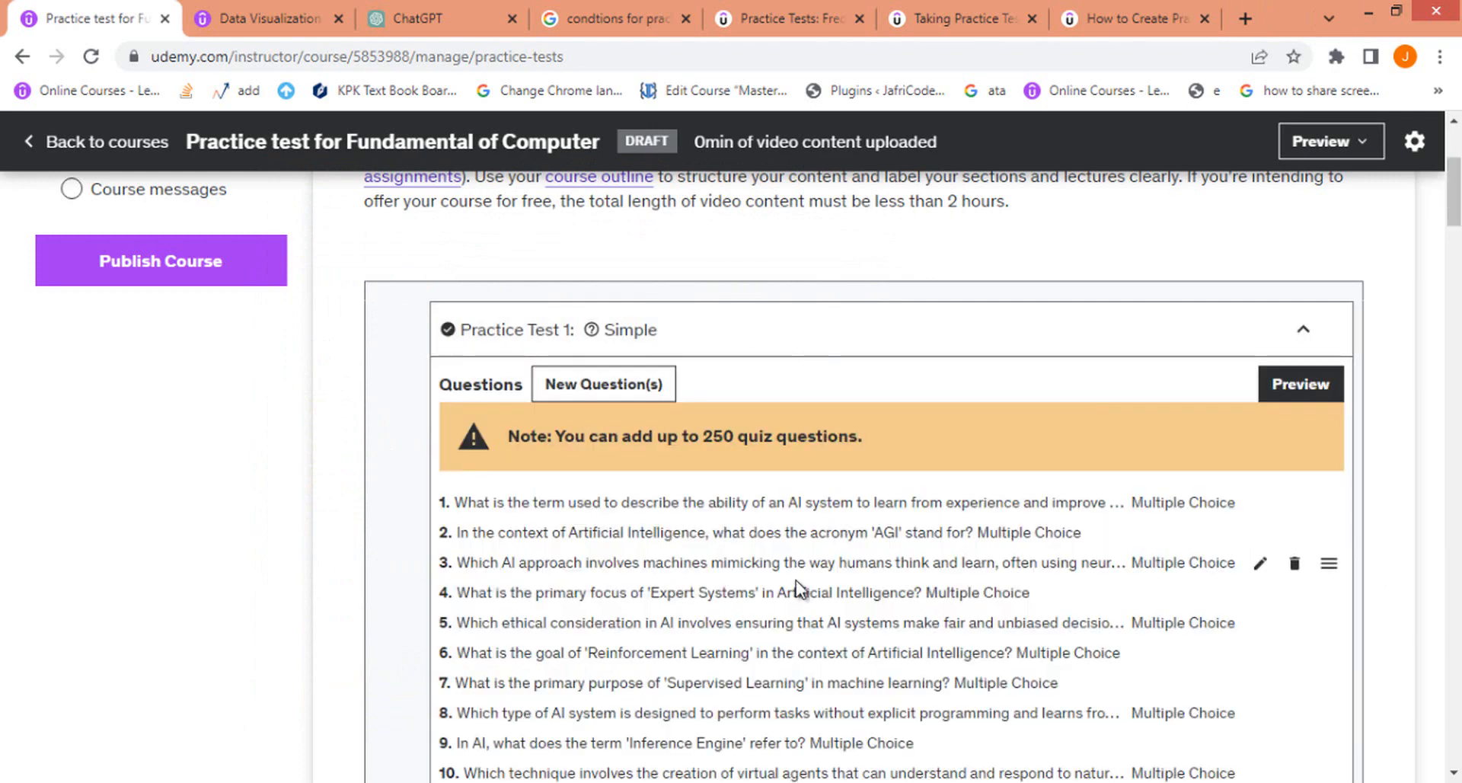
Look through the imported multiple-choice questions of the Simple practice test down to the end of the list
scroll(865, 617, "down", 9)
scroll(865, 616, "down", 20)
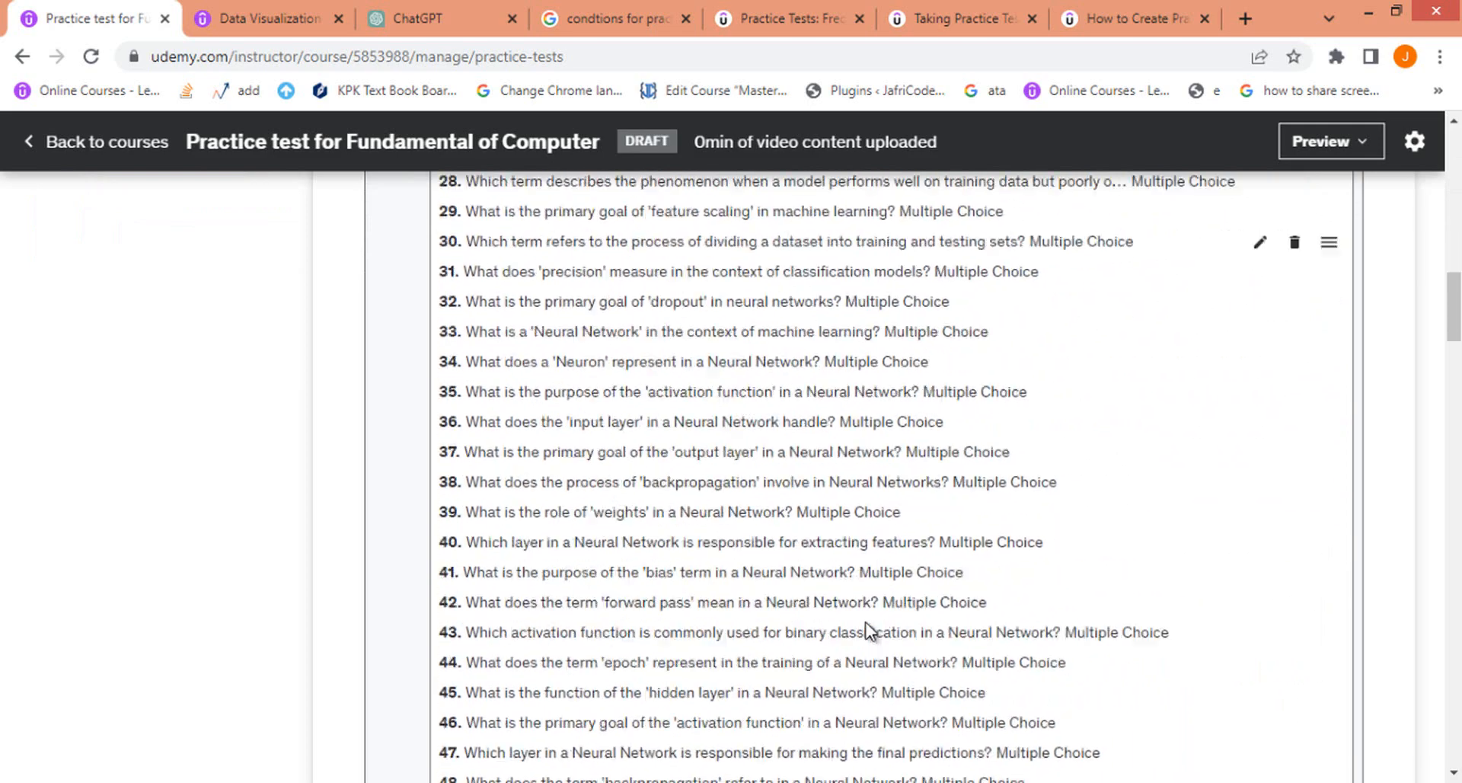
scroll(870, 630, "down", 20)
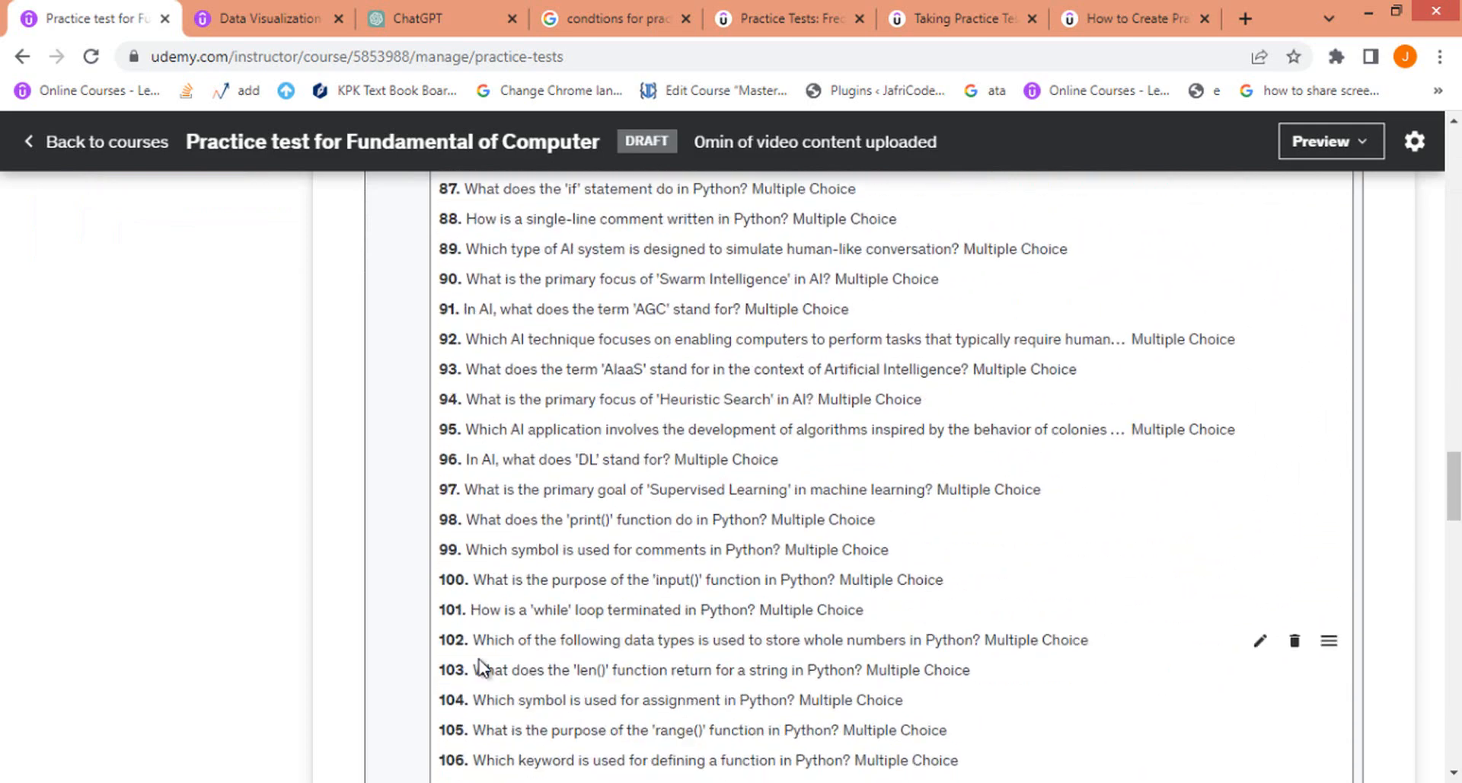
scroll(443, 508, "down", 2)
scroll(715, 582, "up", 20)
scroll(715, 582, "up", 20)
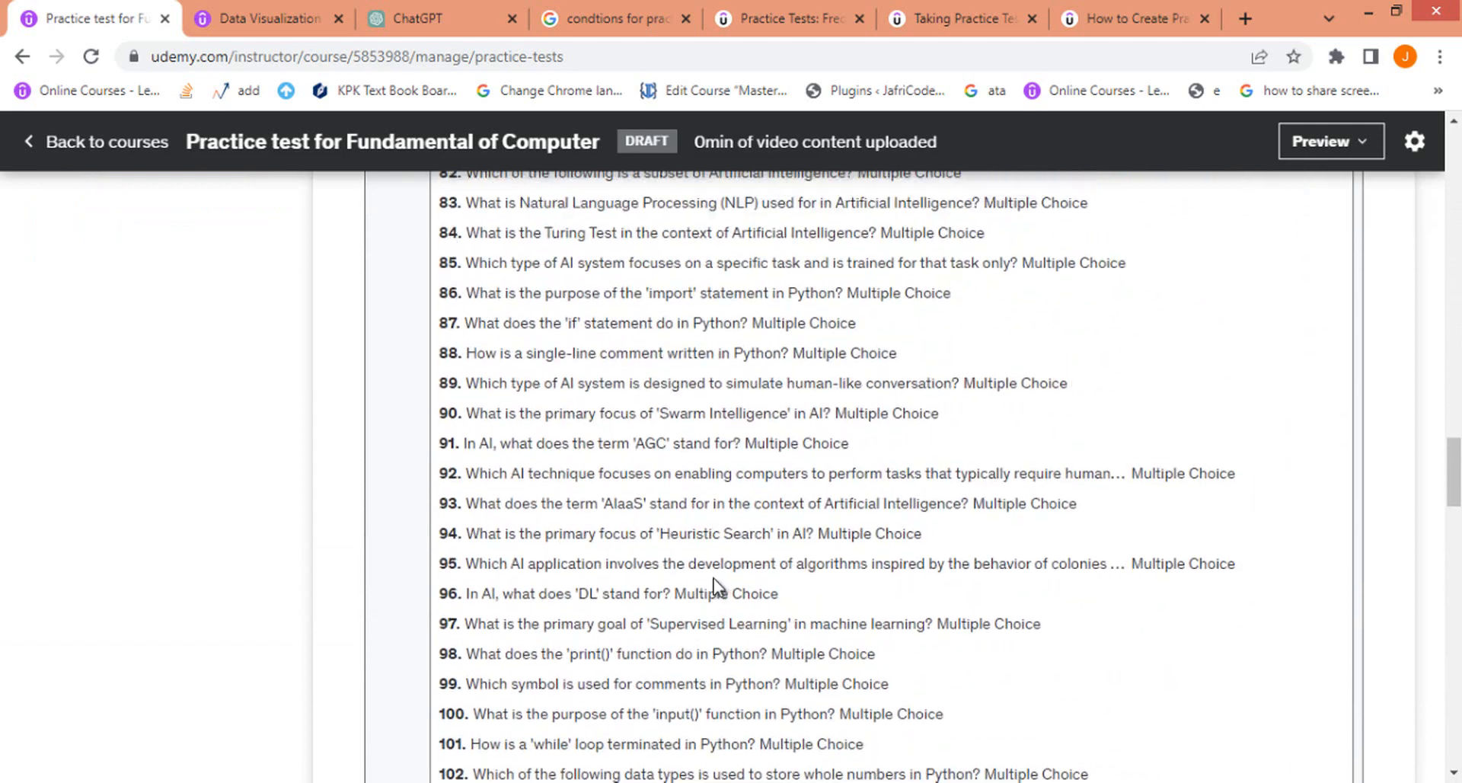
scroll(607, 636, "up", 15)
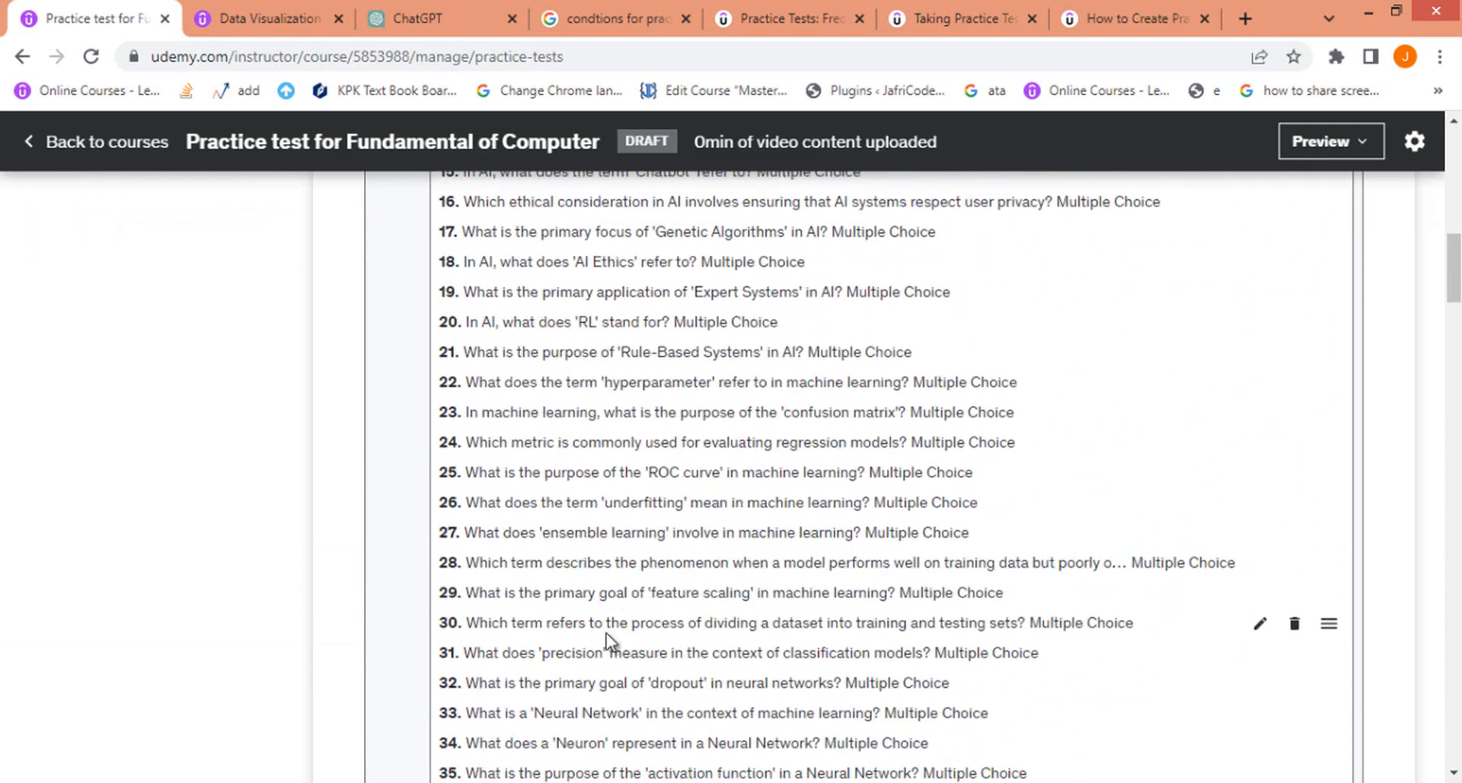
scroll(606, 616, "down", 3)
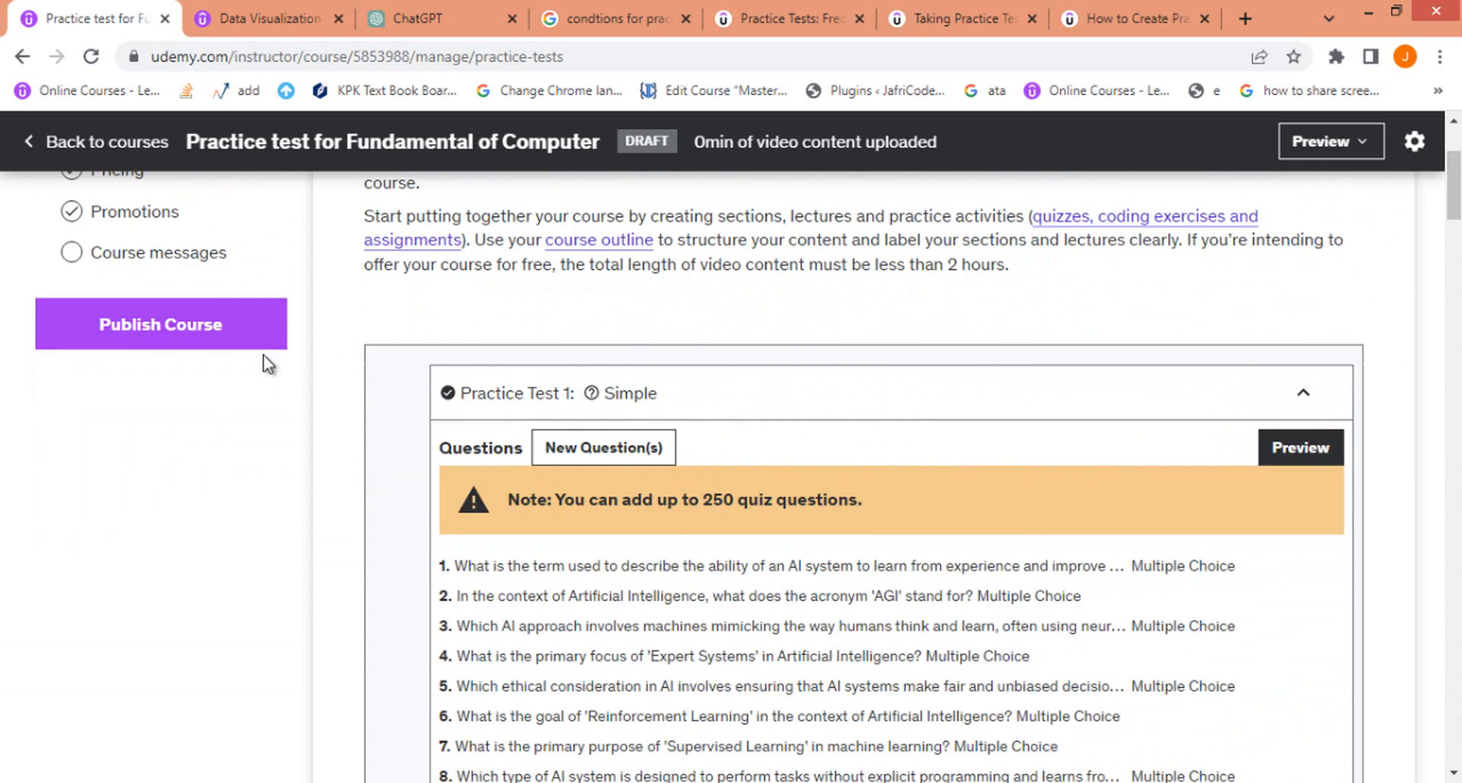
scroll(1417, 289, "up", 3)
scroll(1416, 289, "down", 20)
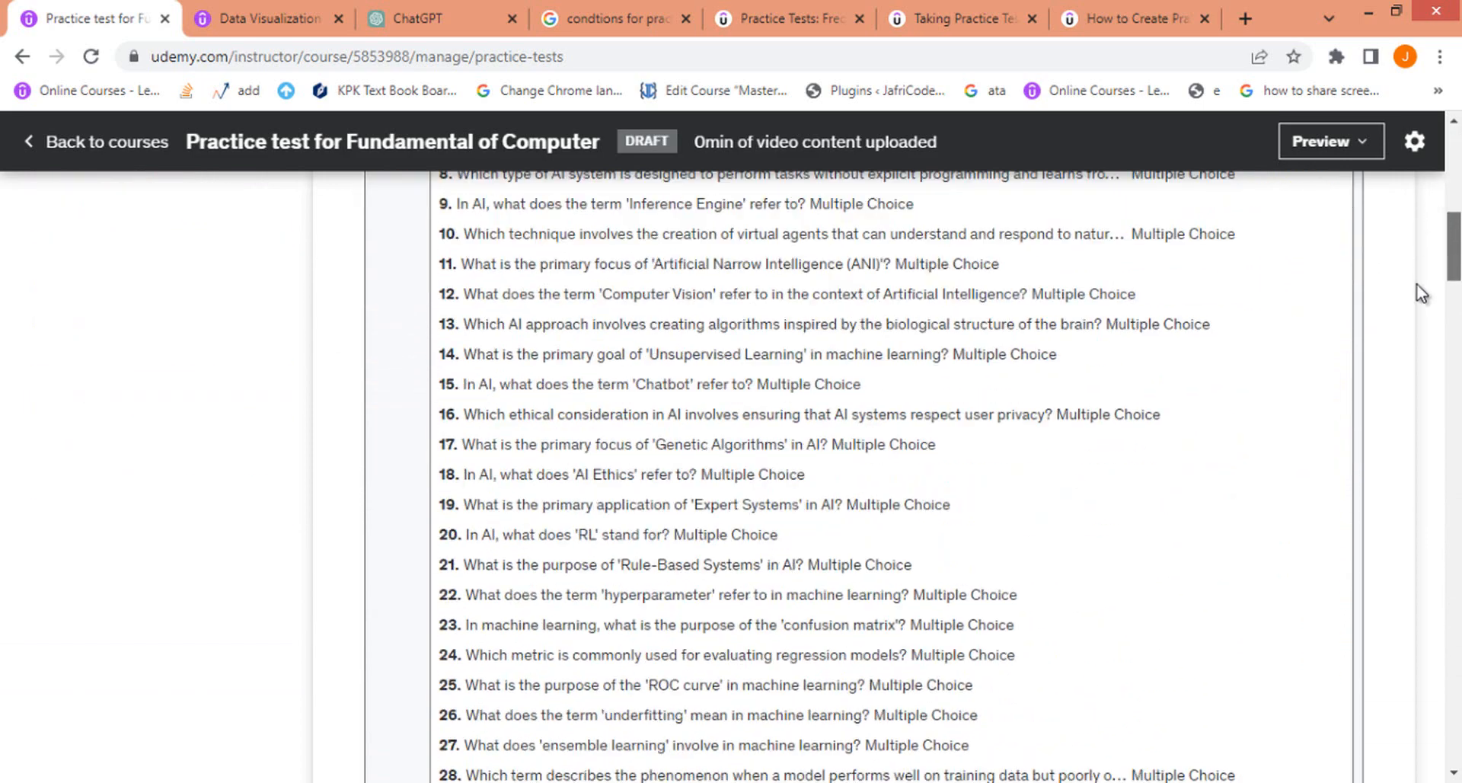
scroll(1395, 470, "down", 20)
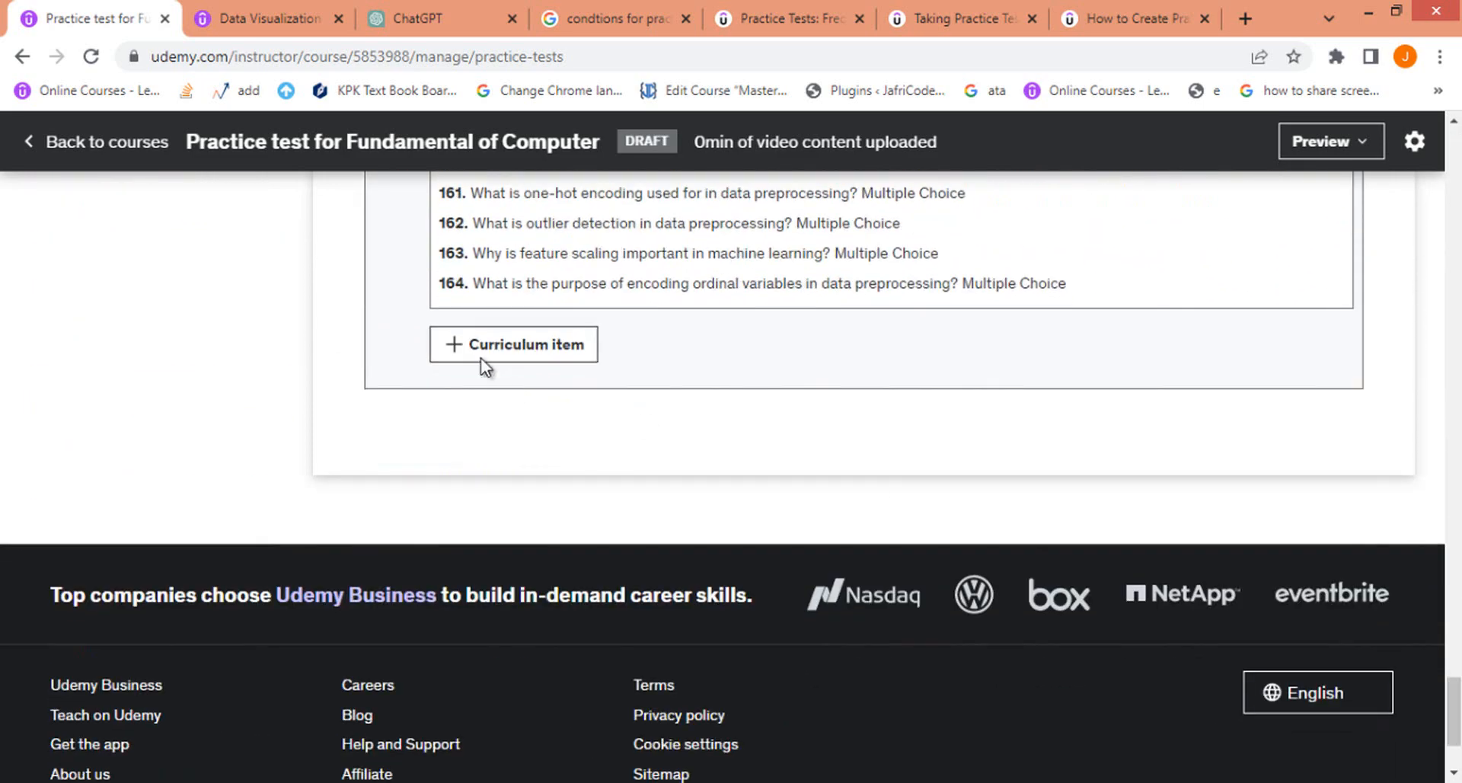
left_click(560, 358)
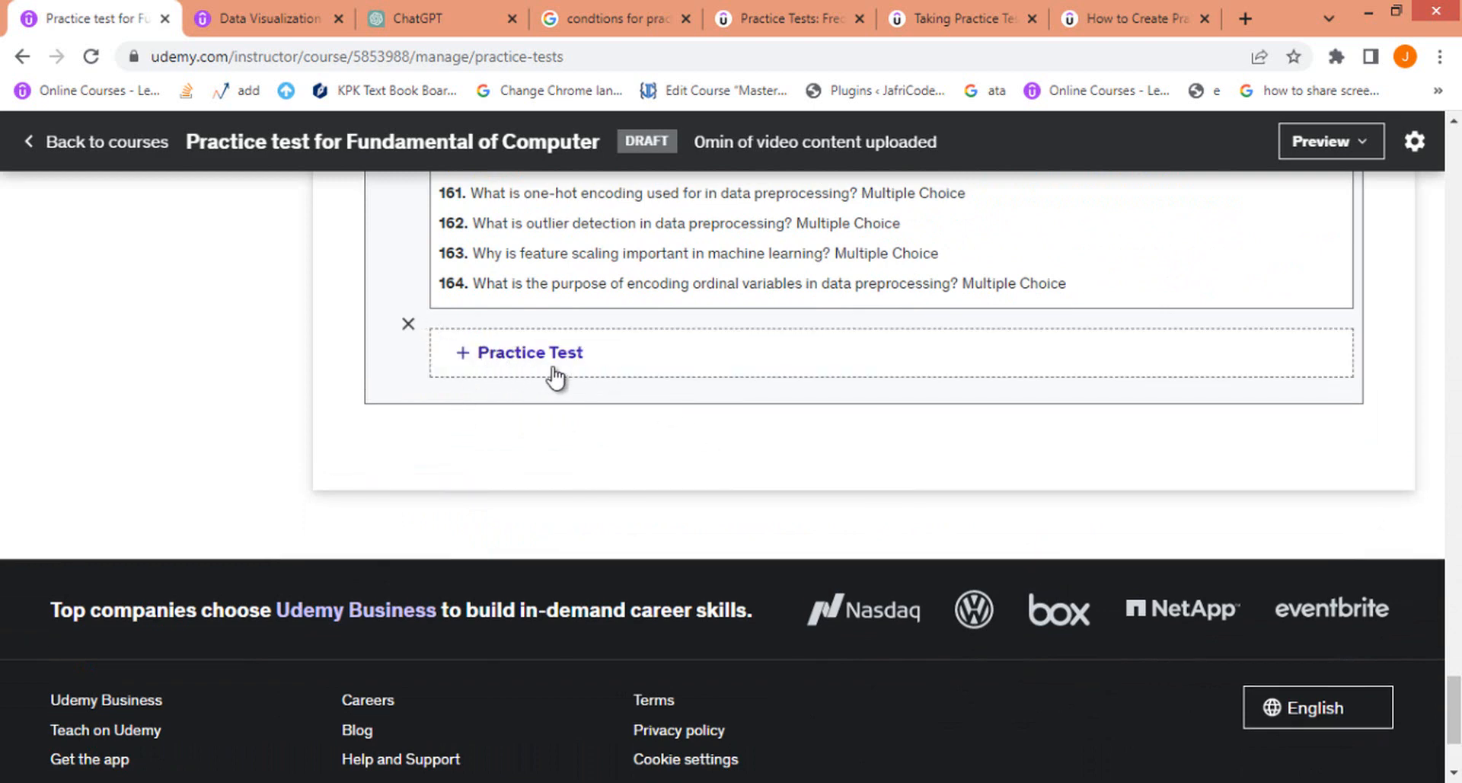
left_click(516, 364)
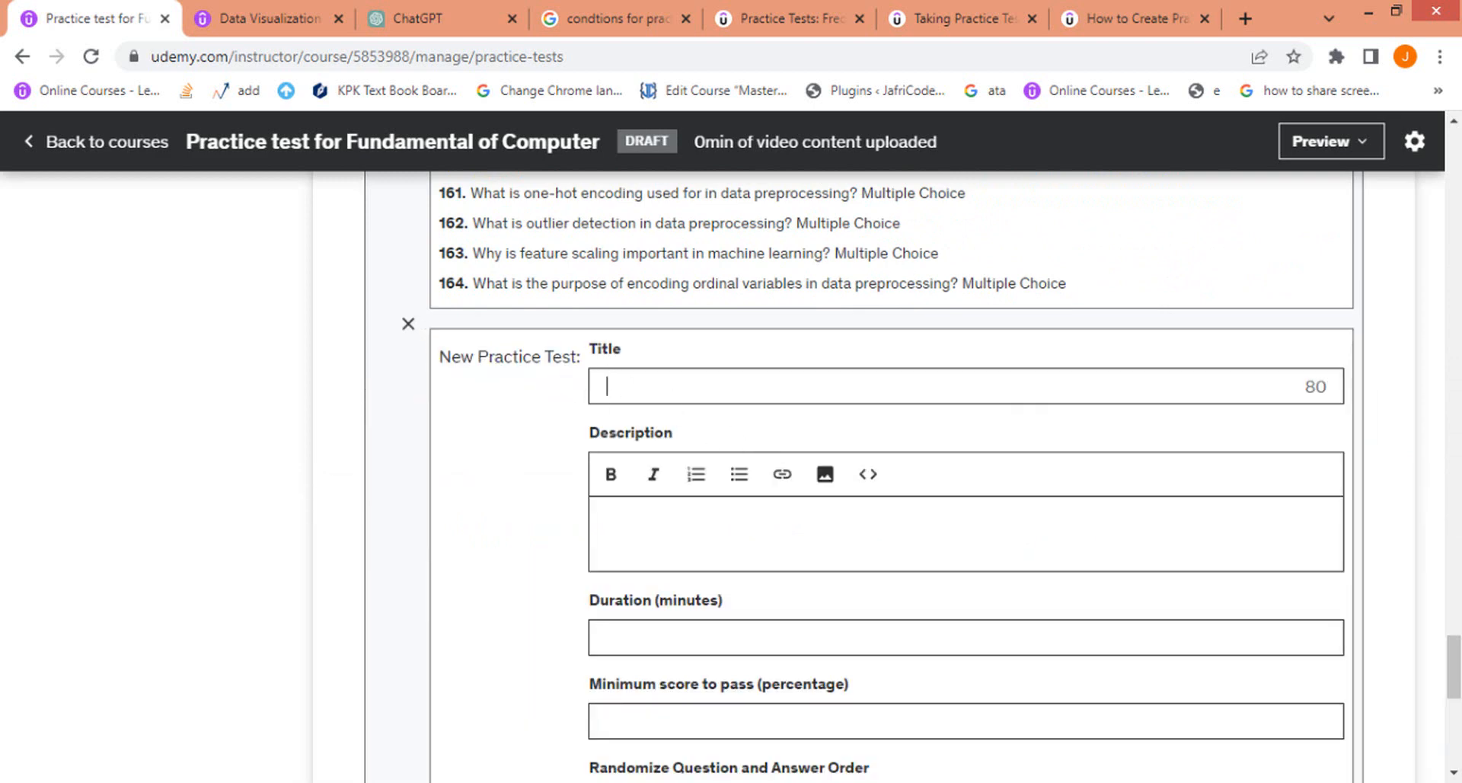
key("alt+Tab")
key("alt+Tab")
scroll(697, 670, "down", 2)
scroll(698, 682, "up", 2)
left_click(408, 325)
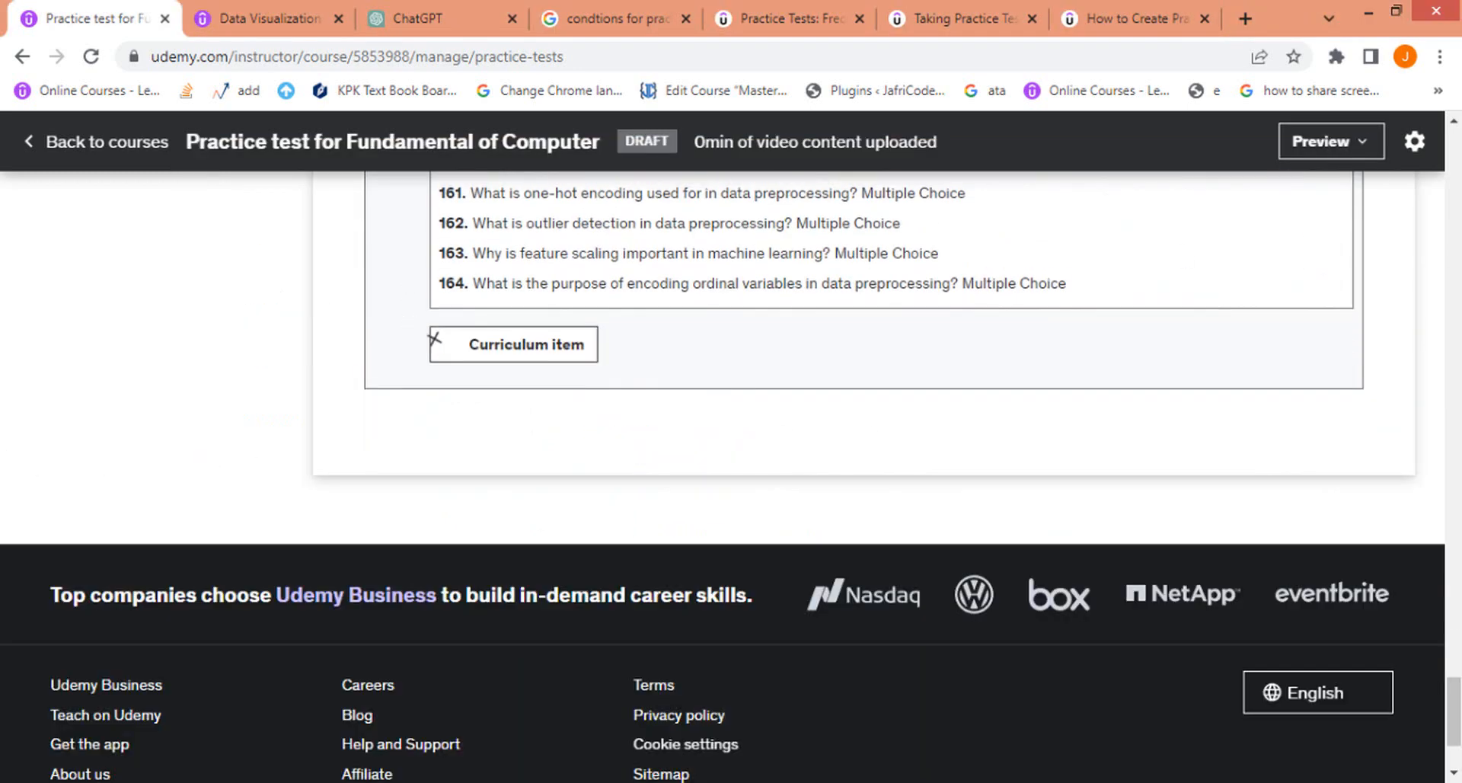
Try to publish the course and read the list of requirements still missing for review submission
left_click_drag(1454, 712, 1429, 200)
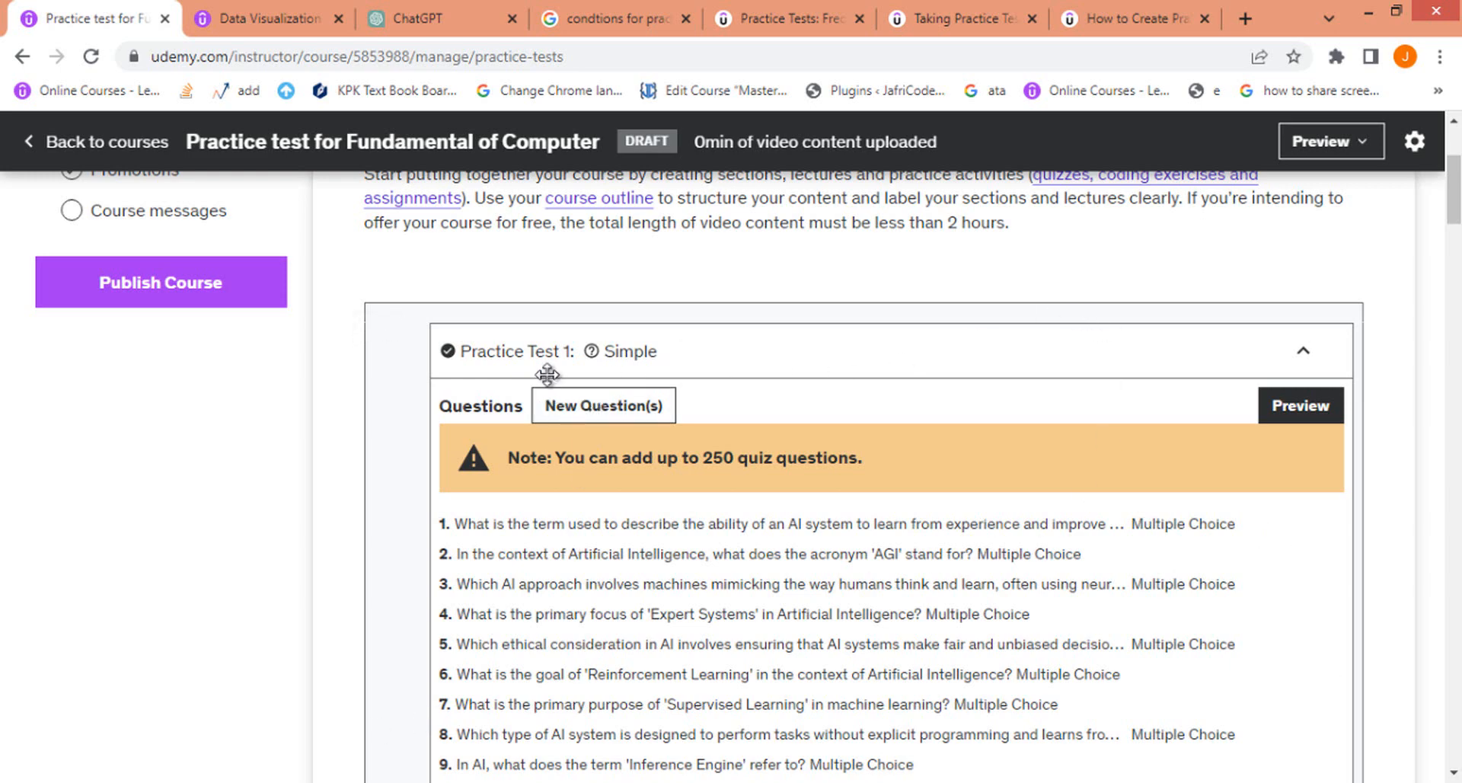
scroll(183, 529, "up", 3)
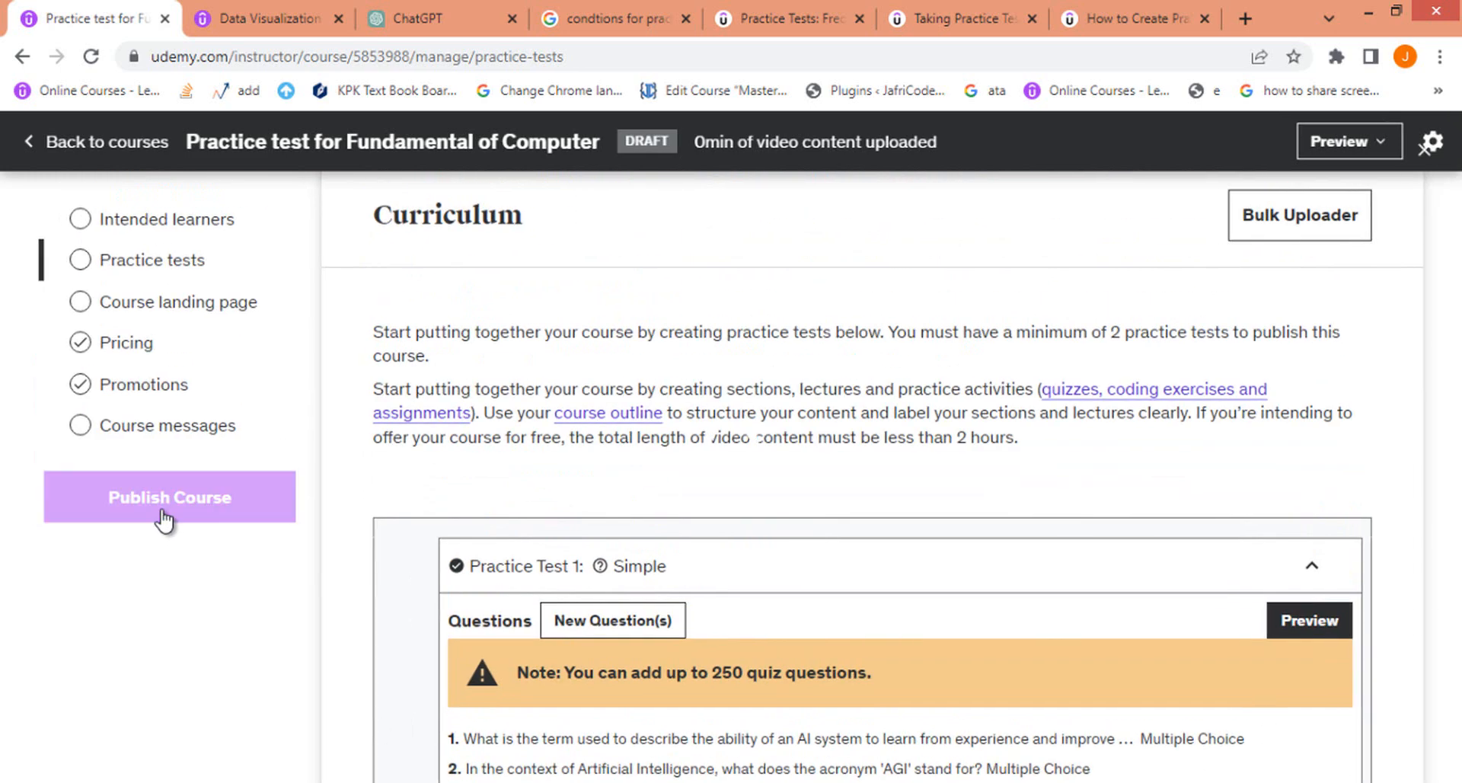
left_click(177, 524)
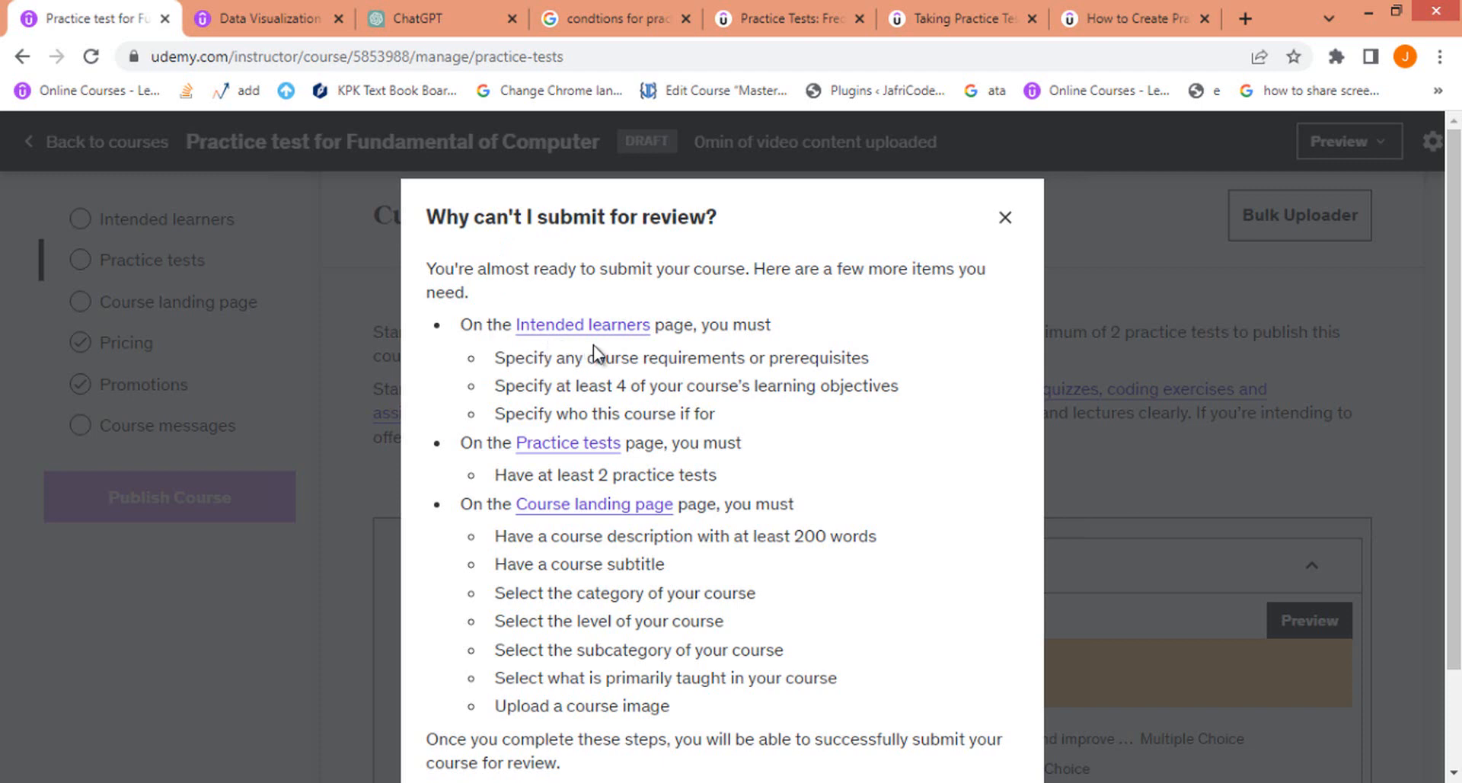
left_click(1005, 217)
left_click(196, 524)
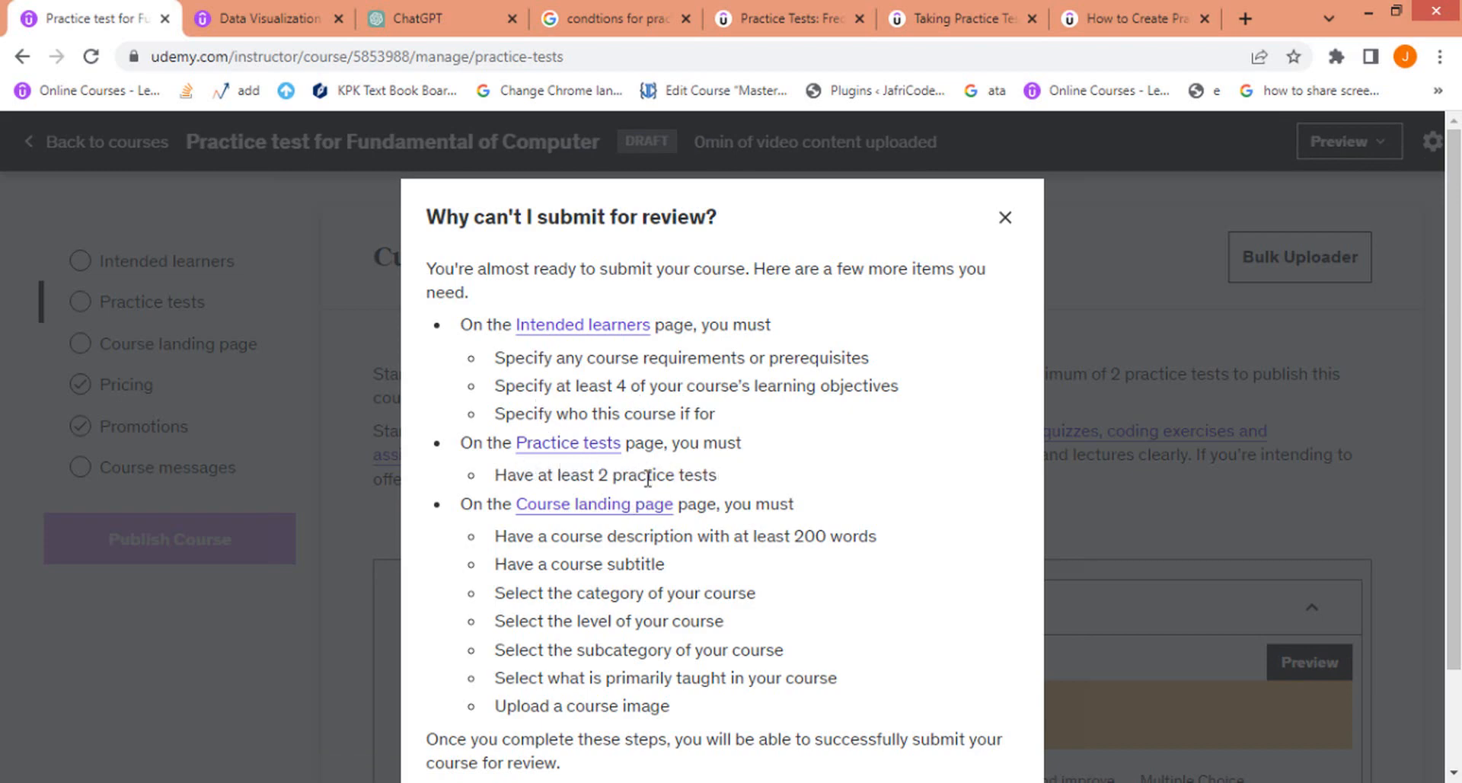
left_click(317, 656)
Skim the questions of the Simple practice test and recheck the outstanding publishing requirements
scroll(559, 351, "down", 4)
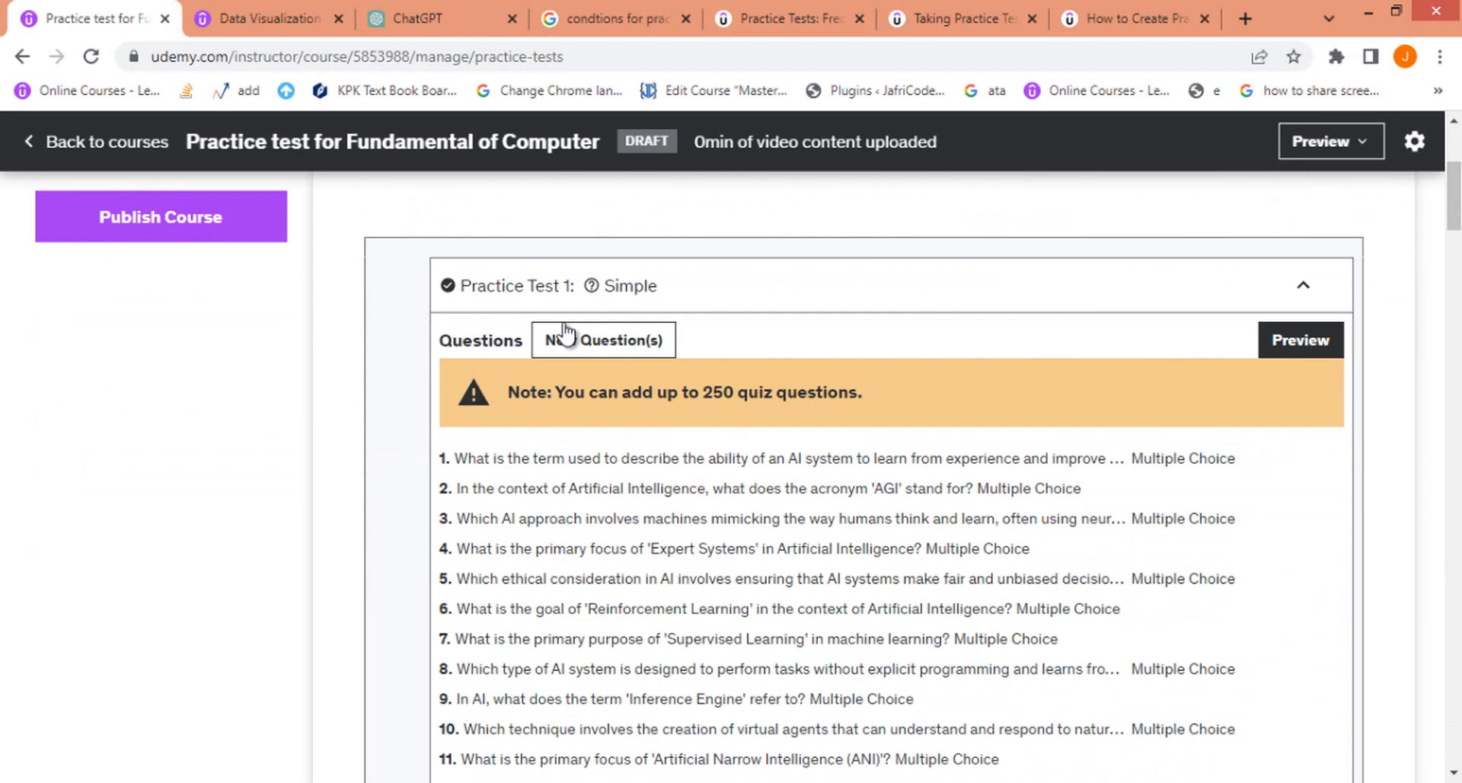
scroll(632, 426, "down", 15)
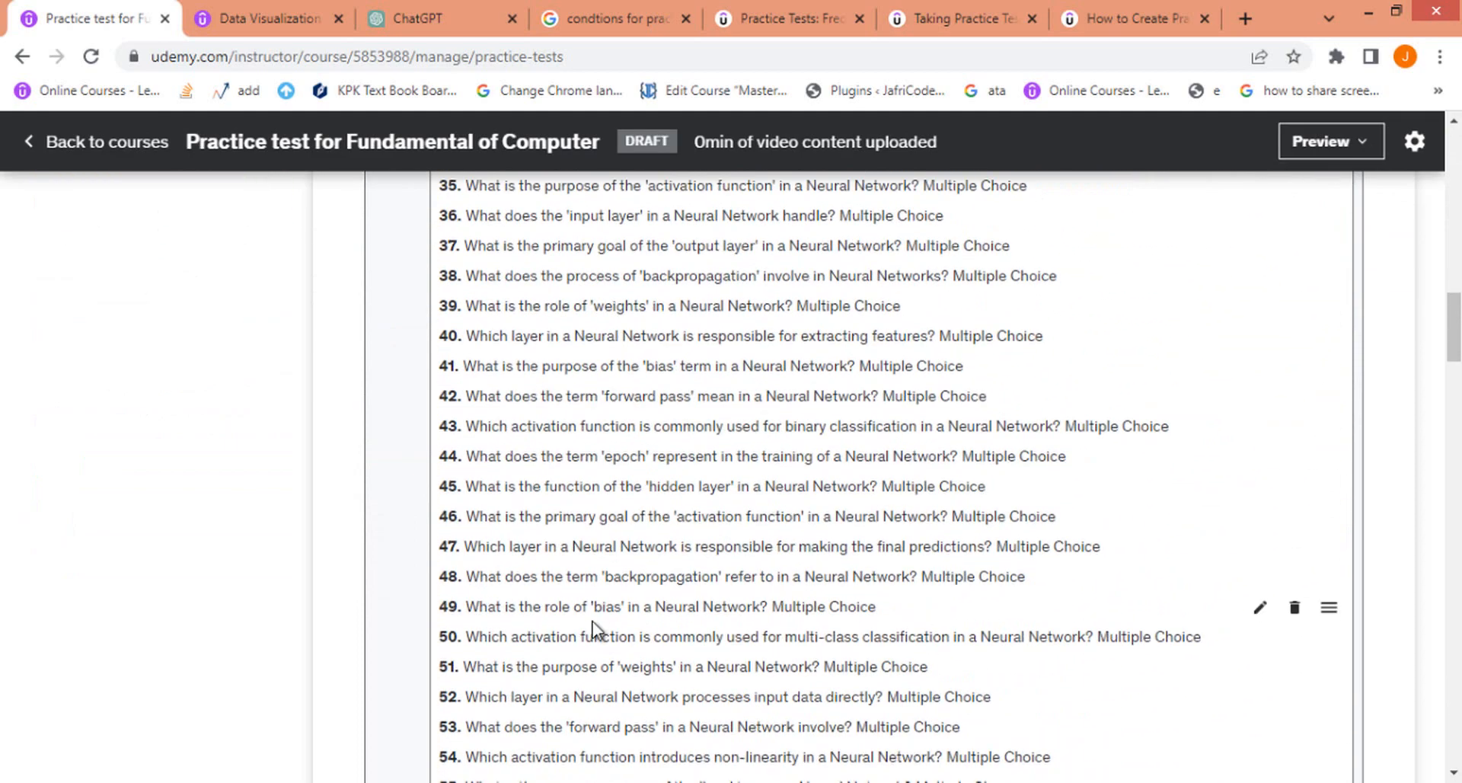
scroll(592, 620, "down", 20)
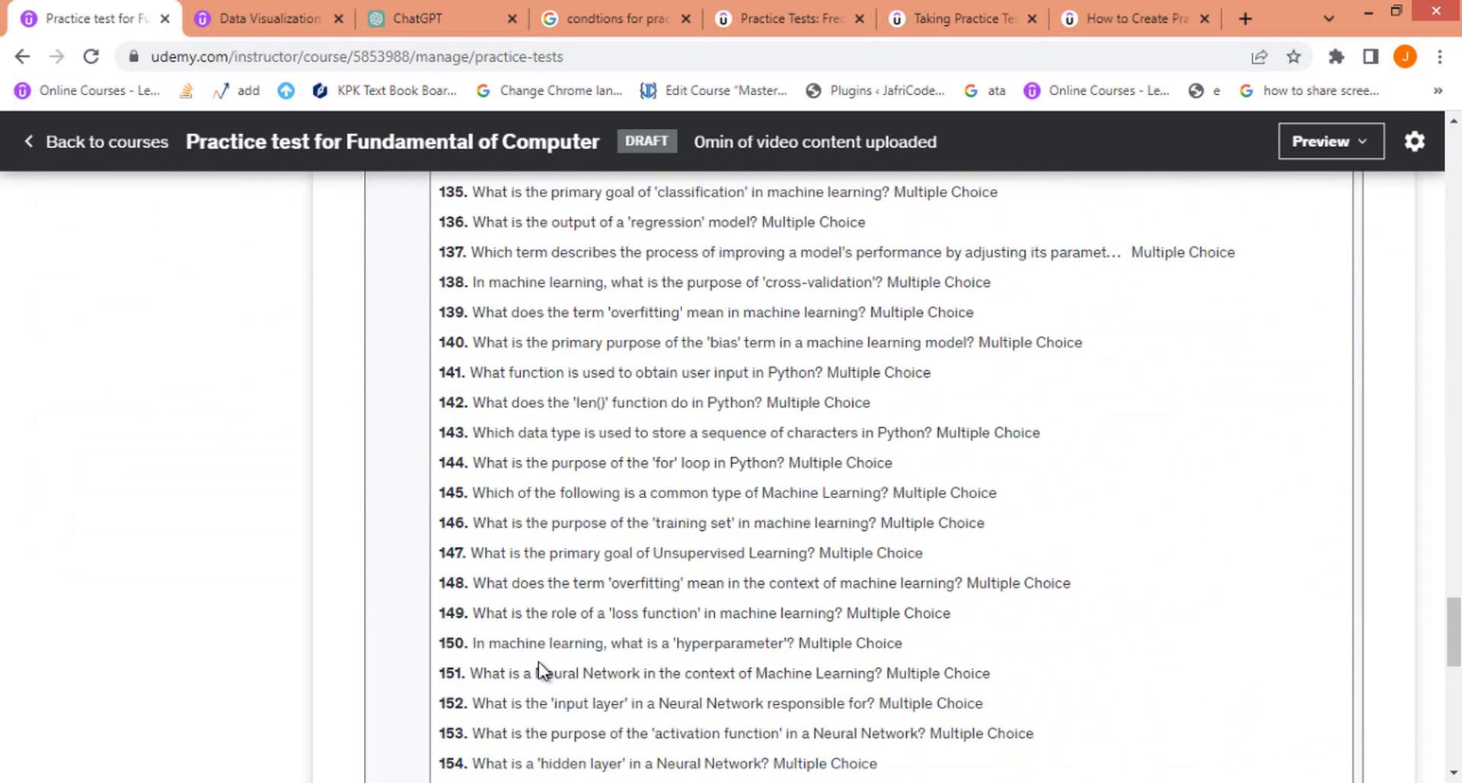
left_click_drag(1453, 632, 1427, 179)
left_click(213, 362)
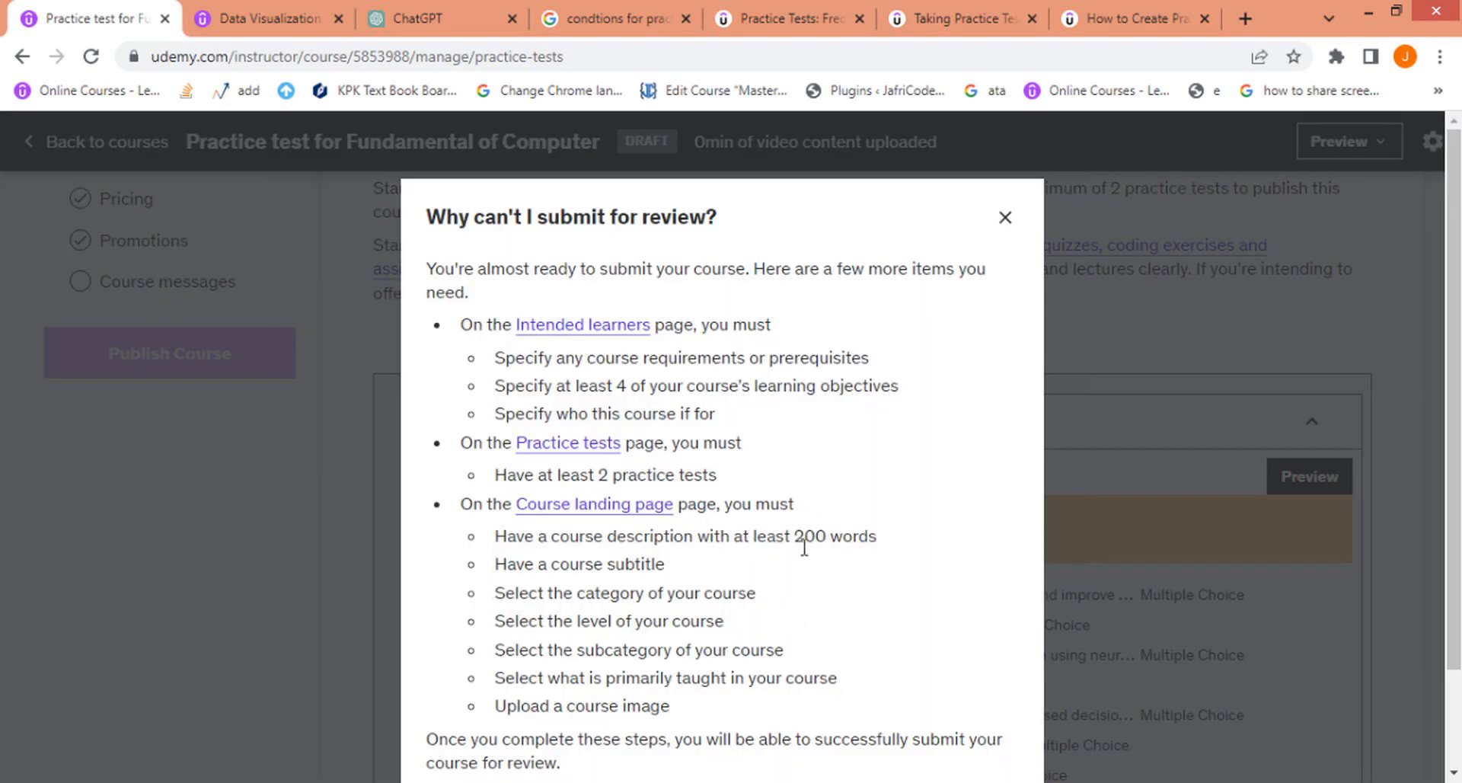
left_click(358, 674)
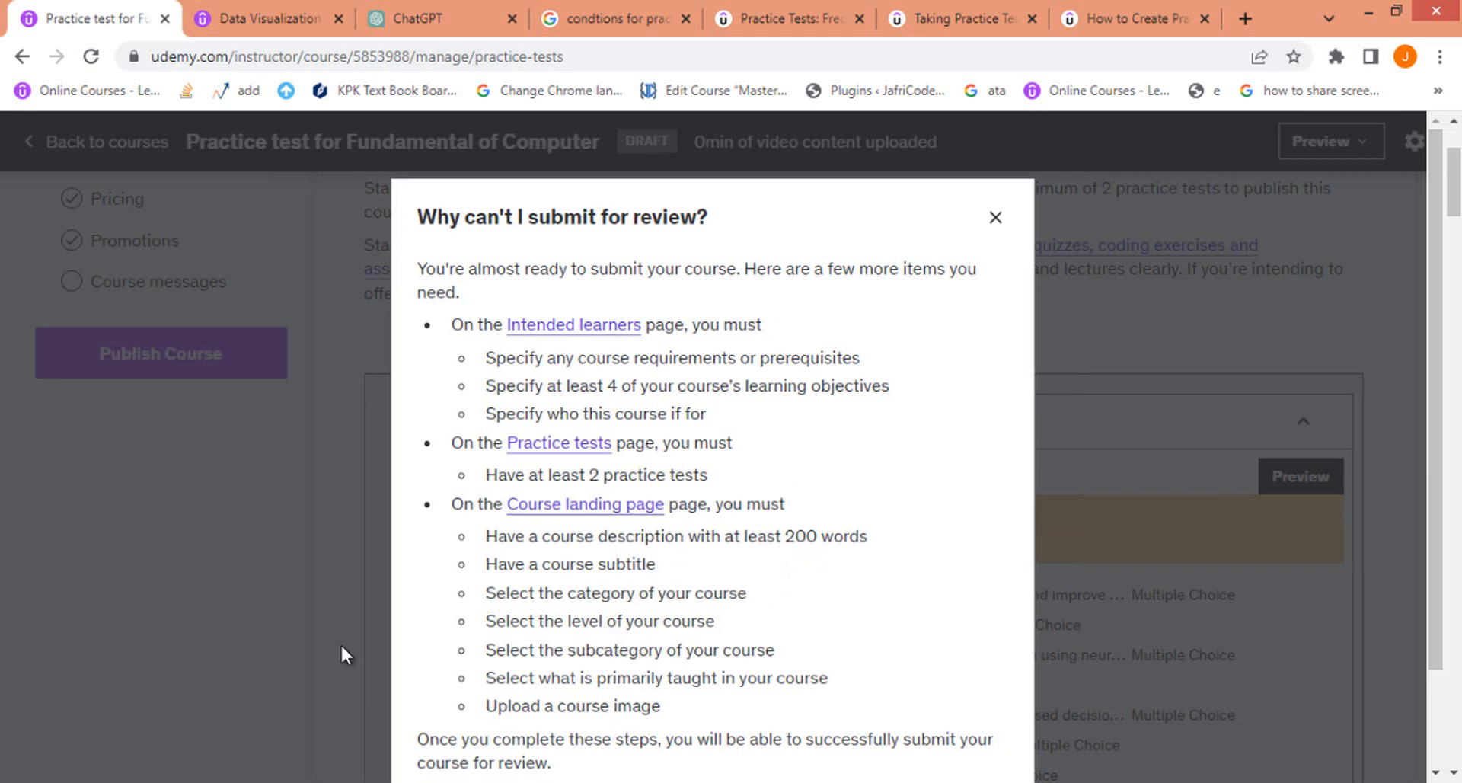
Open the course landing page settings and look through the title, subtitle, description and remaining fields
scroll(312, 643, "up", 3)
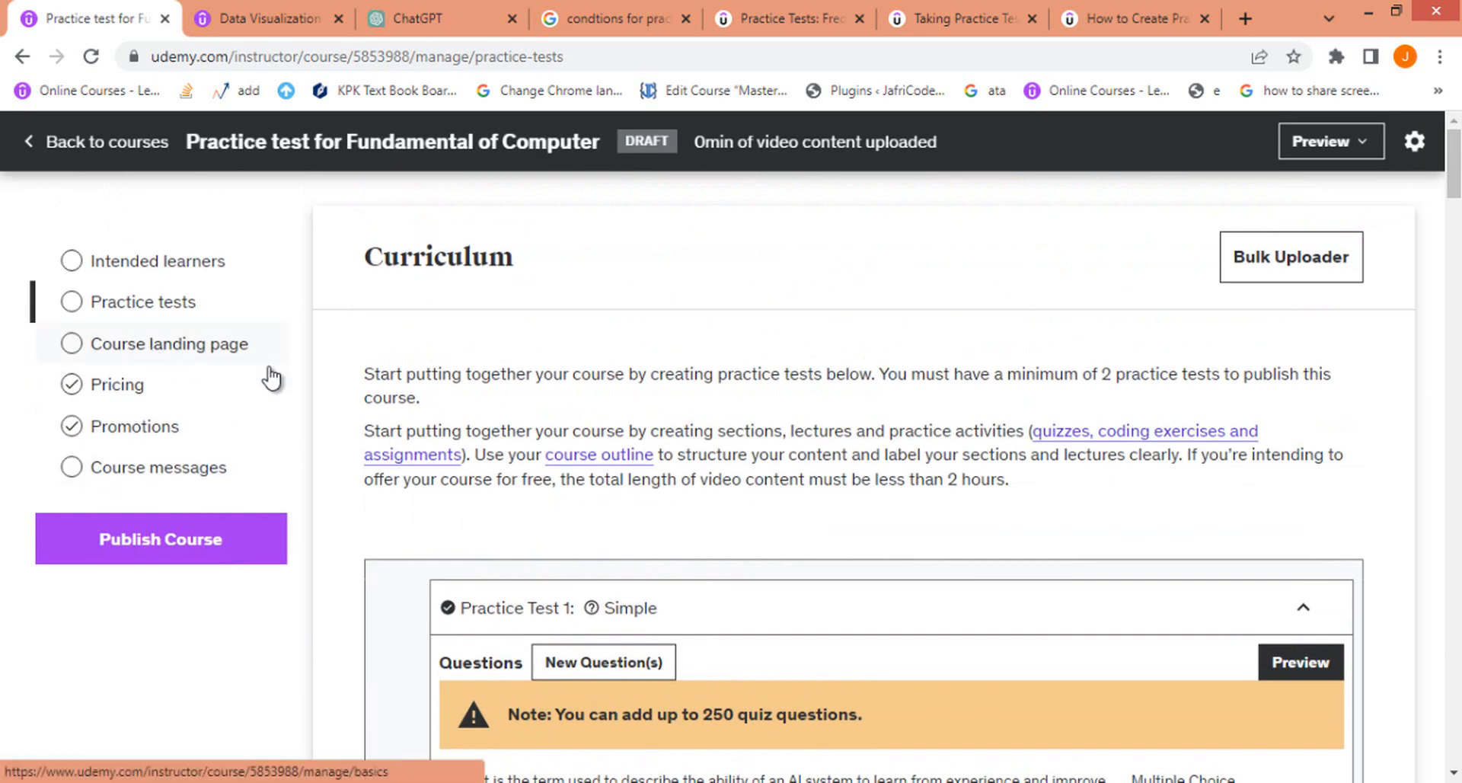
left_click(189, 344)
left_click(437, 680)
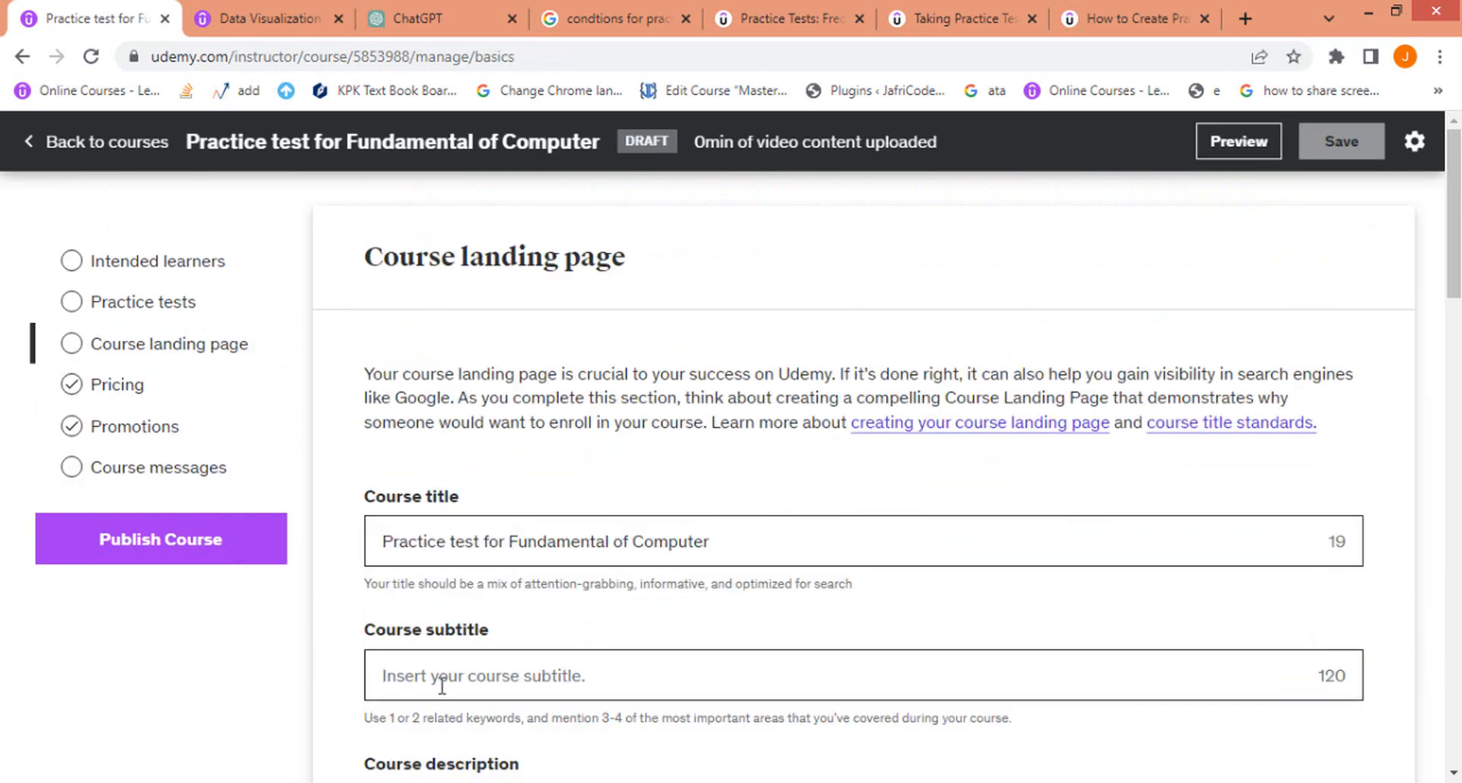
scroll(597, 659, "down", 6)
left_click_drag(1453, 385, 1449, 211)
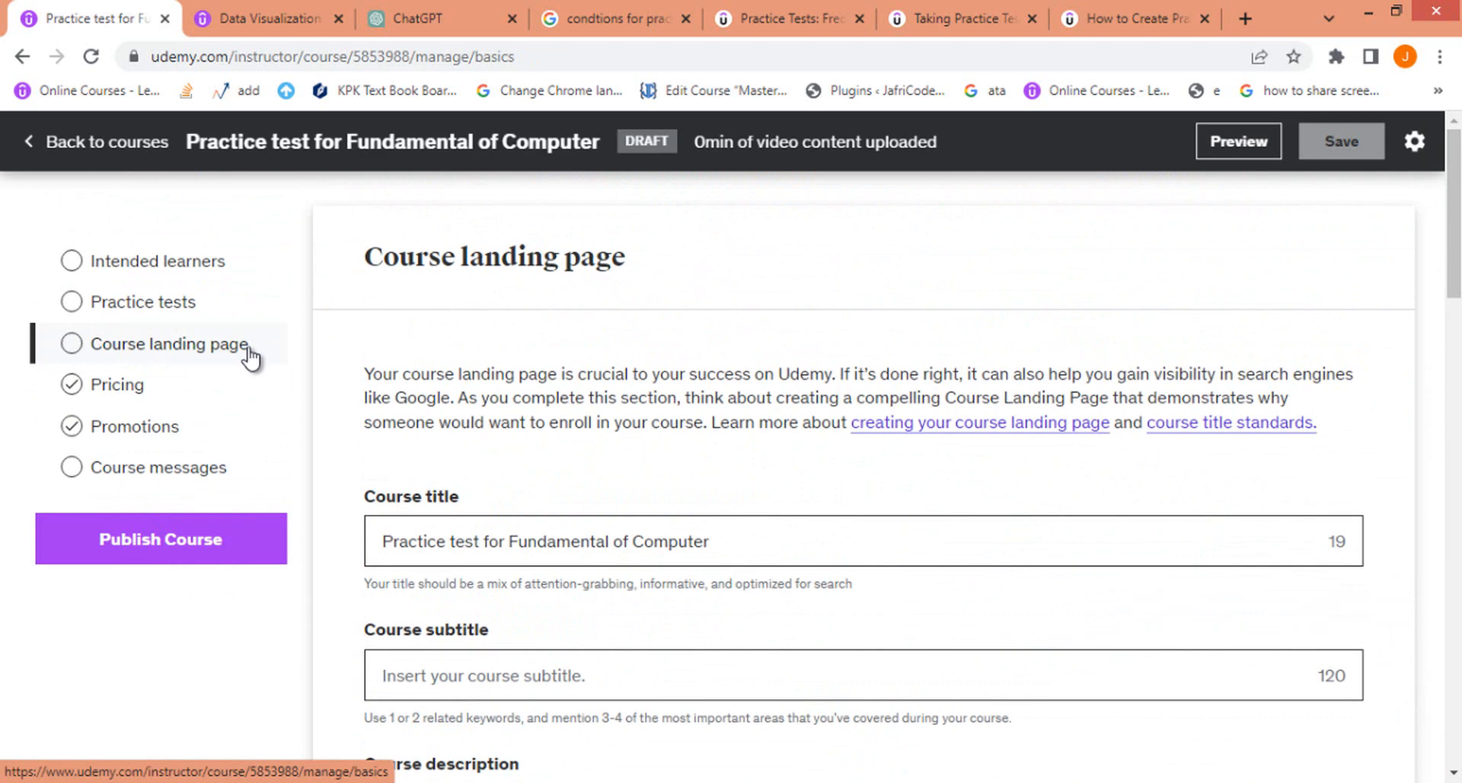
Return to the Practice tests page and check the curriculum's list of practice tests
left_click(137, 308)
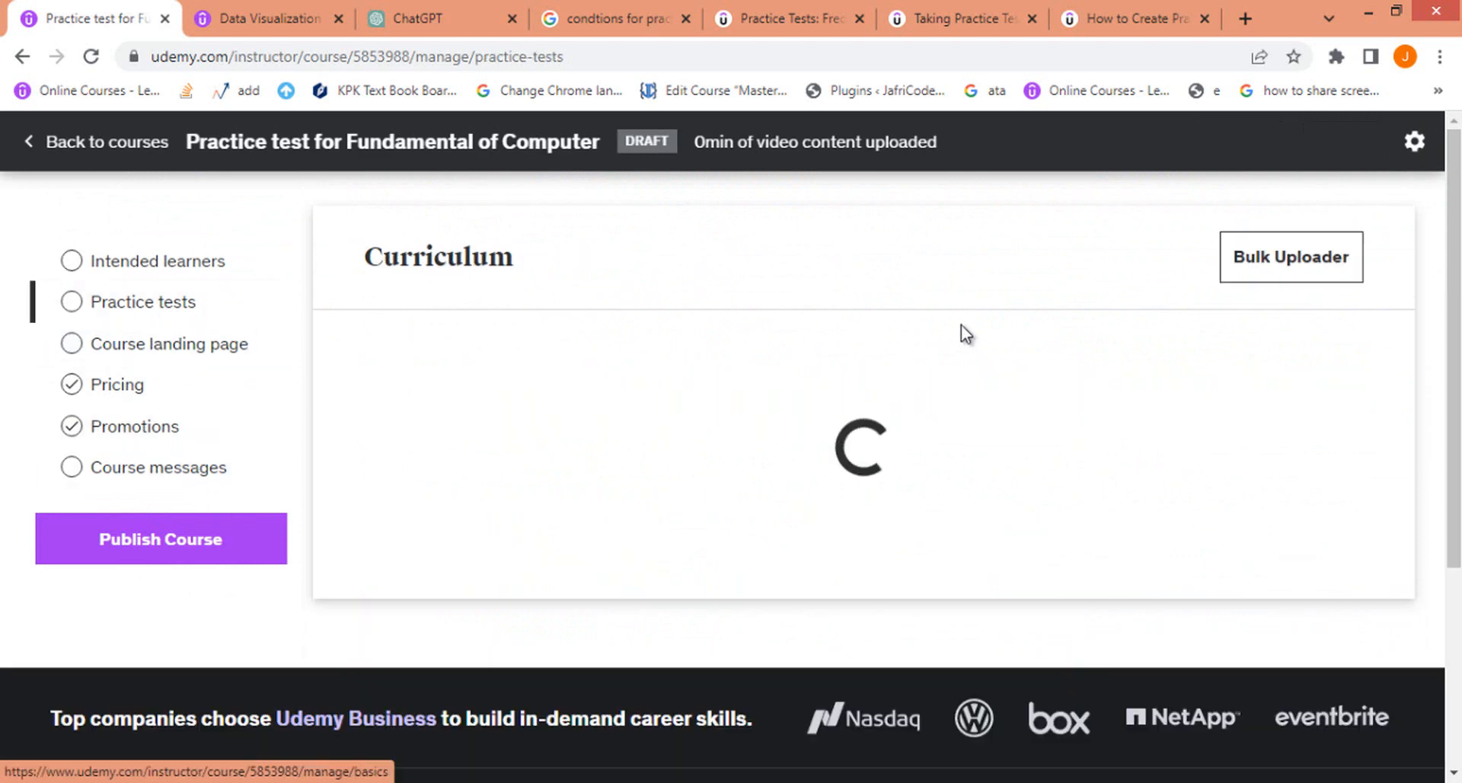
left_click_drag(1458, 255, 1456, 380)
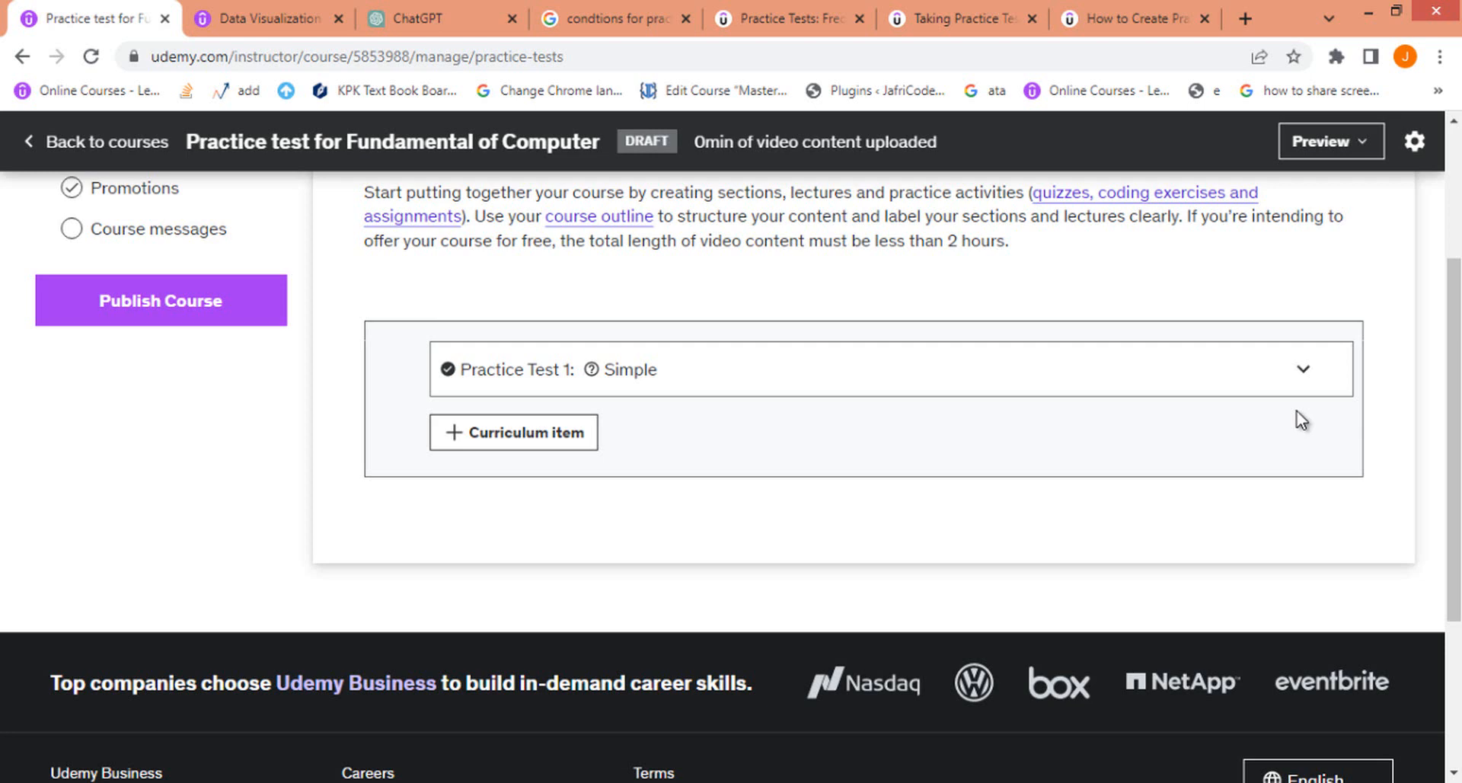
scroll(1301, 420, "up", 2)
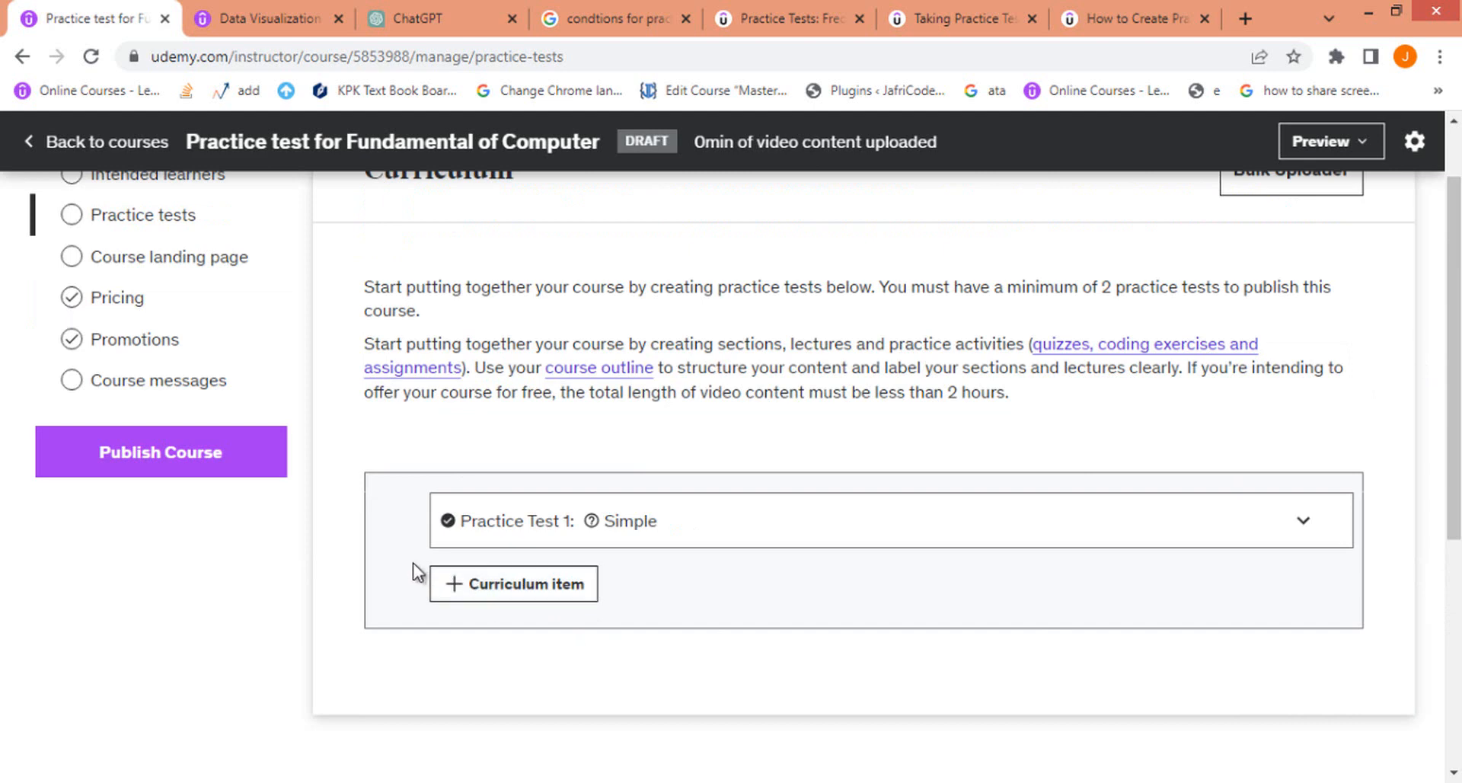
left_click(435, 11)
left_click(148, 6)
mouse_move(927, 539)
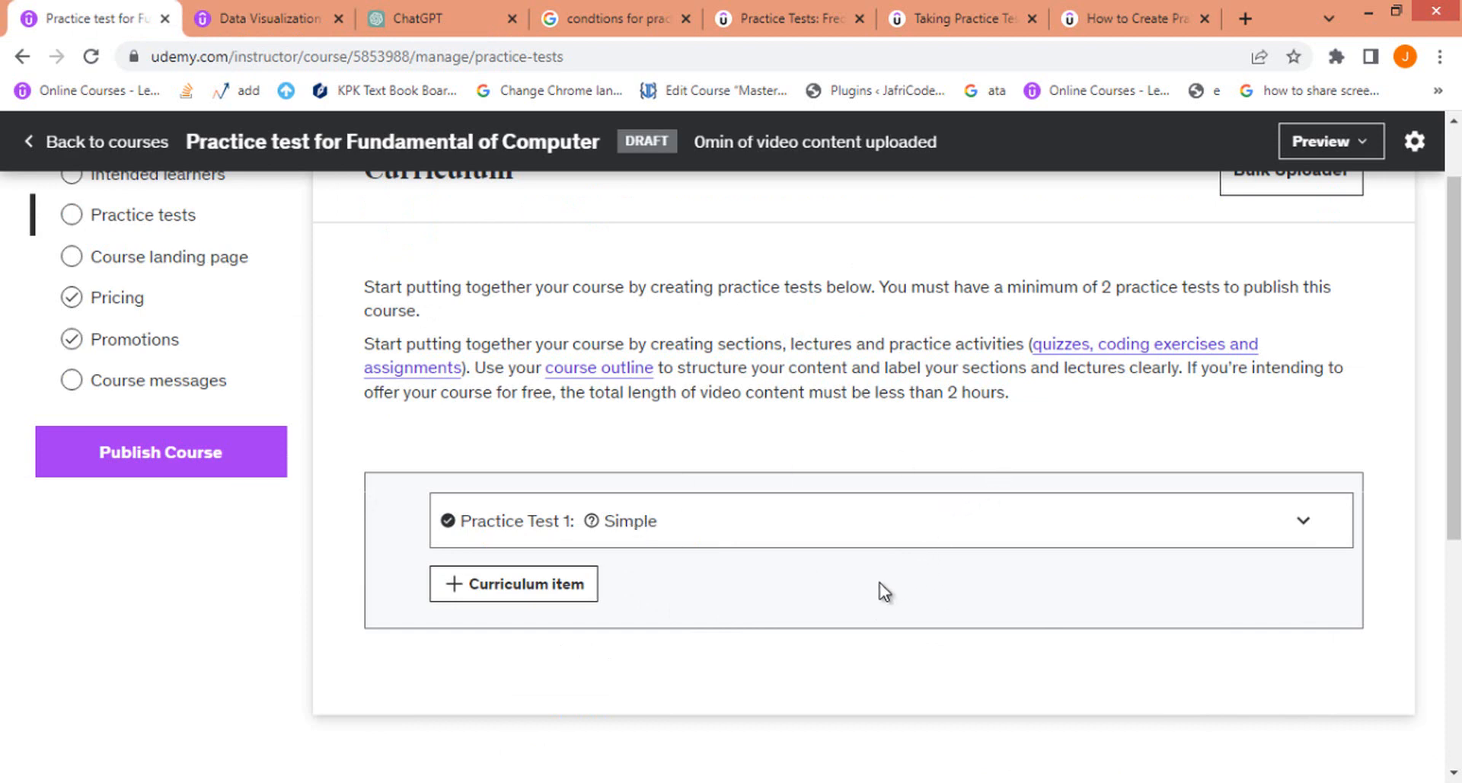